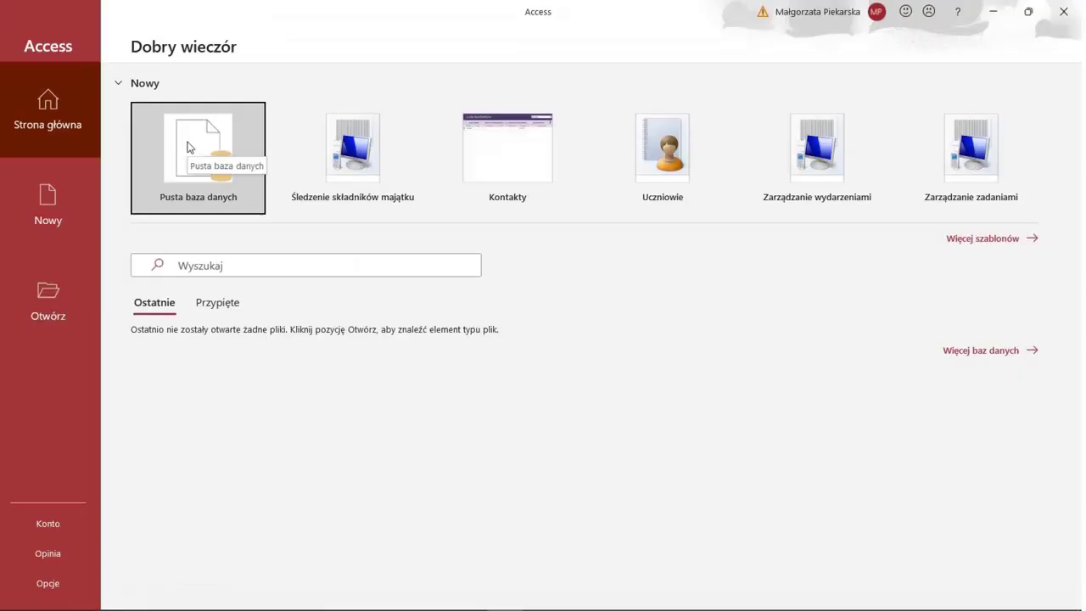
Step: Create a blank database named 107 in the Downloads\bazy\107 folder
left_click(190, 145)
left_click(765, 220)
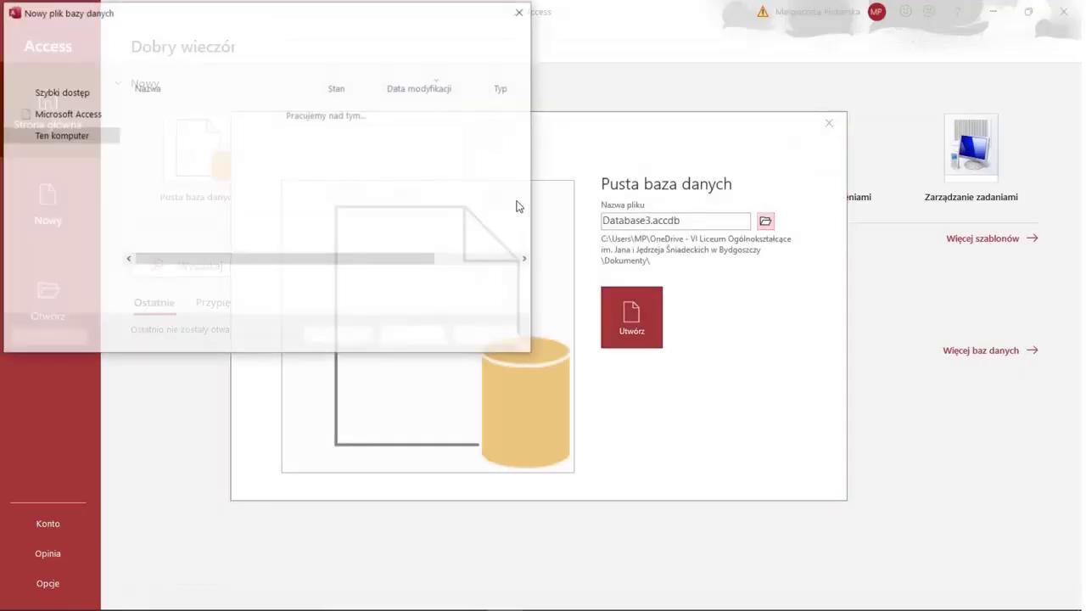
left_click(279, 46)
type("C:\\Users\\MP\\Downloads\\bazy\\107")
key("Return")
double_click(207, 277)
type("107")
key("Return")
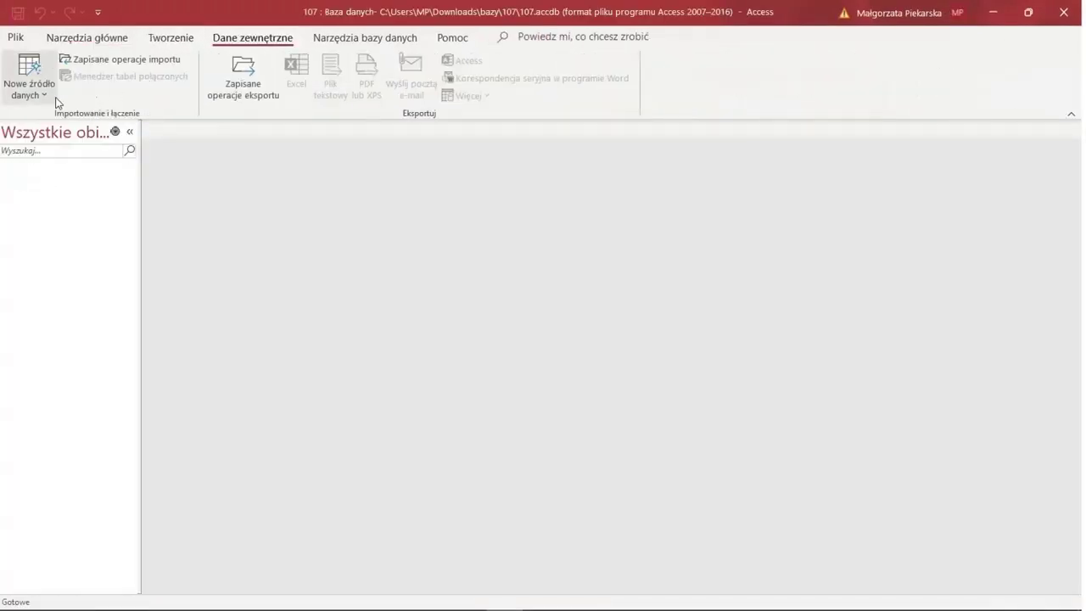
Step: Begin importing external data from a text file, choosing bilety.txt in the Downloads\bazy\107 folder as the source
left_click(38, 93)
mouse_move(48, 121)
left_click(182, 230)
left_click(746, 187)
left_click(538, 141)
key("ctrl+v")
key("Return")
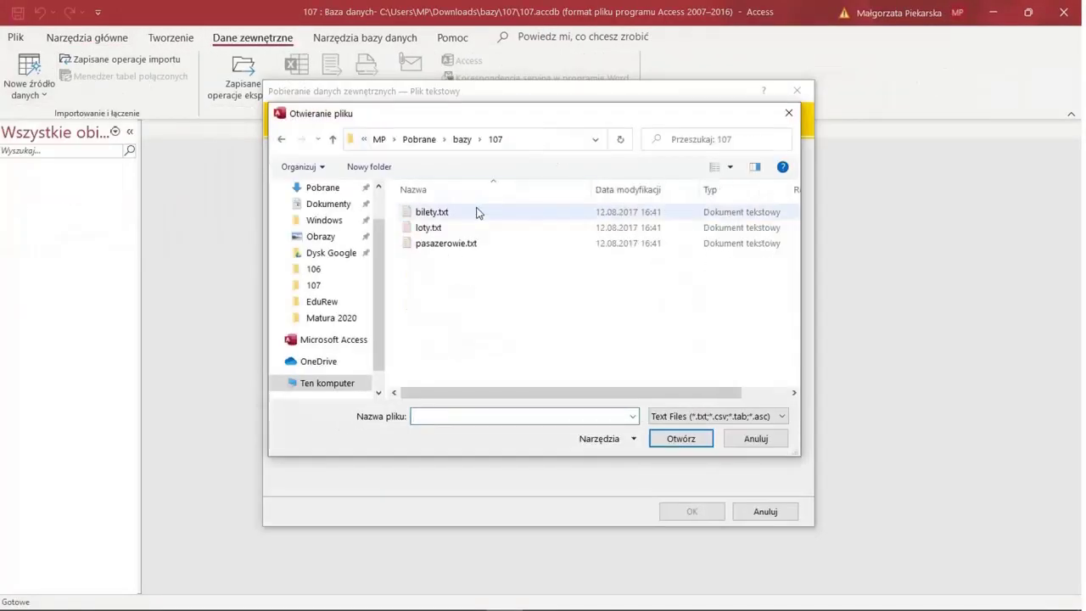
double_click(476, 212)
Step: Import bilety.txt as delimited text with its first row as field names into a new Bilety table
left_click(691, 511)
left_click(727, 445)
left_click(728, 445)
left_click(729, 446)
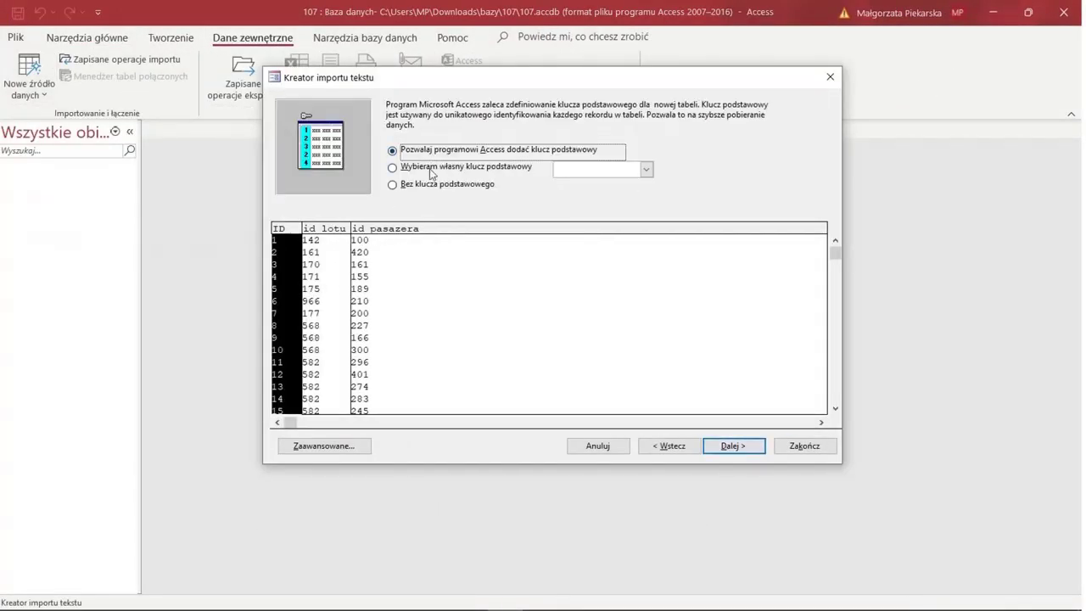
left_click(731, 445)
key("Return")
left_click(766, 521)
Step: Begin another text file import with loty.txt as the source
left_click(29, 84)
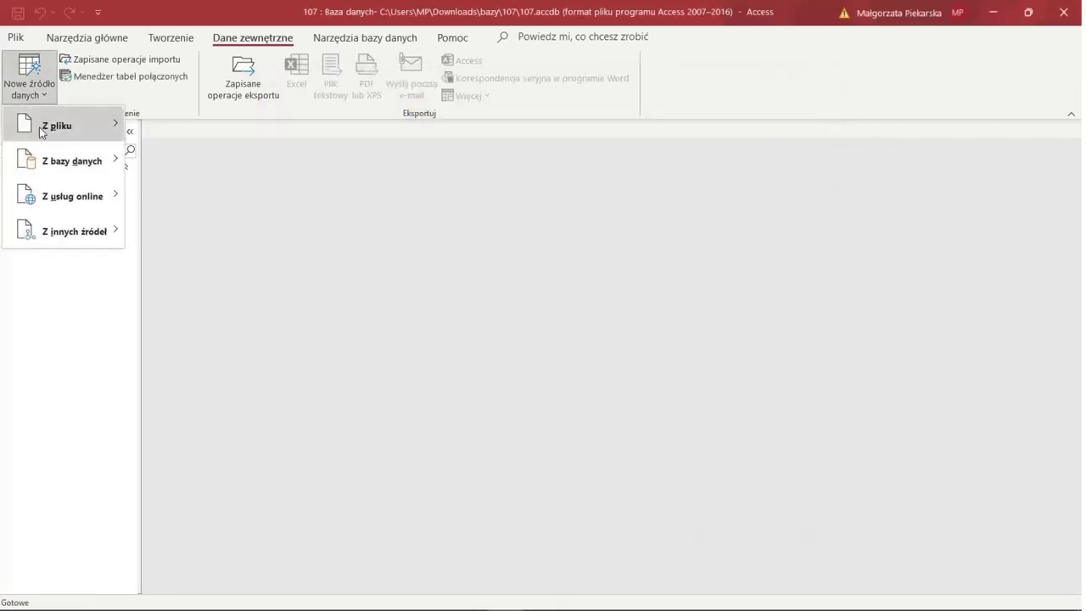
mouse_move(49, 125)
left_click(181, 230)
left_click(746, 187)
double_click(476, 212)
left_click(691, 511)
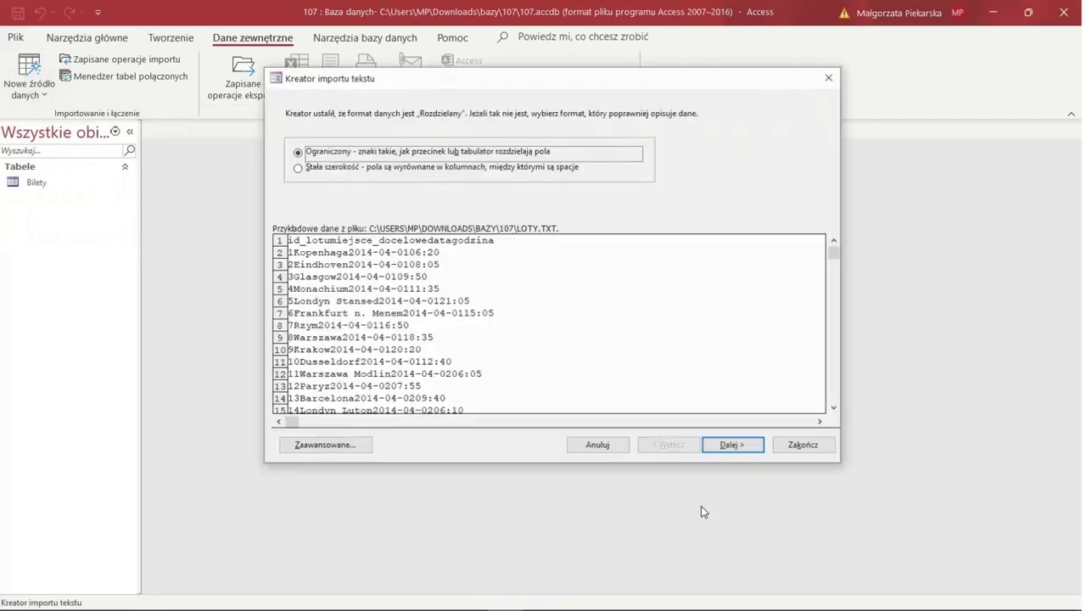
Step: Use the first row of loty.txt as field names and set the import date order to match its year-month-day dates
left_click(731, 444)
left_click(290, 177)
left_click(324, 444)
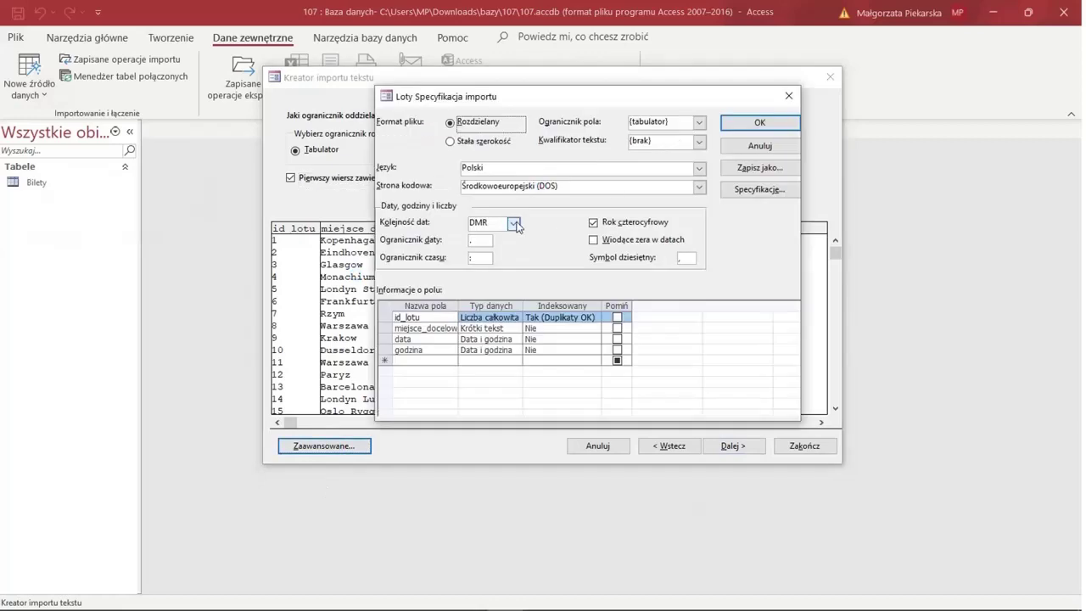
left_click(514, 223)
left_click(482, 291)
left_click(759, 123)
Step: Finish importing loty.txt as the Loty table with id_lotu as its primary key, without saving the import steps
left_click(731, 445)
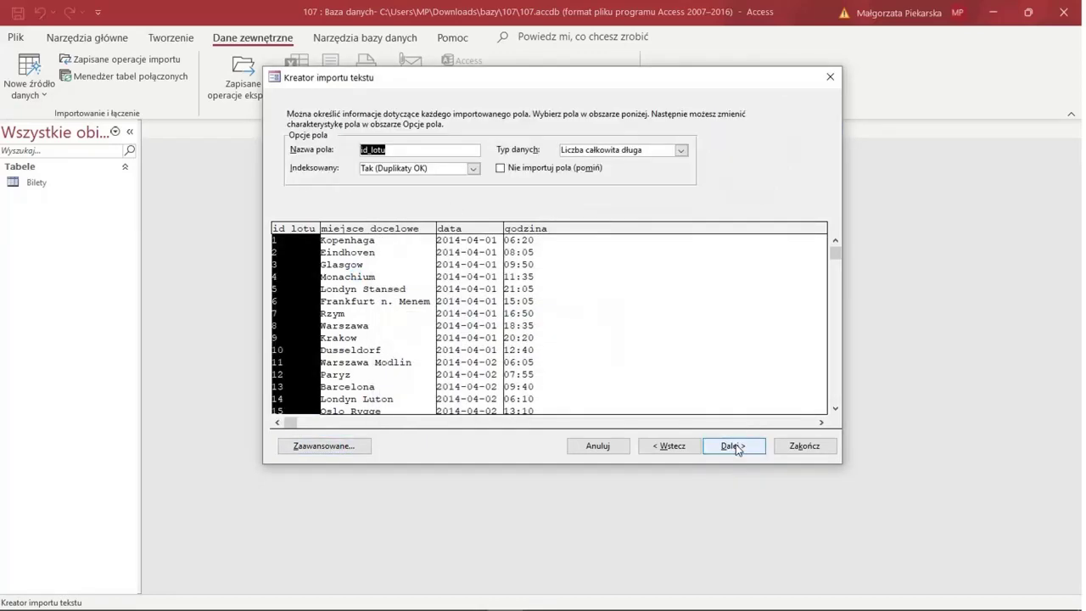
left_click(735, 446)
left_click(731, 446)
left_click(802, 446)
left_click(768, 518)
Step: Begin a third text file import with pasazerowie.txt as the source
left_click(49, 85)
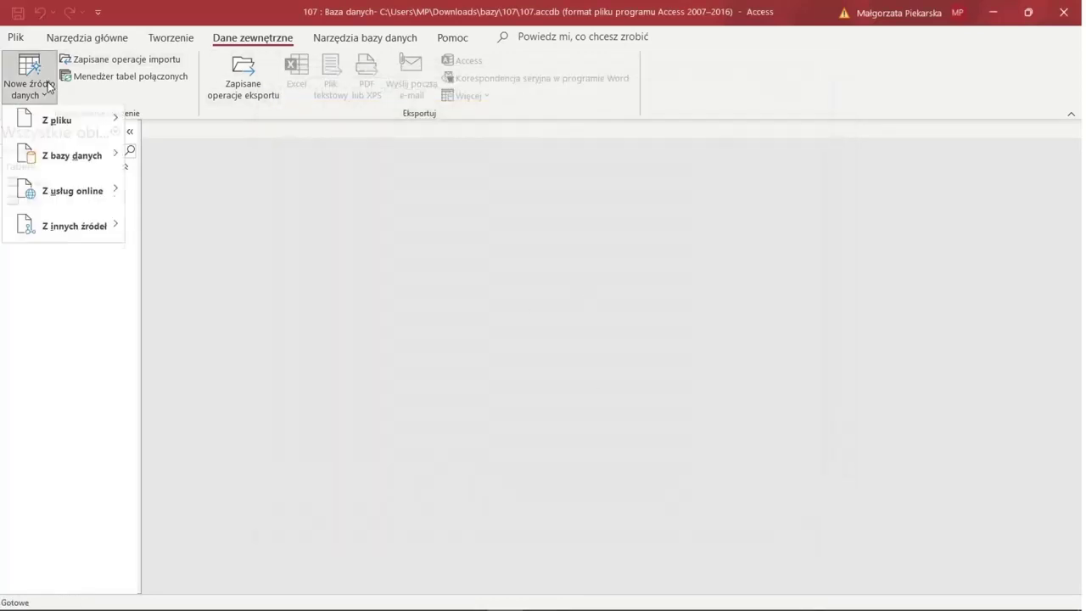
left_click(178, 233)
left_click(743, 182)
left_click(693, 511)
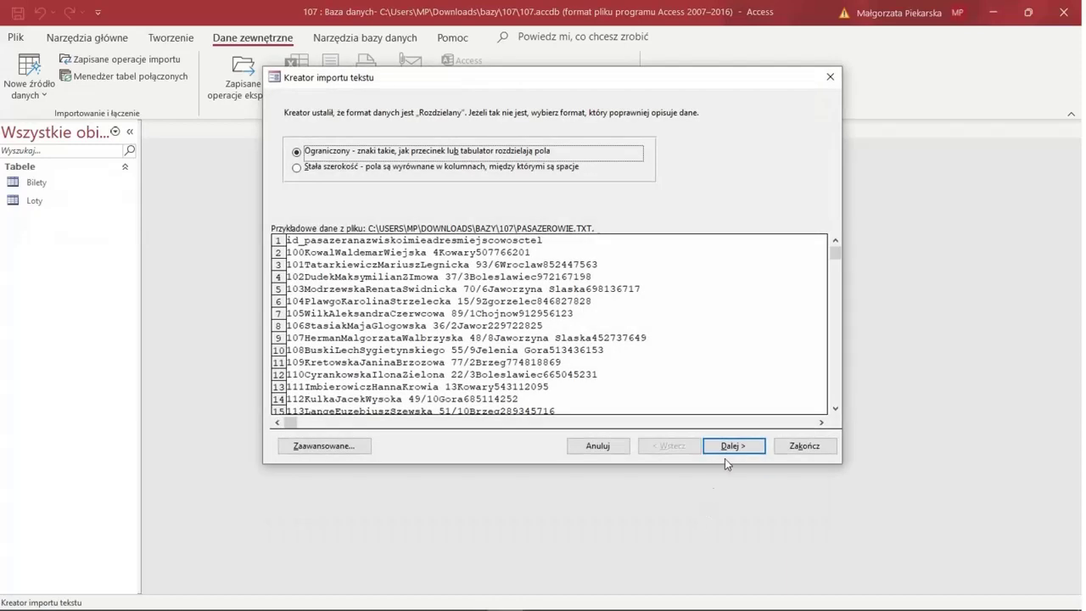
Step: Use the first row of pasazerowie.txt as field names and set the tel field's data type to Krótki tekst
left_click(731, 445)
left_click(298, 180)
left_click(731, 445)
left_click(776, 347)
left_click(680, 150)
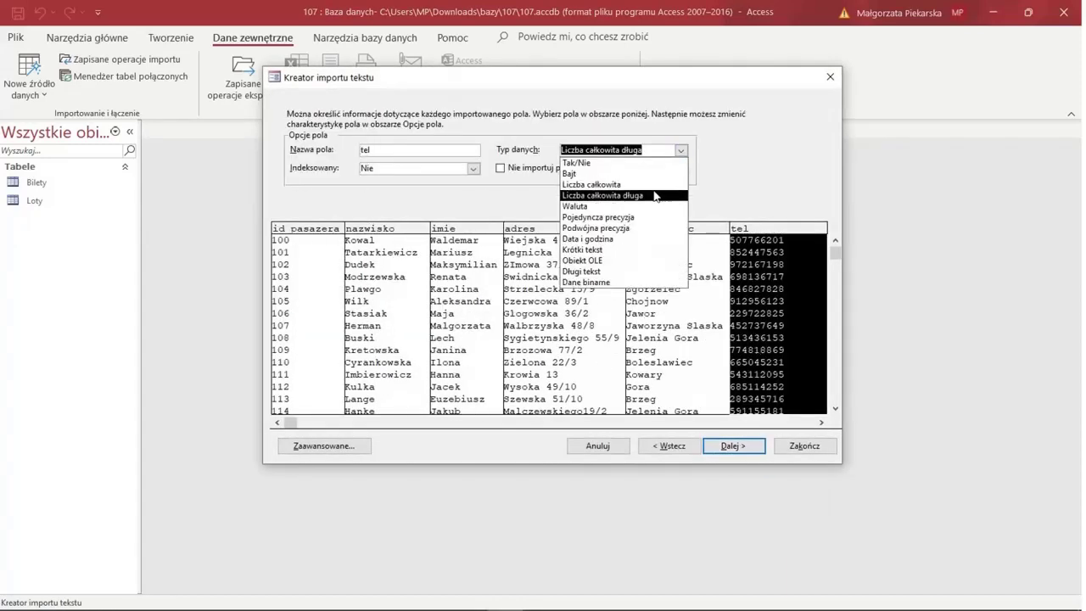
left_click(649, 249)
Step: Choose id_pasazera as the primary key and finish importing the Pasazerowie table
left_click(731, 445)
left_click(504, 168)
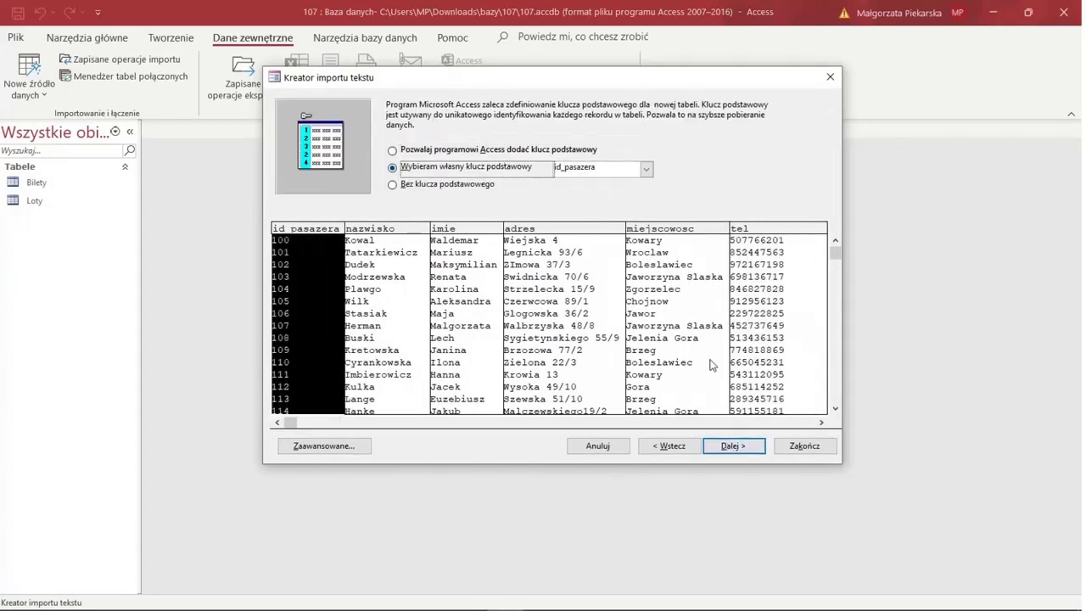
left_click(733, 445)
left_click(804, 445)
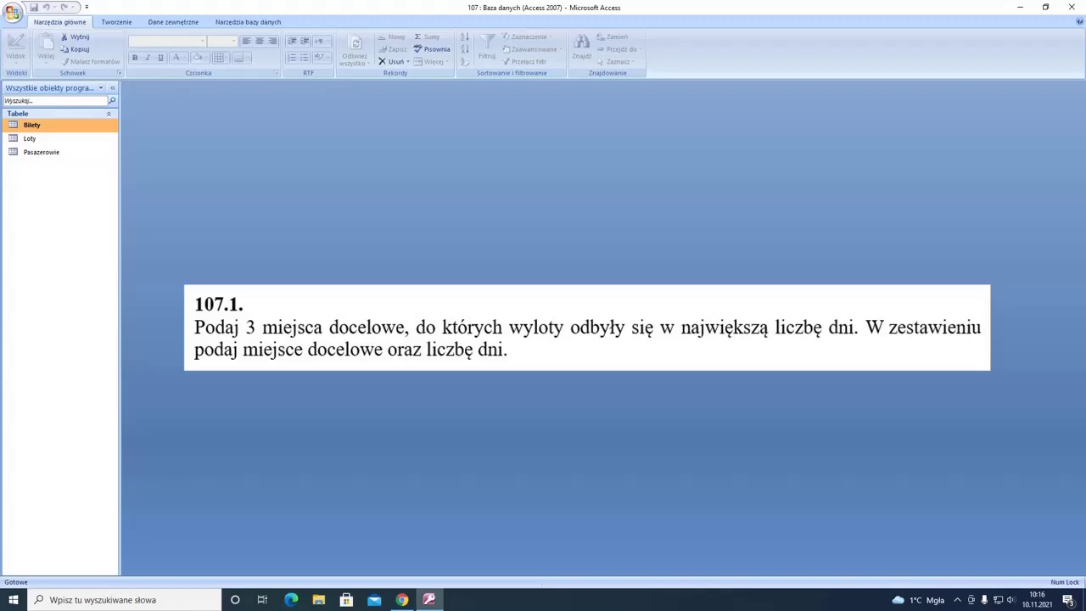
Step: Create a new query in design view based on the Loty table
left_click(116, 24)
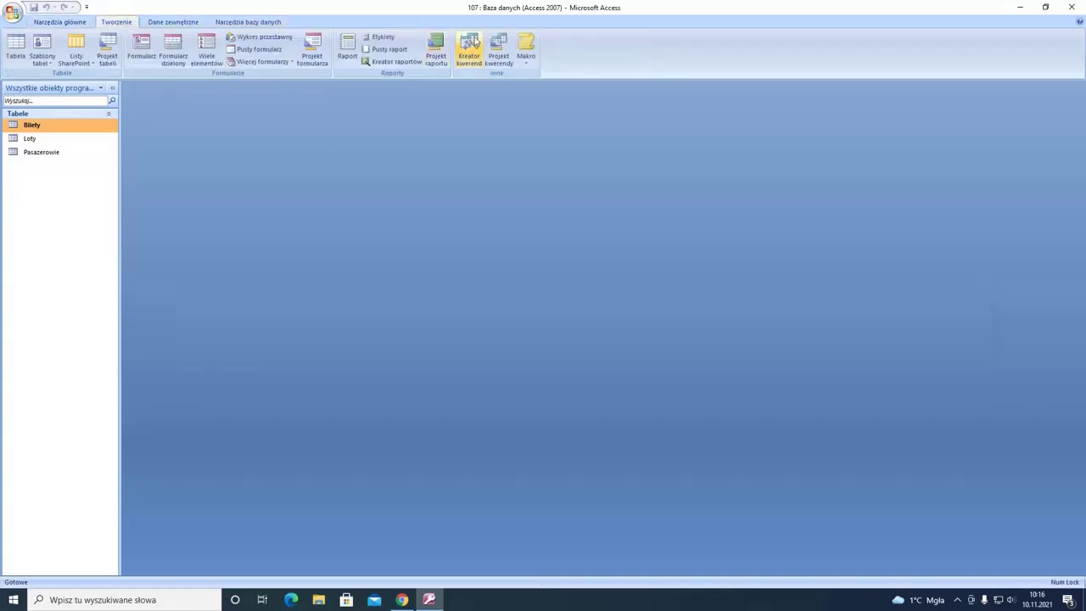
left_click(498, 46)
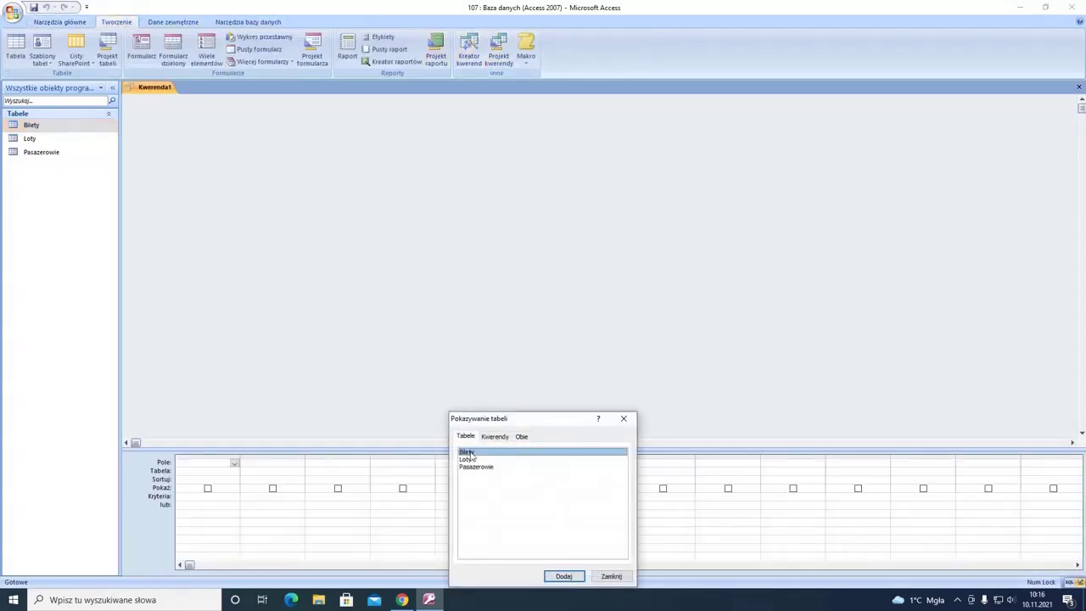
double_click(473, 458)
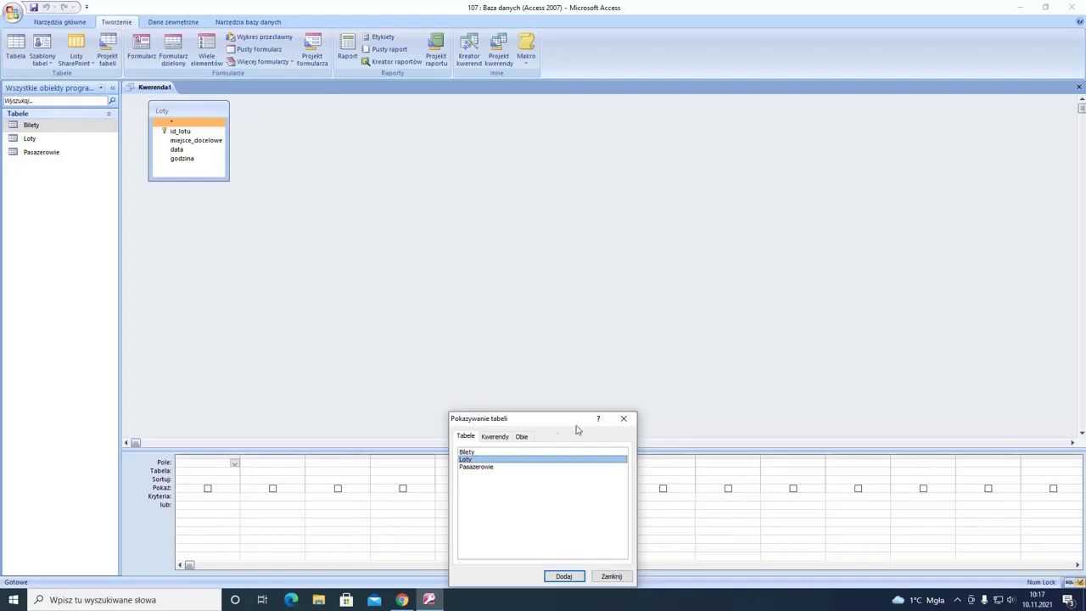
left_click(623, 418)
Step: Add the miejsce_docelowe and data fields from Loty to the query grid
left_click(204, 143)
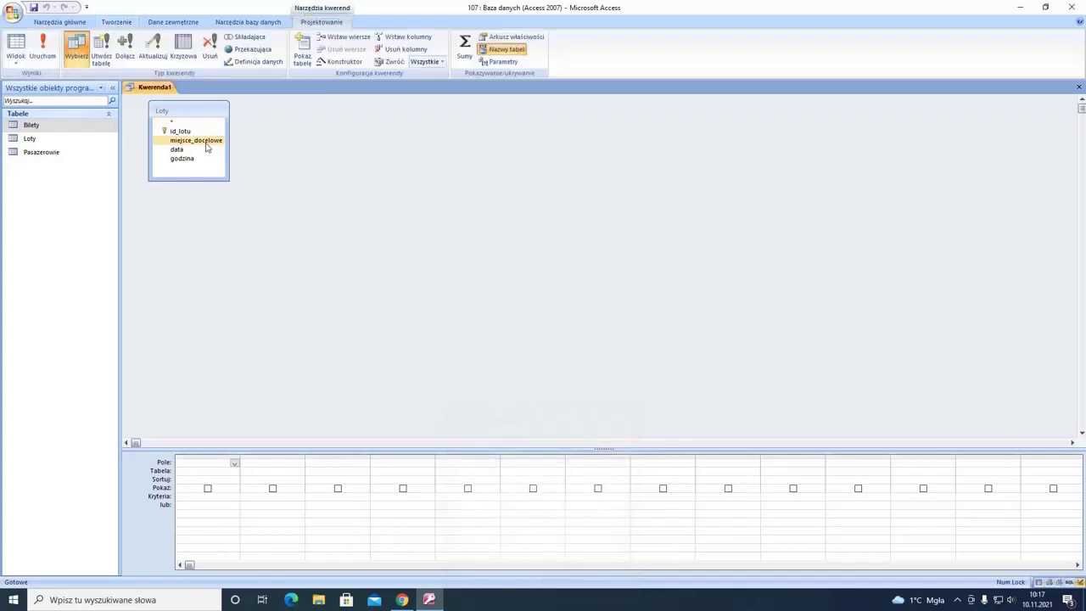
double_click(205, 144)
left_click(191, 150)
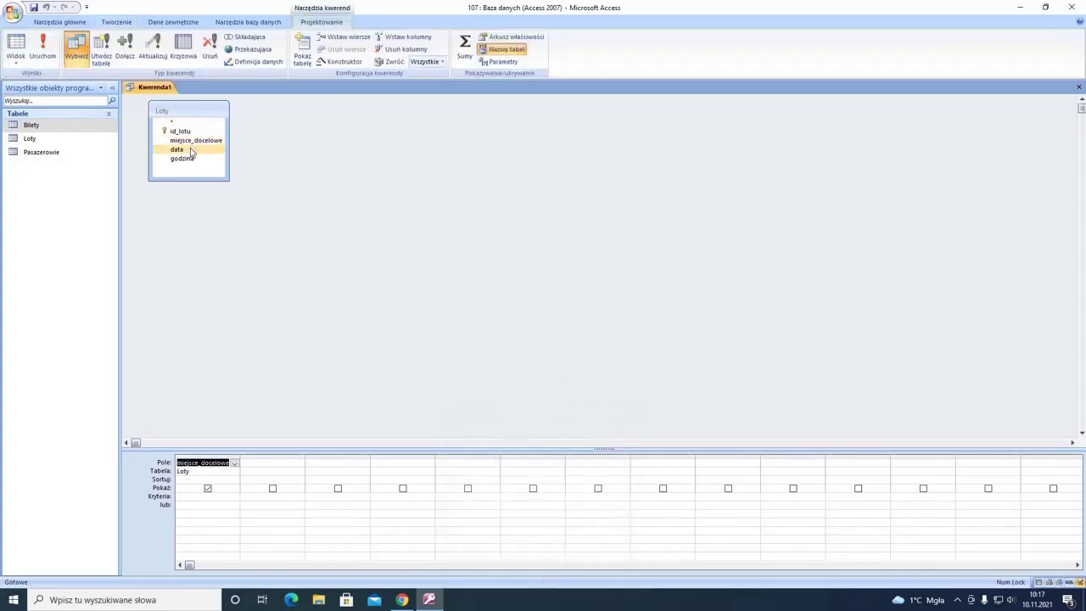
double_click(191, 150)
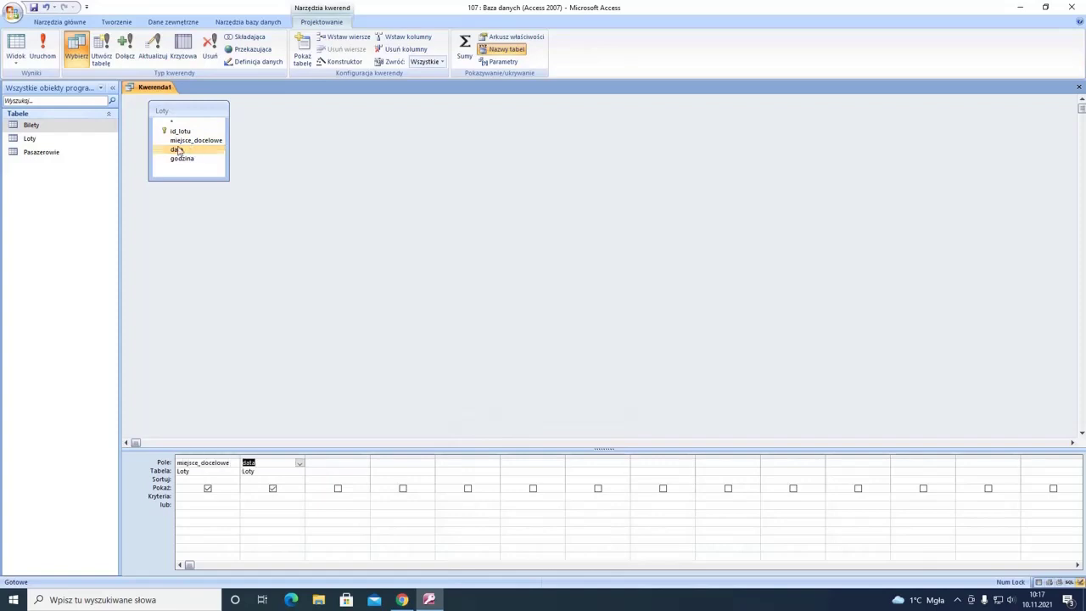
Step: Run the query and sort its results by miejsce_docelowe from A to Z
left_click(44, 47)
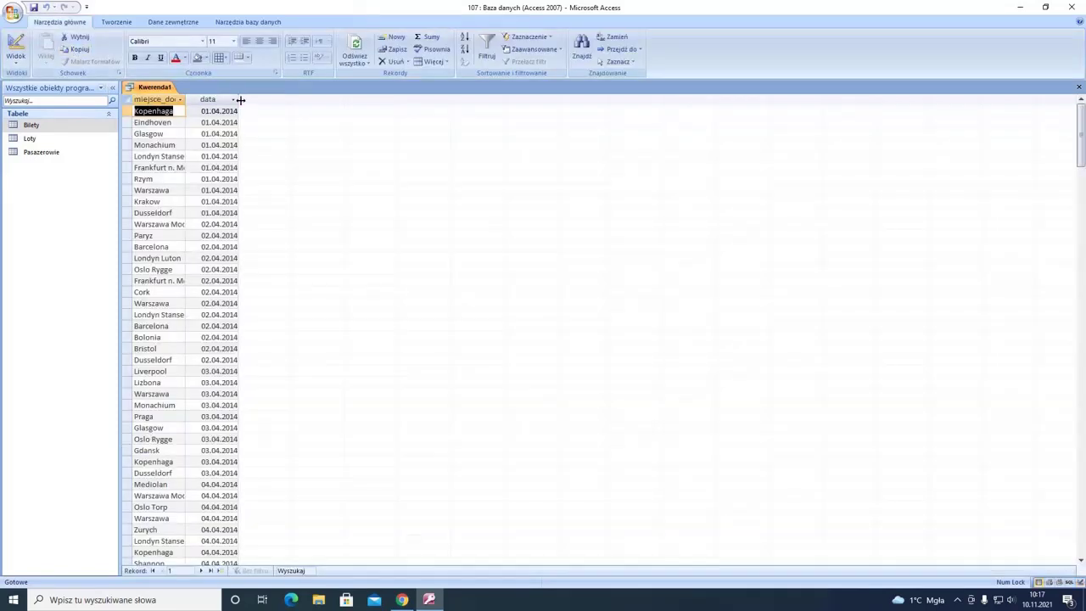
double_click(240, 99)
left_click(179, 99)
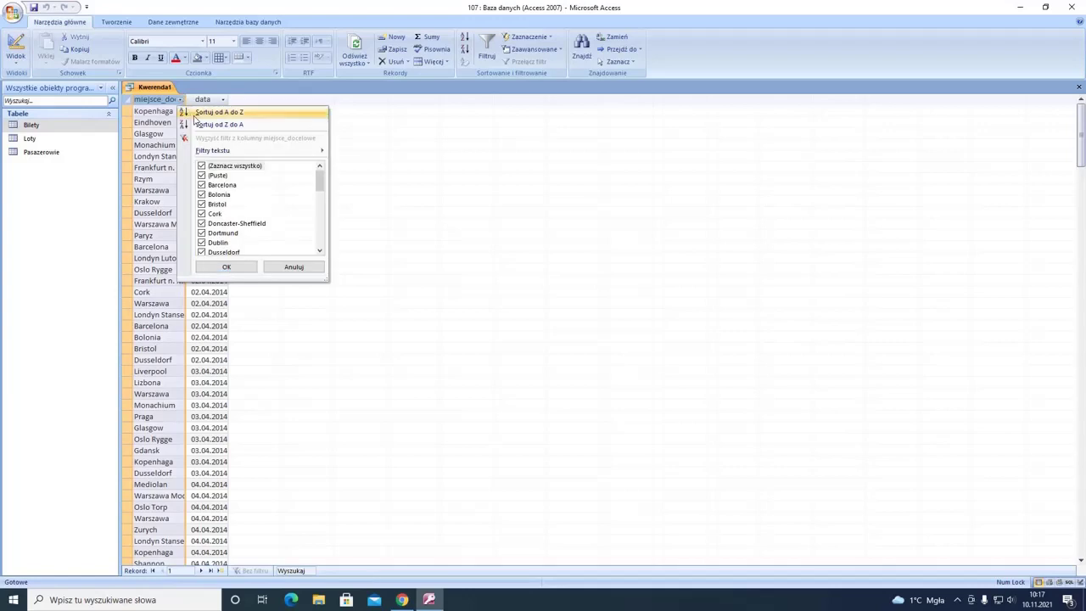
left_click(182, 112)
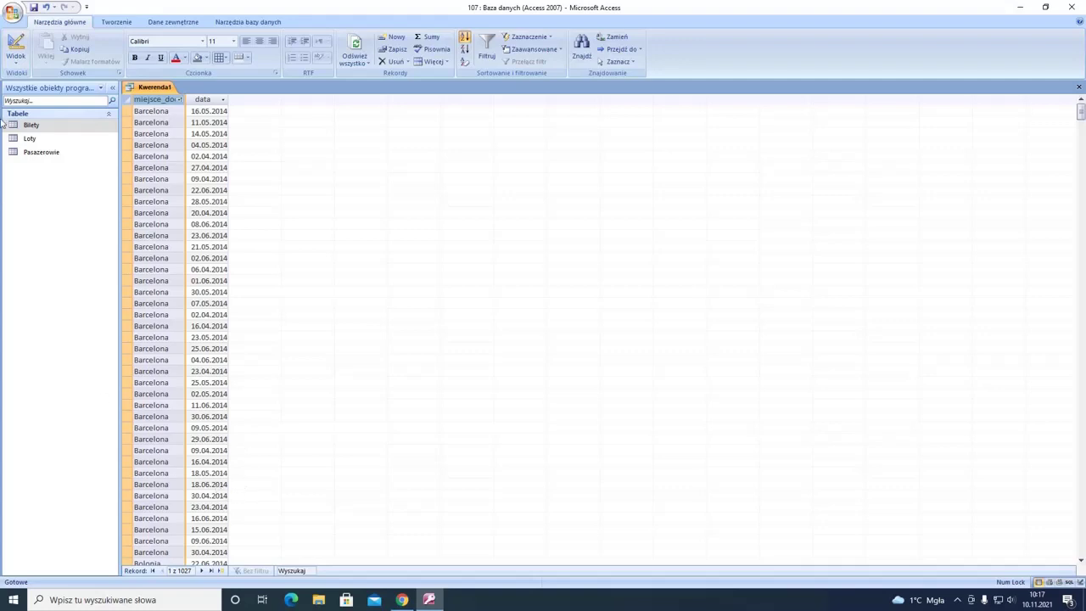
Step: Turn on totals in the query so it groups by miejsce_docelowe and data, and view the grouped records
left_click(15, 45)
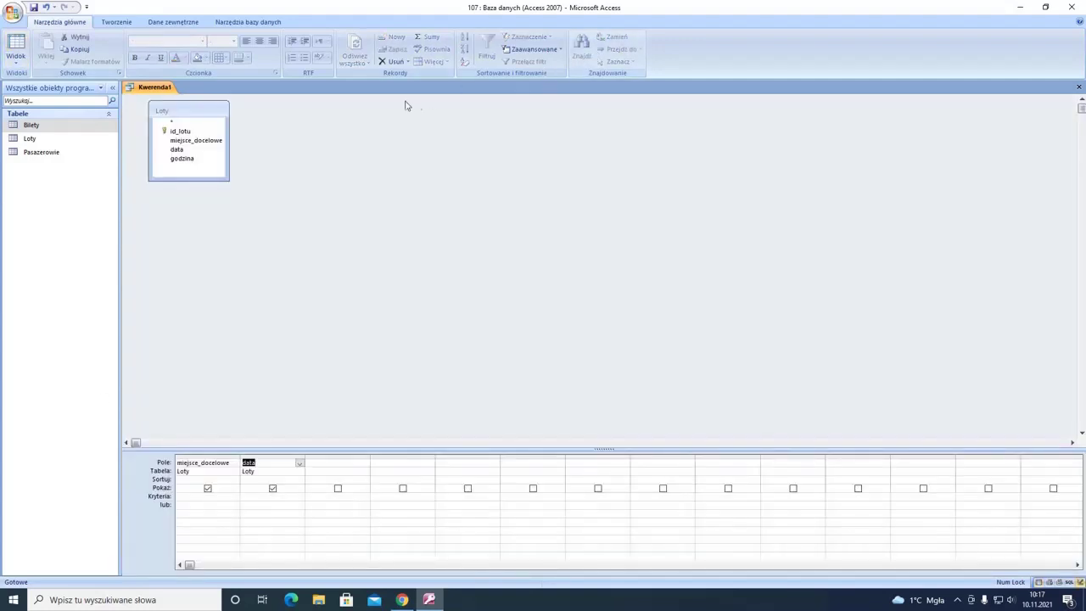
left_click(473, 51)
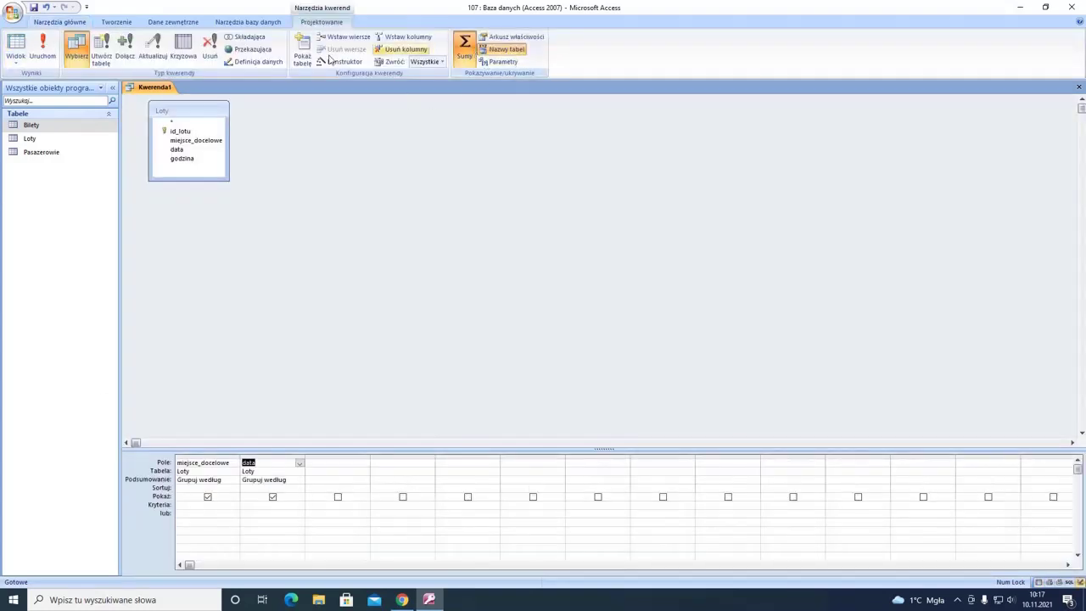
left_click(20, 45)
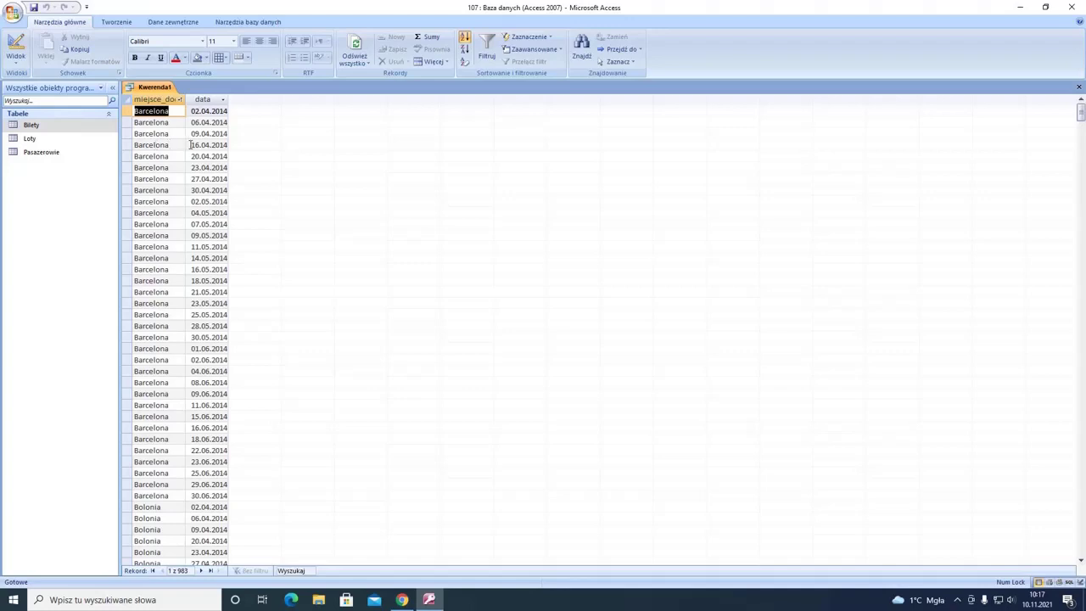
left_click(127, 133)
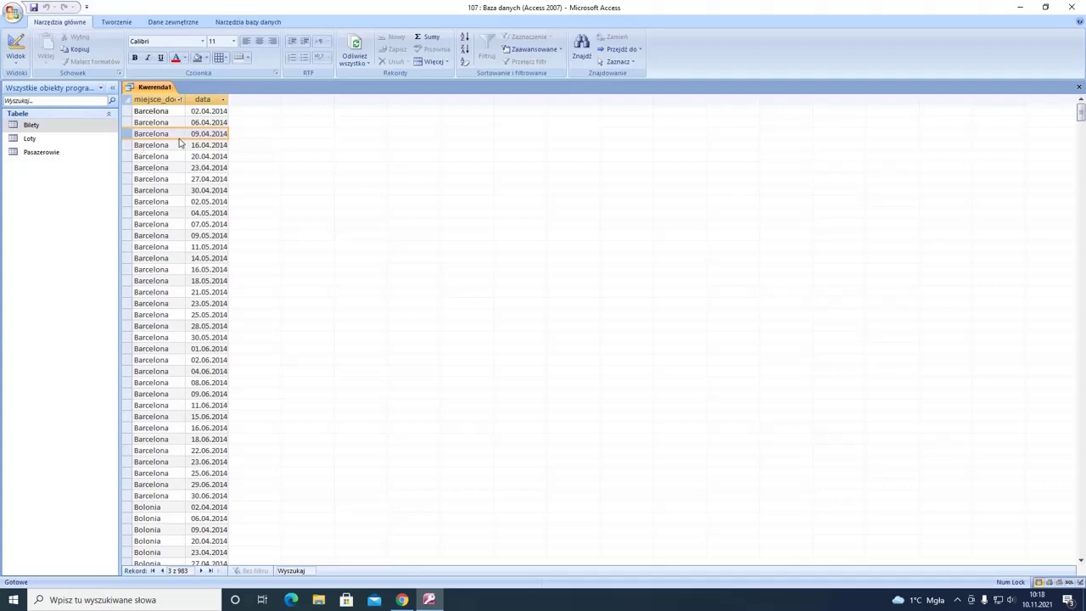
Step: Return to the query design and save the query as Kwerenda1_pom
left_click(15, 47)
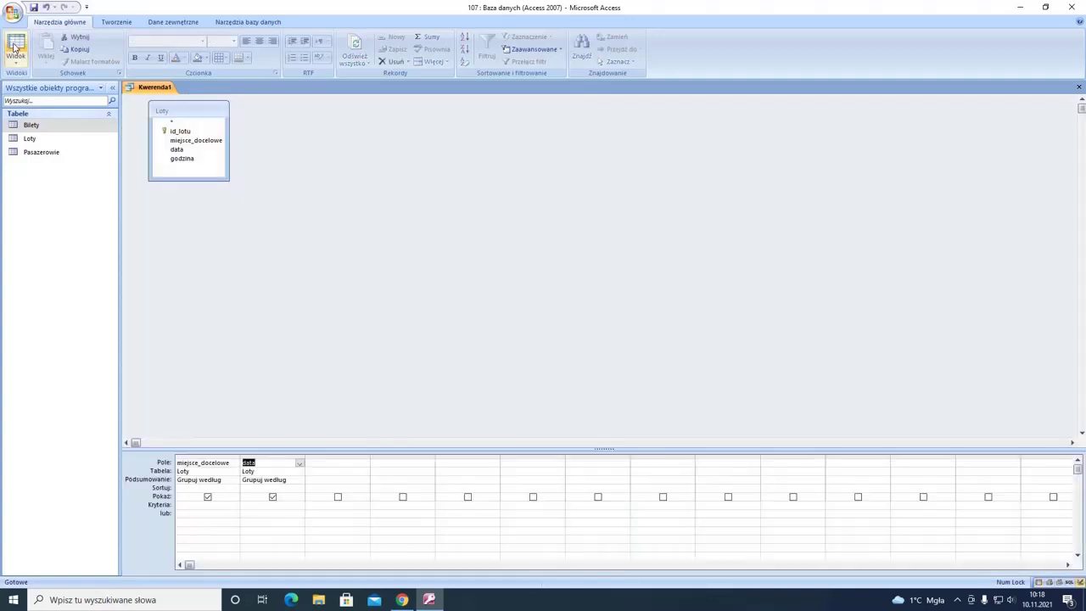
right_click(155, 87)
left_click(170, 97)
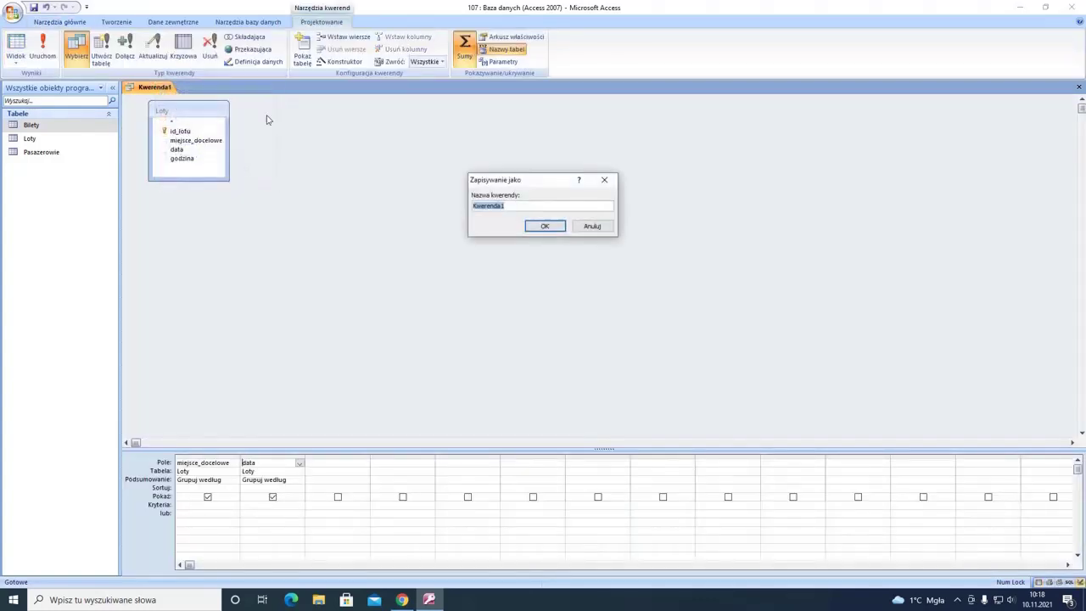
left_click(539, 205)
key("Return")
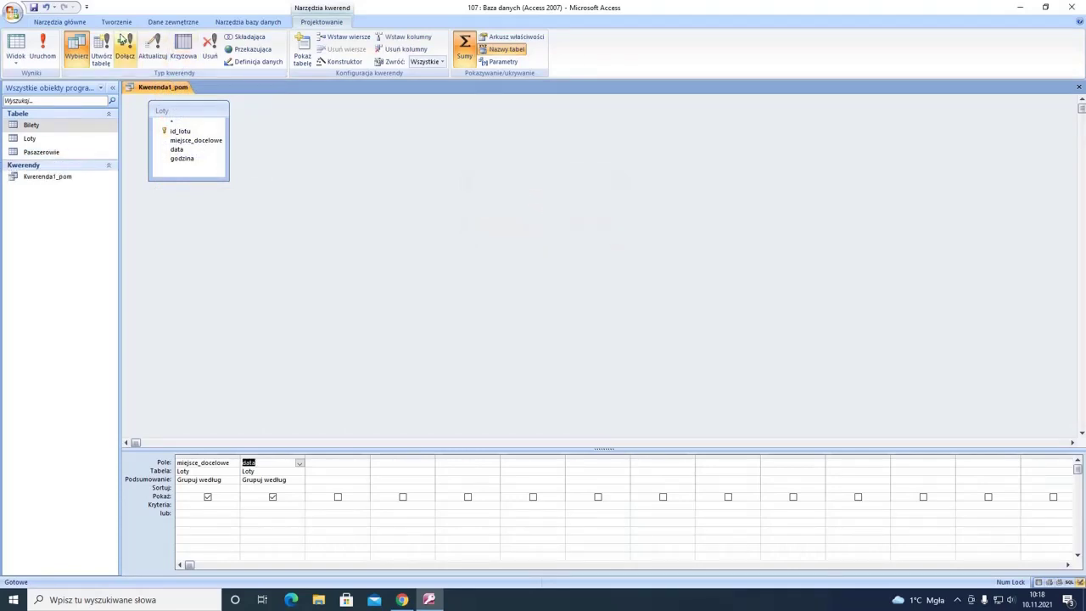
Step: Create a second query in design view based on the saved query Kwerenda1_pom
left_click(116, 22)
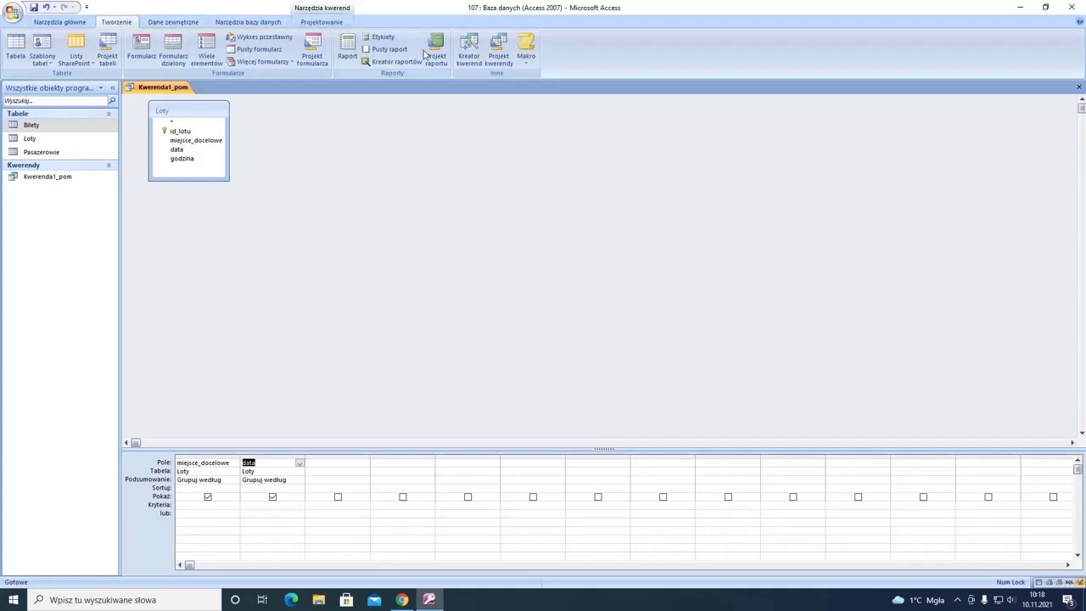
left_click(500, 51)
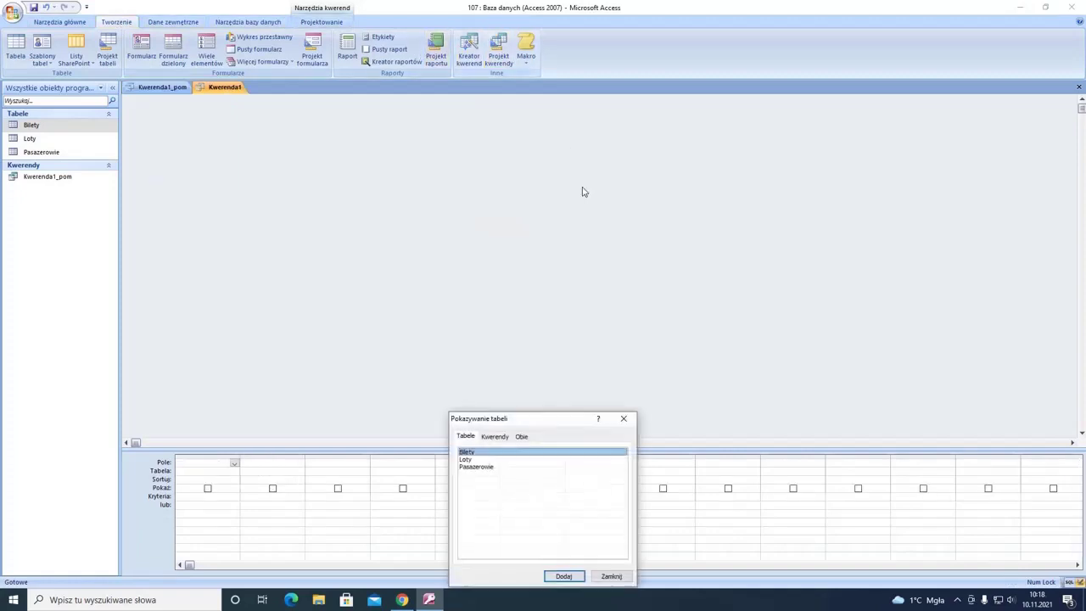
left_click(494, 436)
double_click(495, 452)
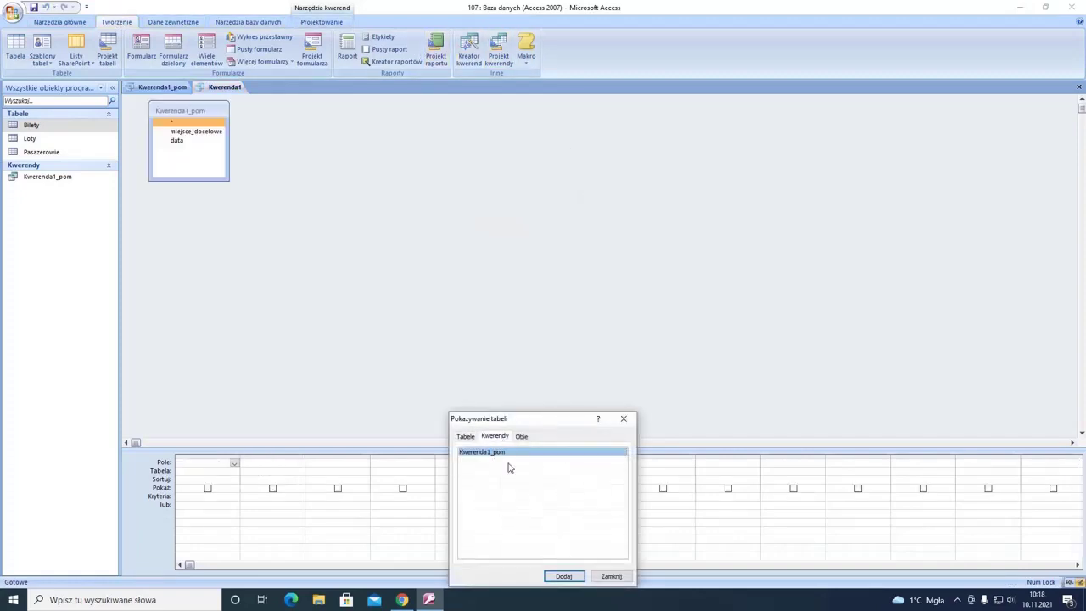
left_click(611, 575)
Step: Add the miejsce_docelowe and data fields from Kwerenda1_pom to the new query grid
left_click(193, 131)
double_click(194, 132)
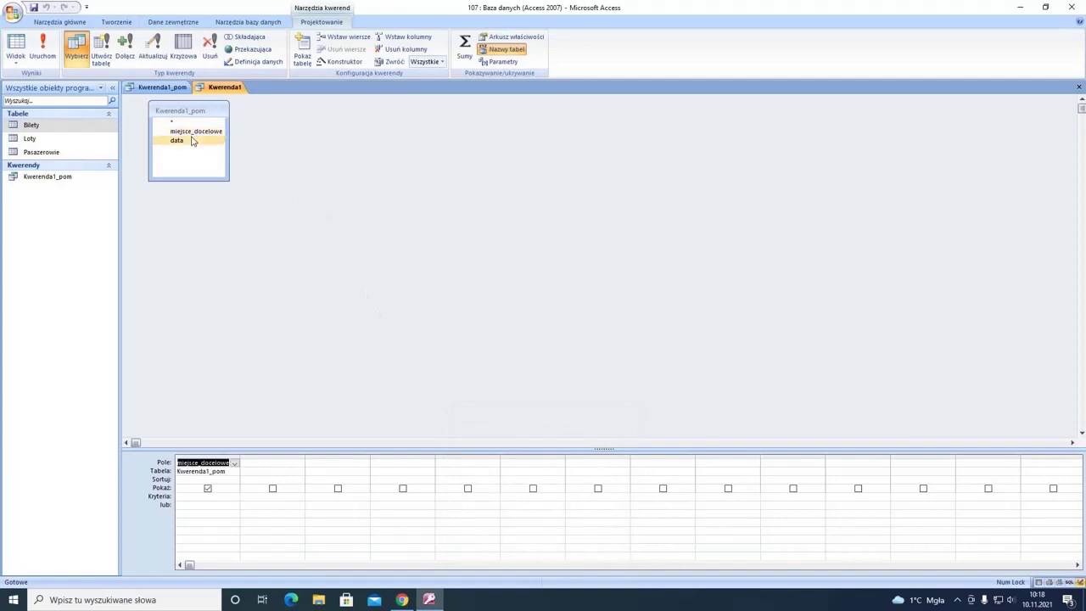
left_click(193, 140)
double_click(193, 141)
Step: Turn on totals in the second query, set the data field to Policz grouped by miejsce_docelowe, and run it
left_click(465, 49)
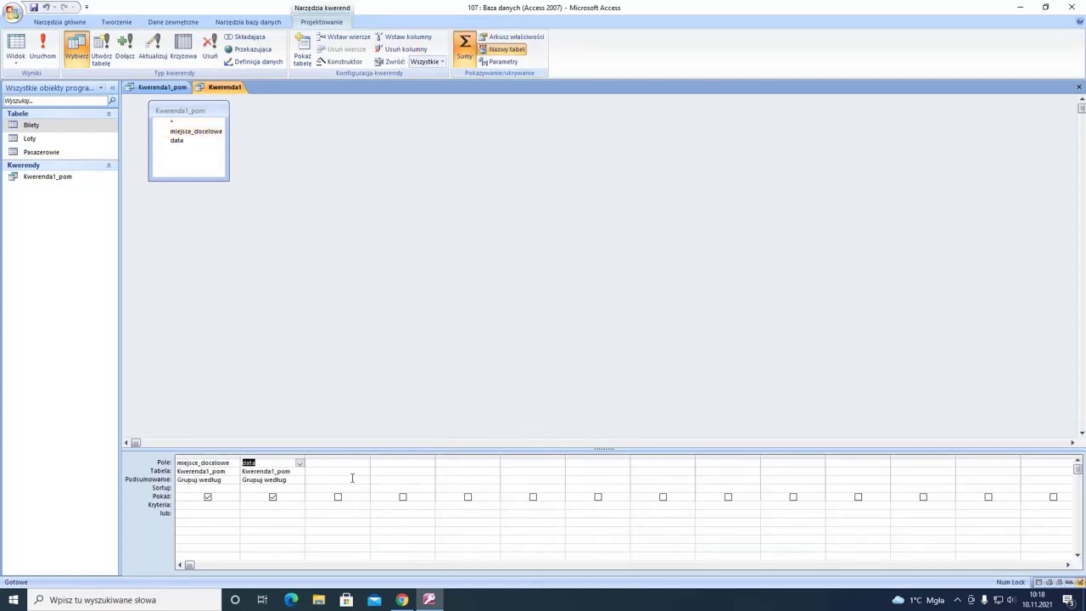
left_click(299, 480)
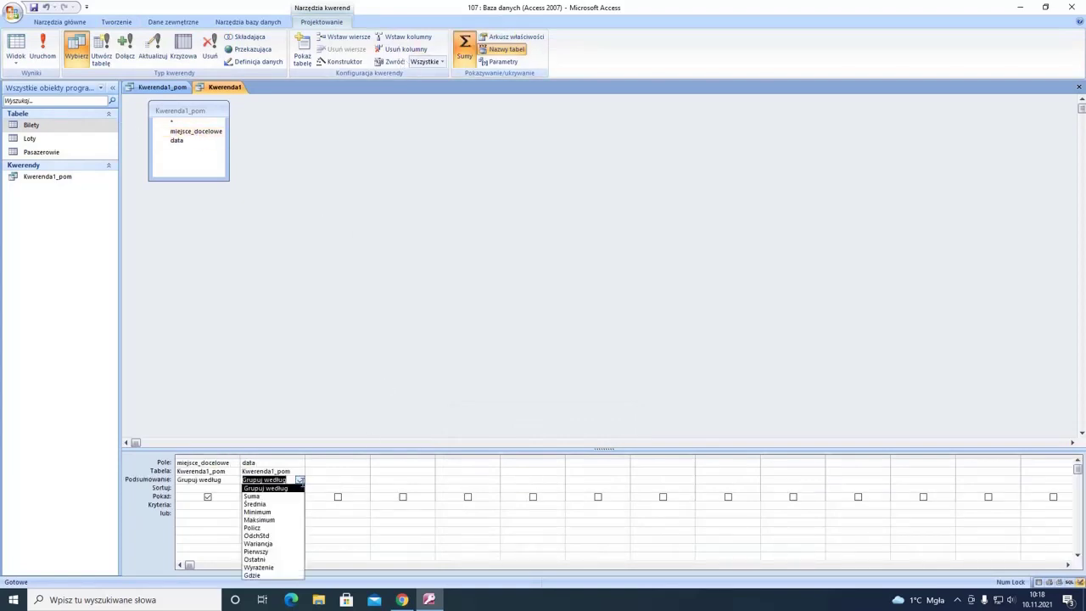
left_click(291, 527)
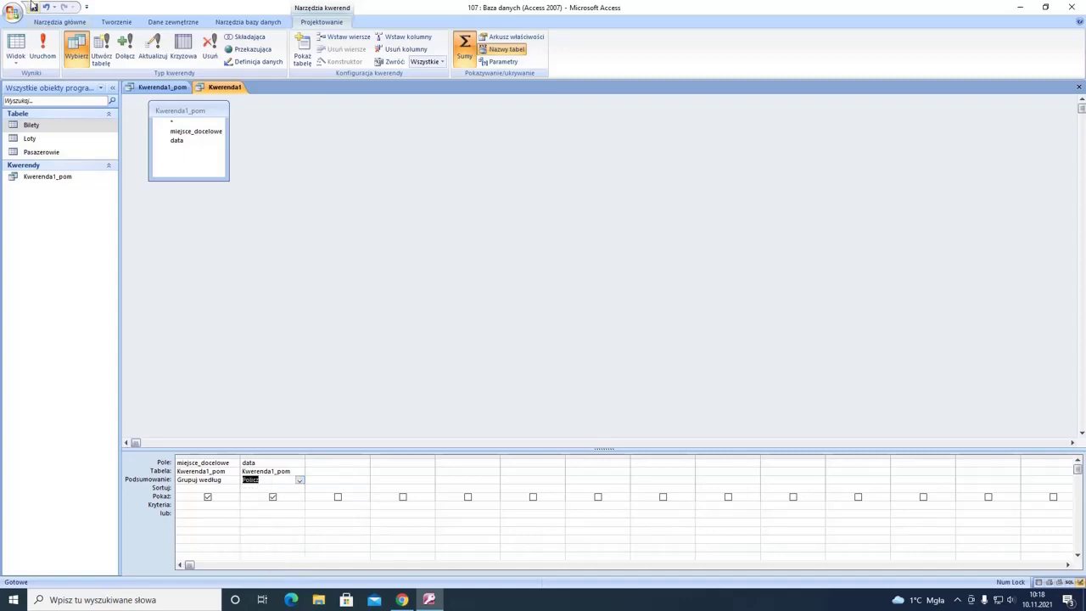
left_click(51, 42)
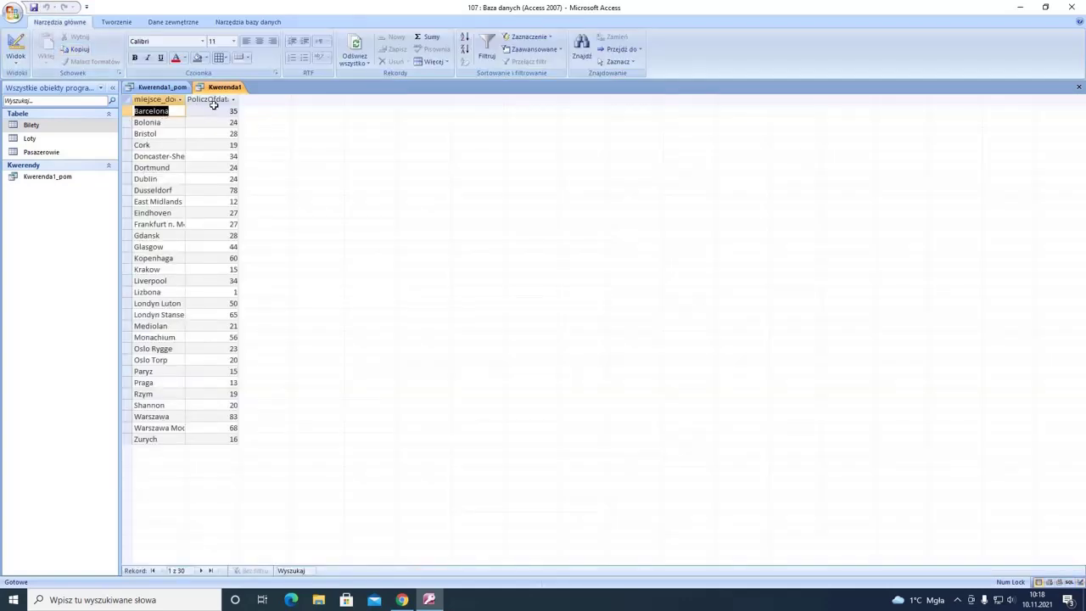
Step: Try counting directly in Kwerenda1_pom by setting the total for data to Policz, and view its records for comparison
left_click(163, 89)
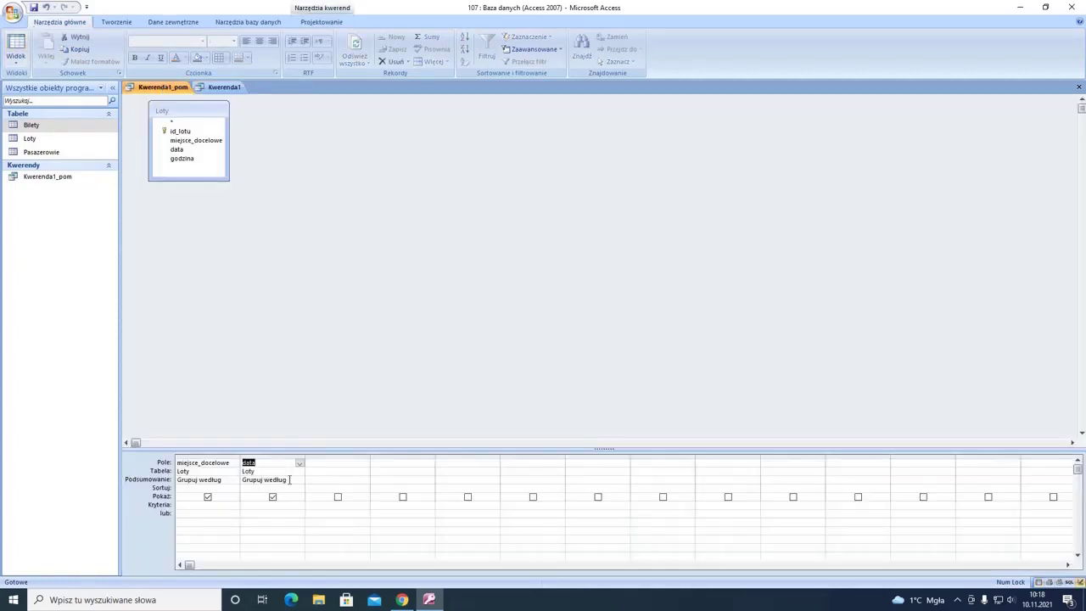
left_click_drag(289, 480, 223, 483)
type("Policz")
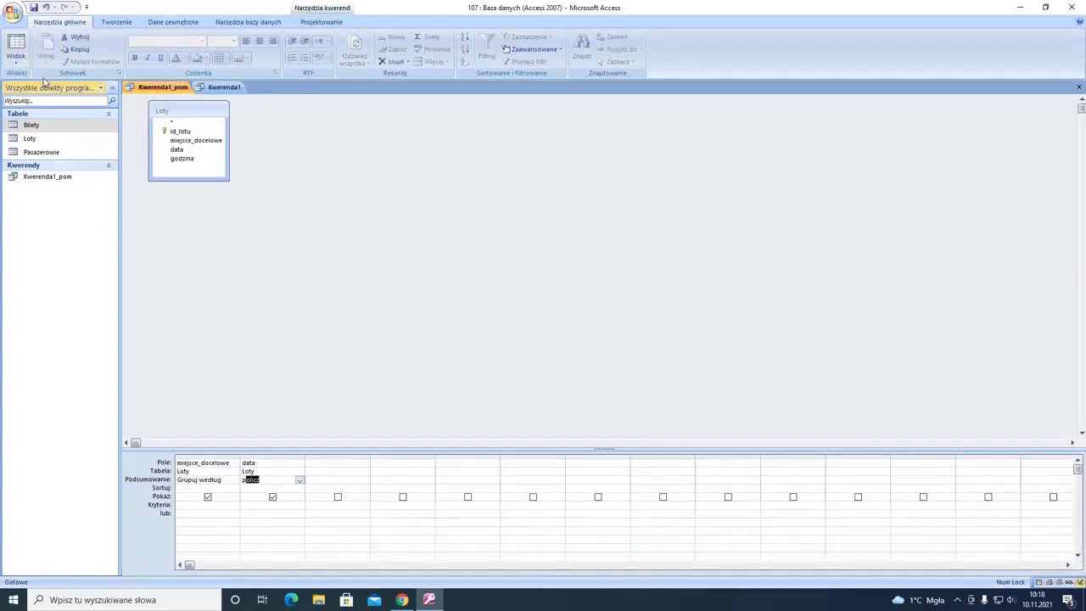
left_click(15, 49)
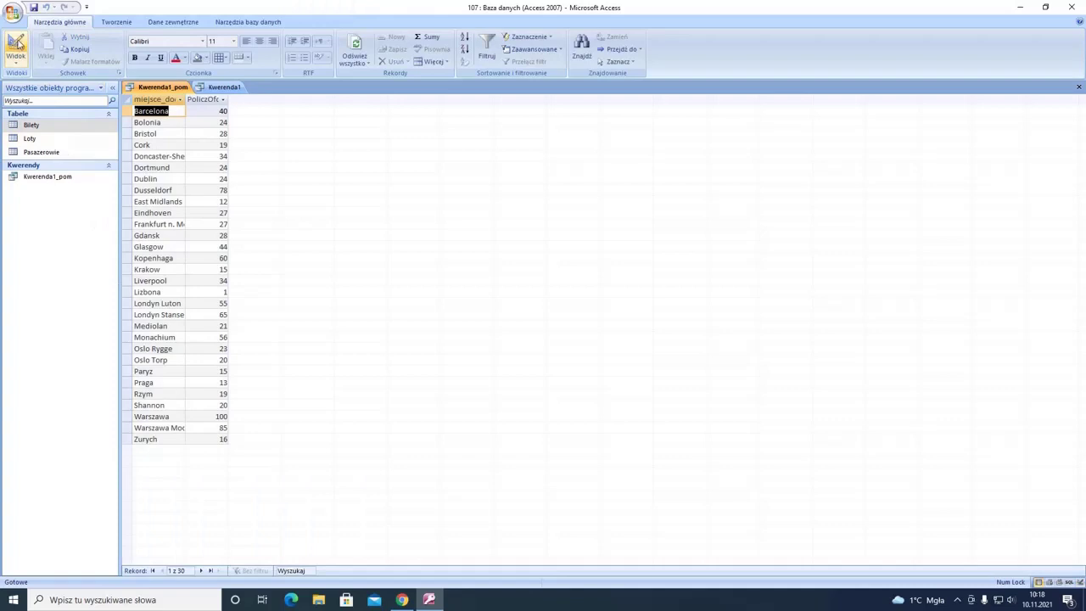
Step: Close the second query, saving it under the name Kwerenda1
left_click(210, 88)
right_click(217, 89)
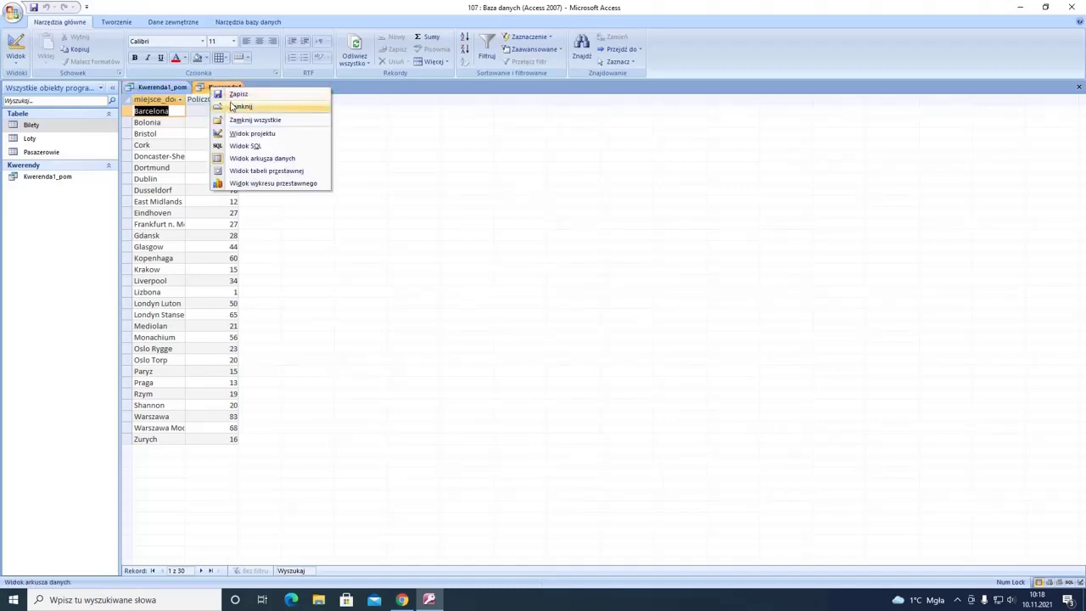
left_click(236, 103)
left_click(481, 330)
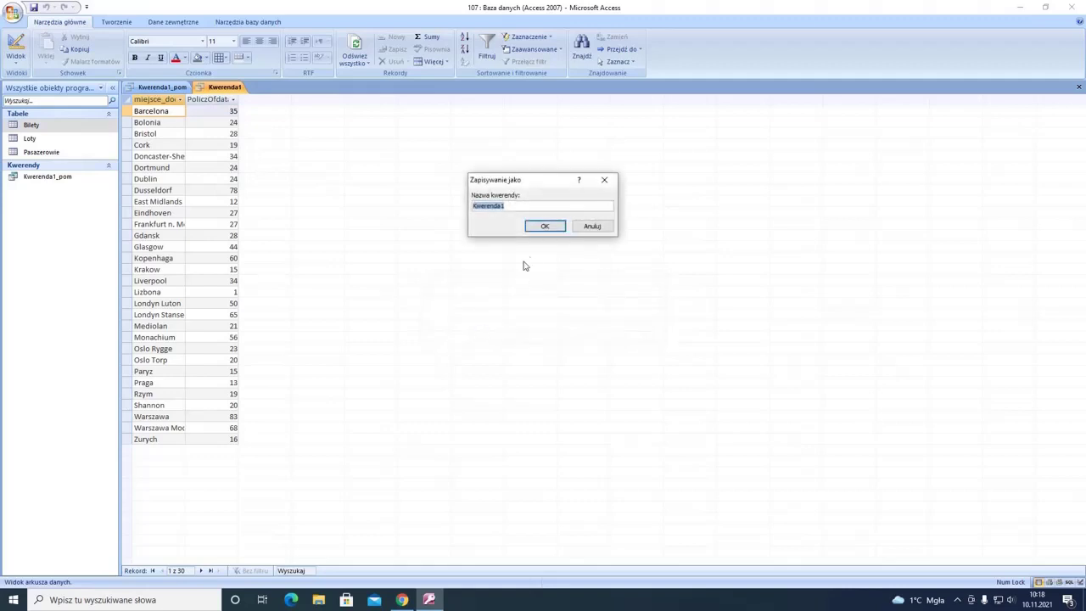
left_click(545, 227)
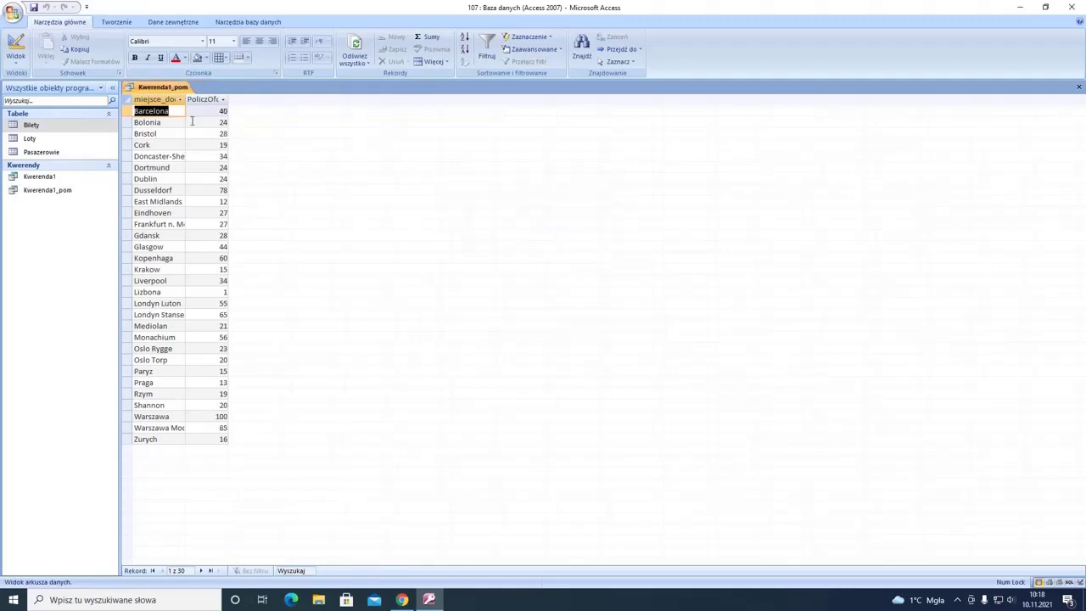
Step: Close Kwerenda1_pom without saving the changes to its design
right_click(165, 88)
left_click(185, 102)
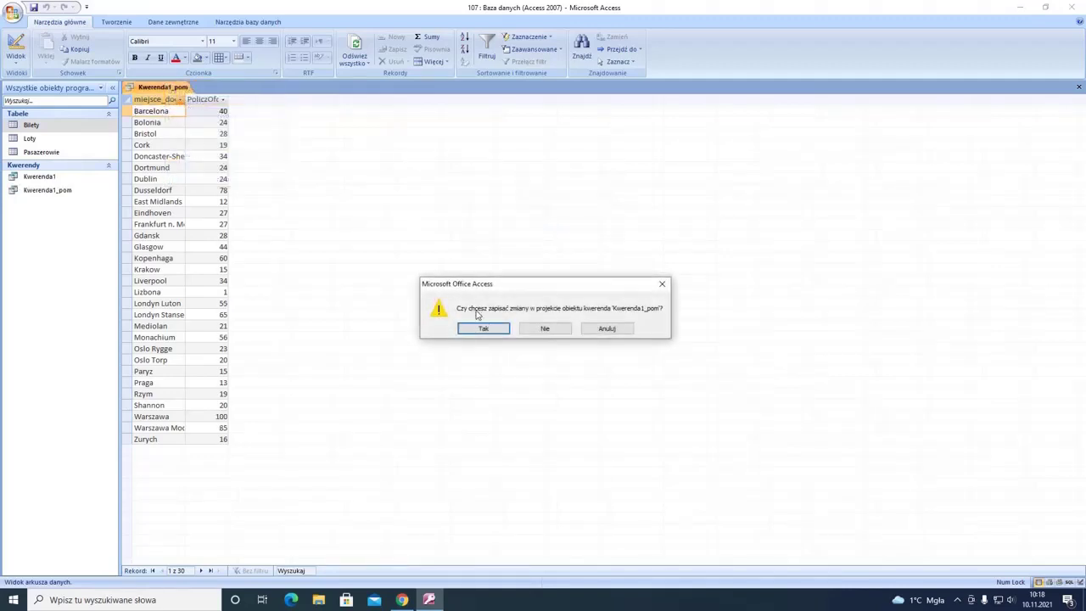
left_click(545, 330)
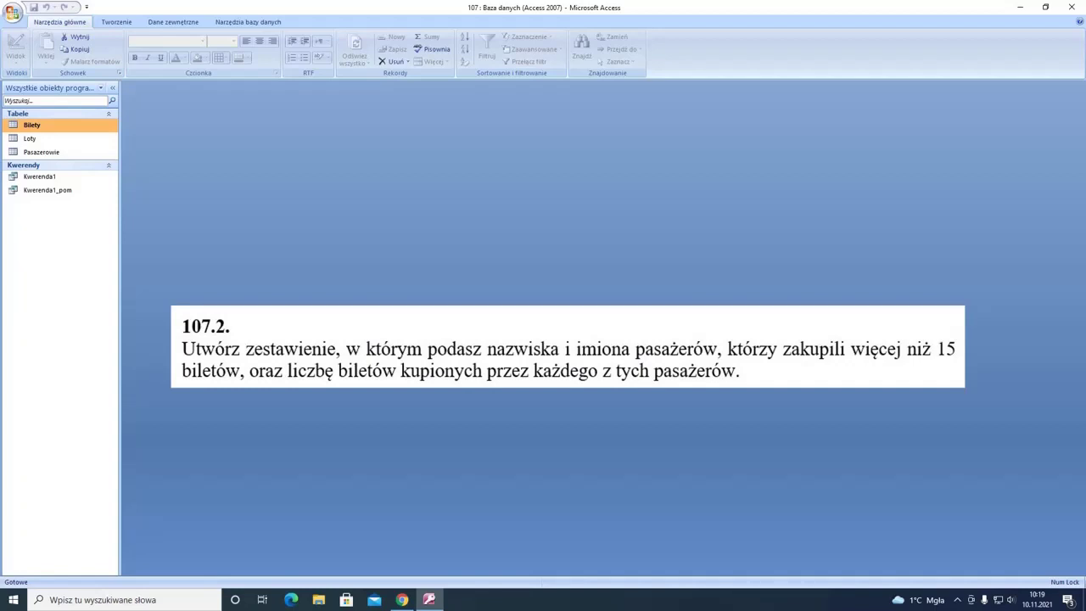
Step: Create a new query in design view based on the Bilety and Pasazerowie tables
left_click(118, 23)
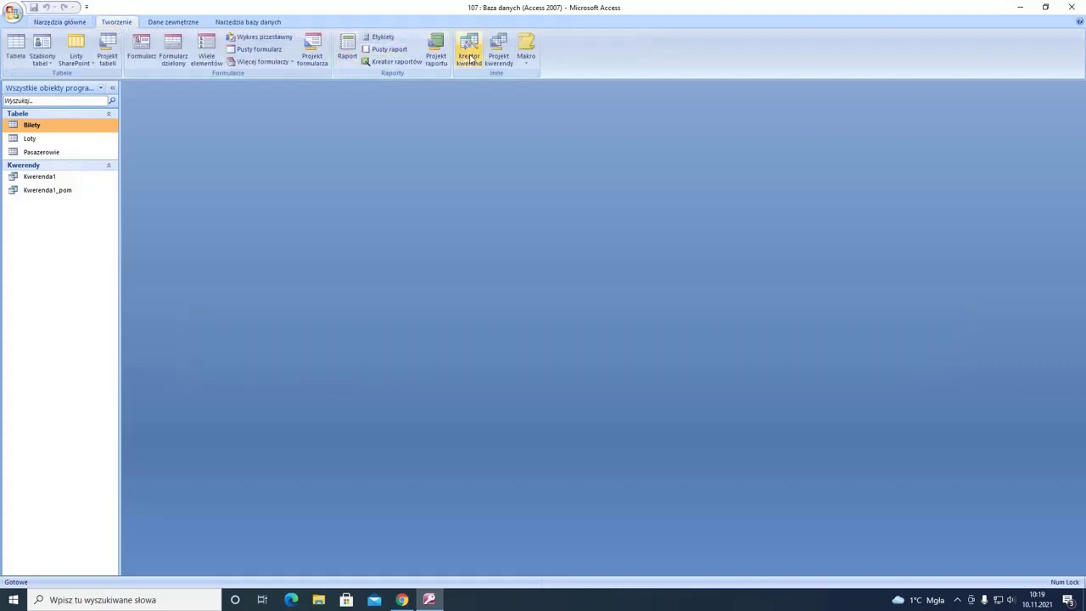
left_click(498, 51)
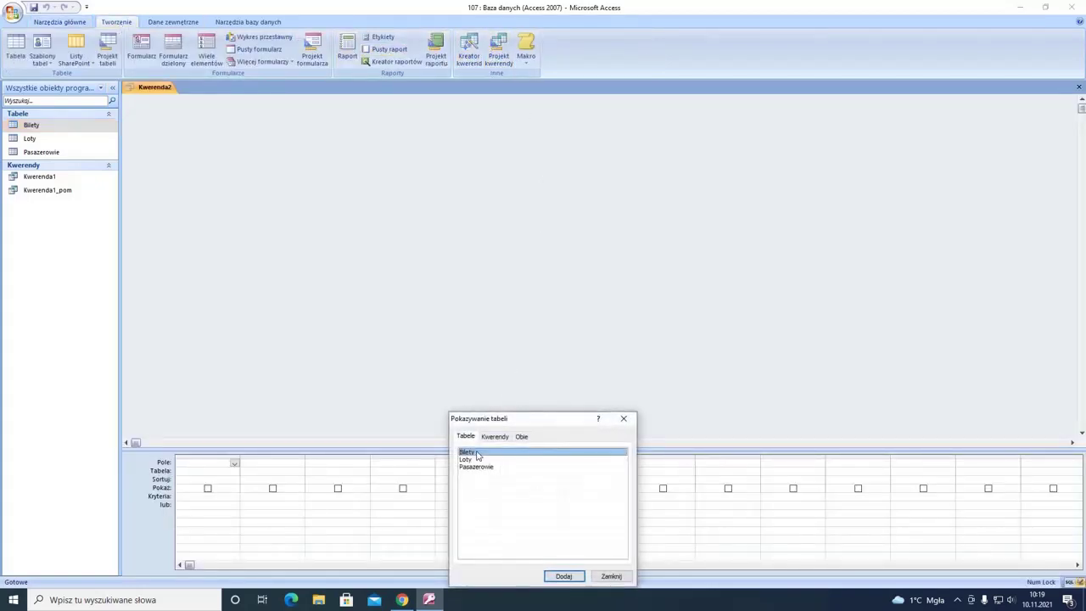
double_click(478, 455)
double_click(476, 467)
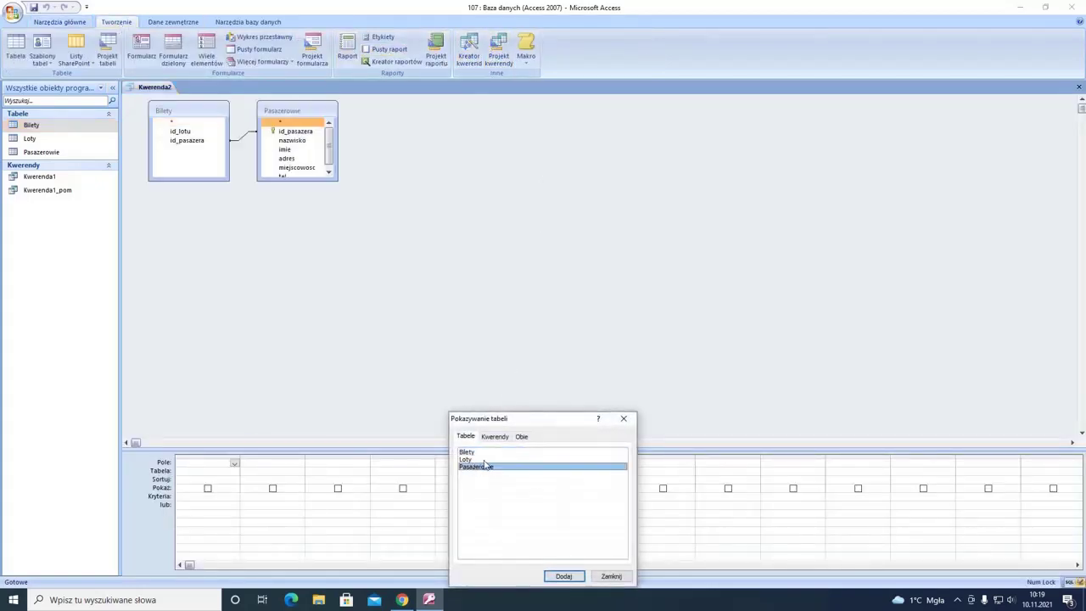
left_click(623, 418)
Step: Add id_pasazera, imie and nazwisko from Pasazerowie and id_lotu from Bilety to the query grid in that order
left_click(295, 131)
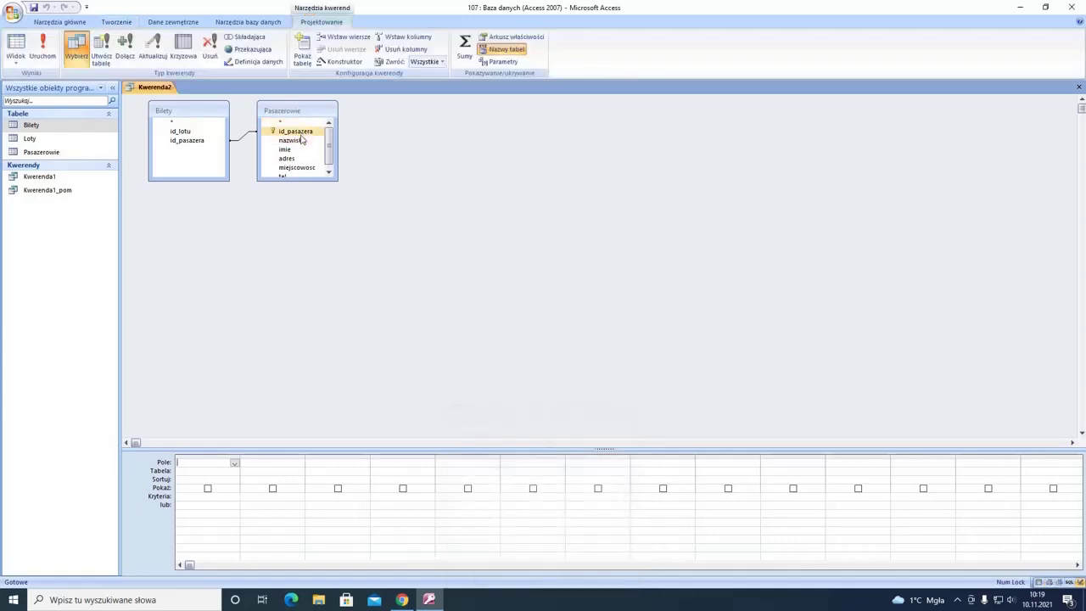
left_click(292, 151)
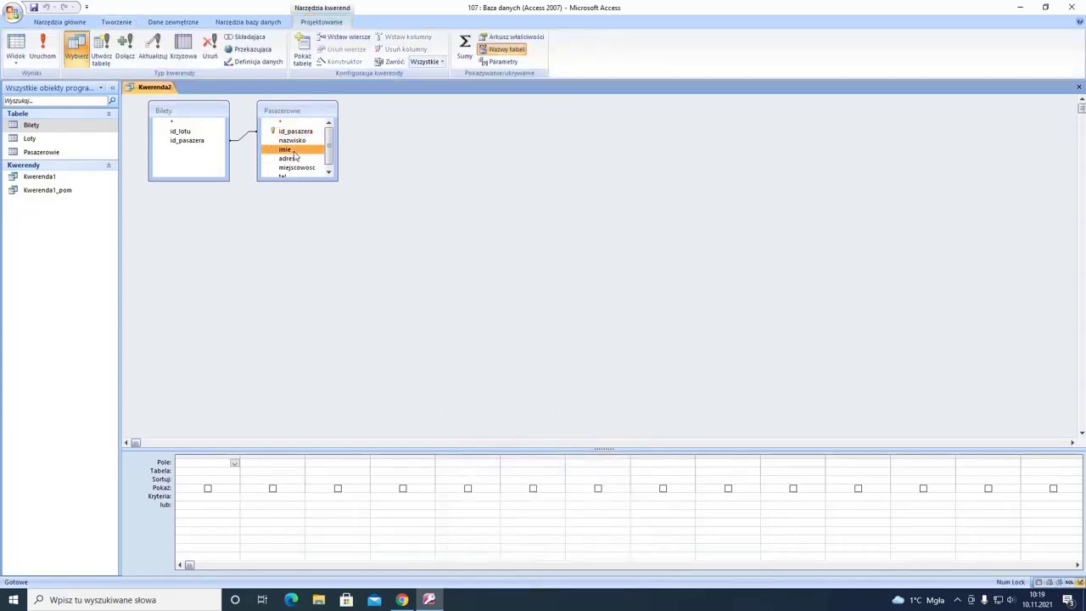
double_click(294, 151)
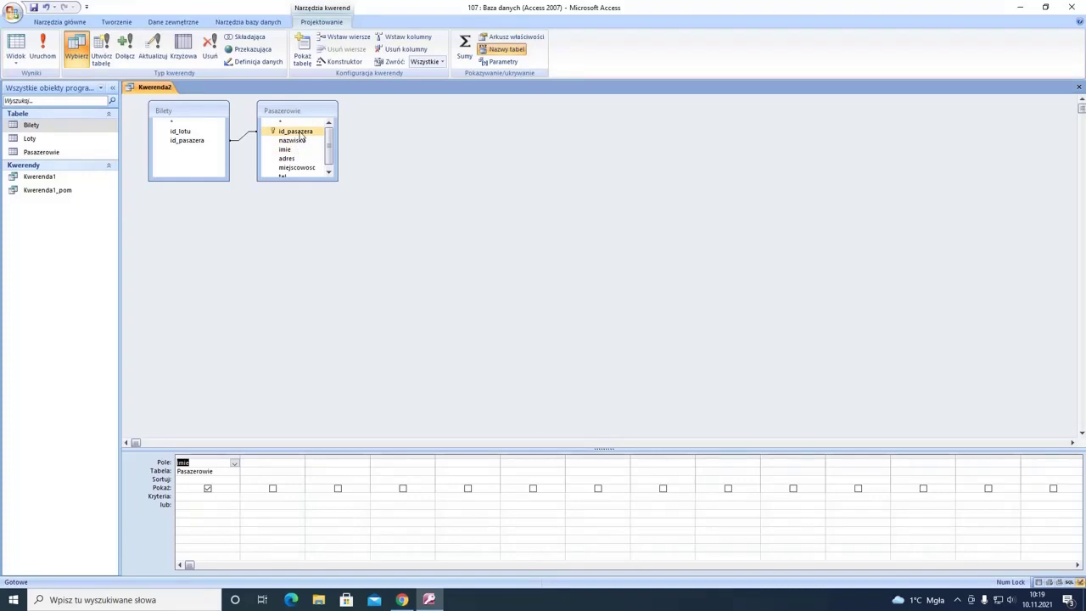
double_click(299, 133)
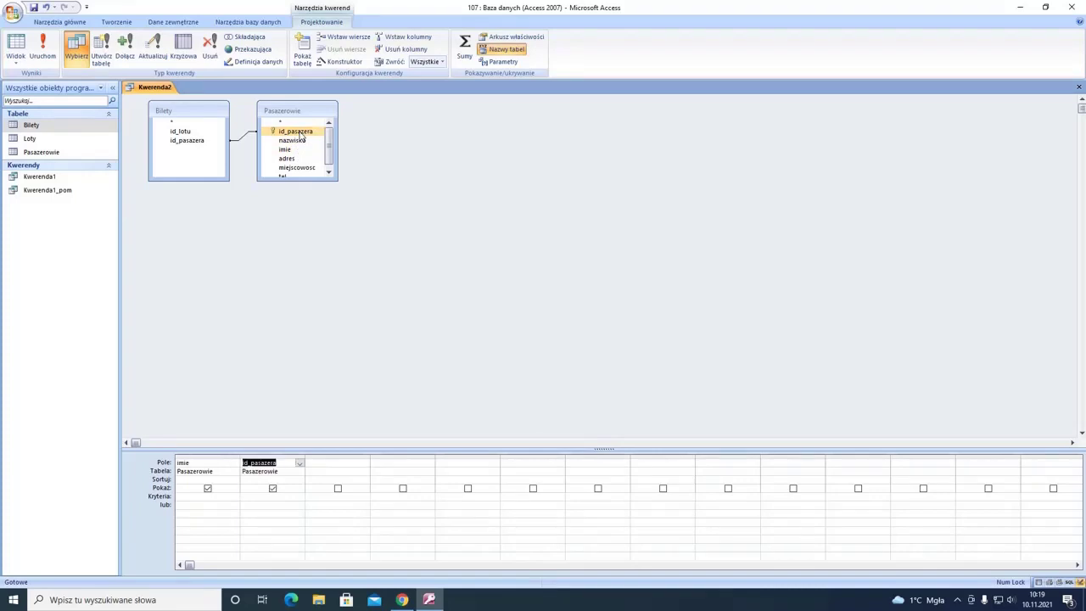
left_click(217, 459)
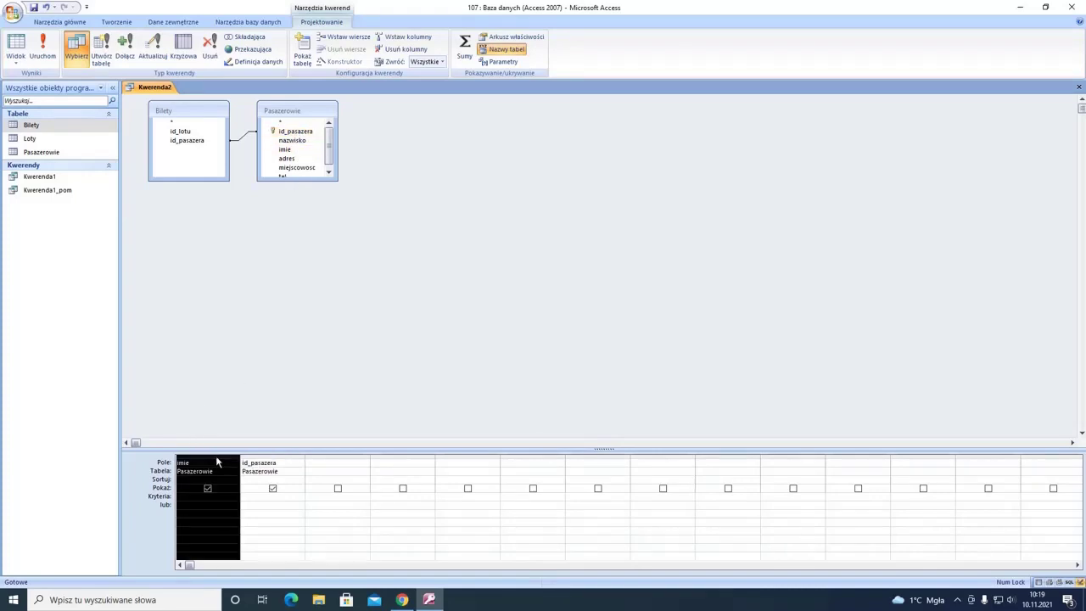
left_click_drag(217, 459, 315, 467)
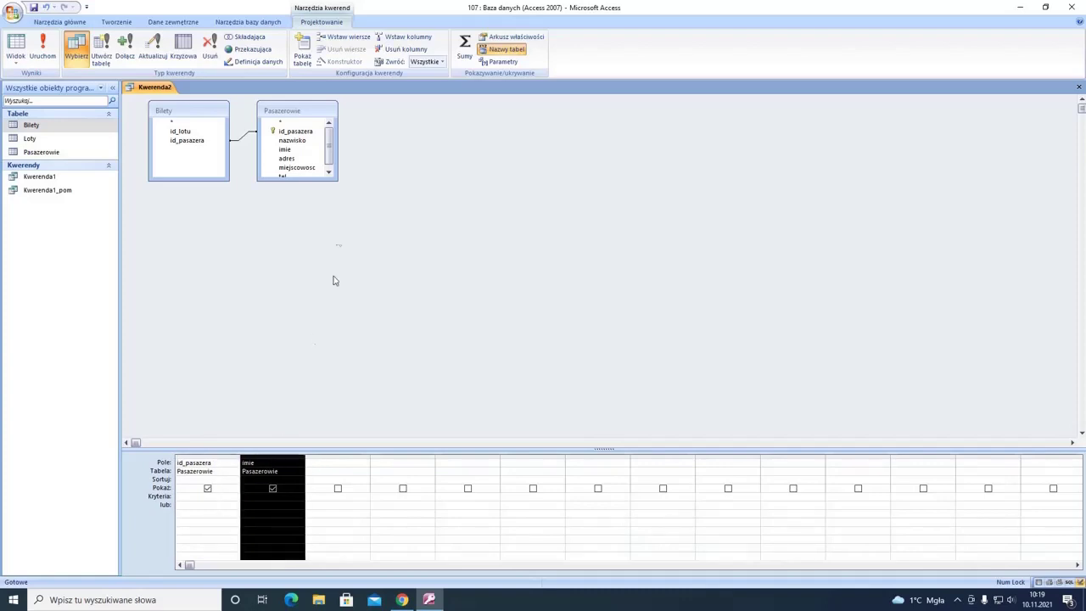
double_click(304, 142)
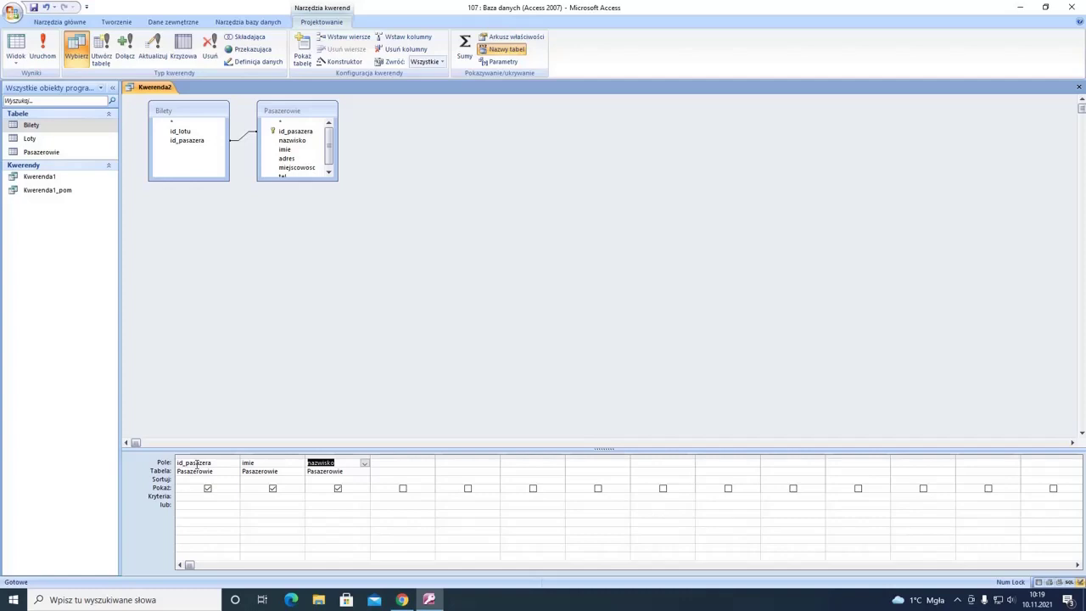
double_click(181, 131)
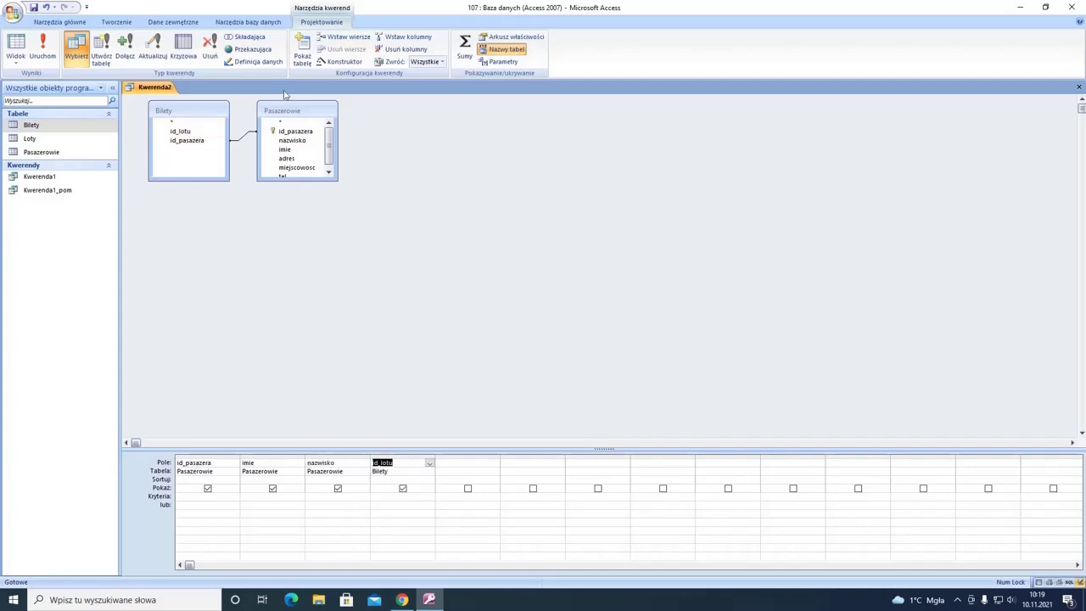
Step: Turn on totals, set id_lotu to Policz to count each passenger's tickets, and run the query
left_click(464, 49)
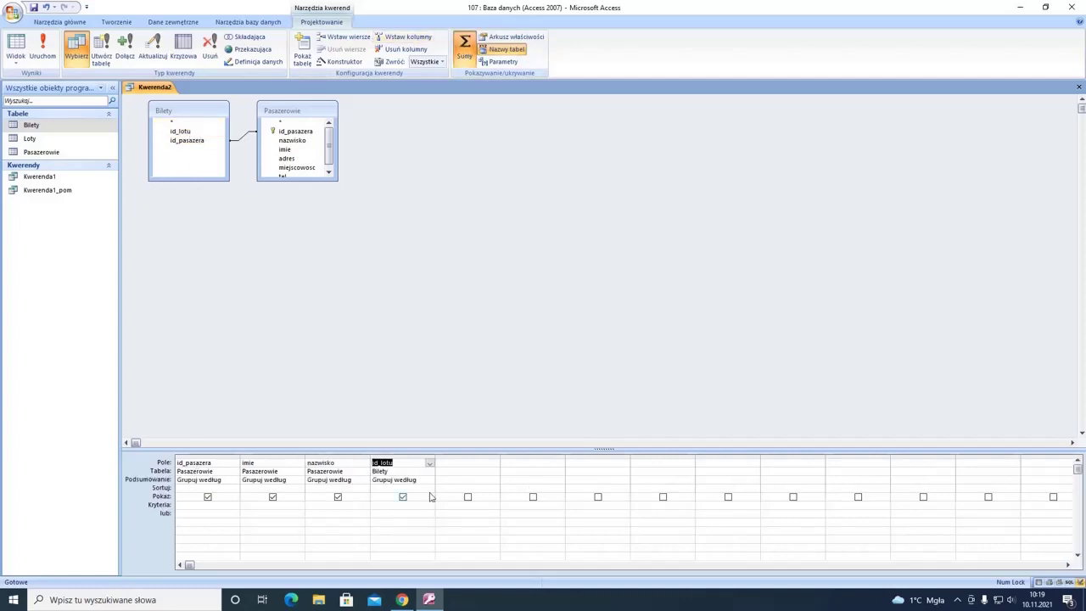
left_click(429, 480)
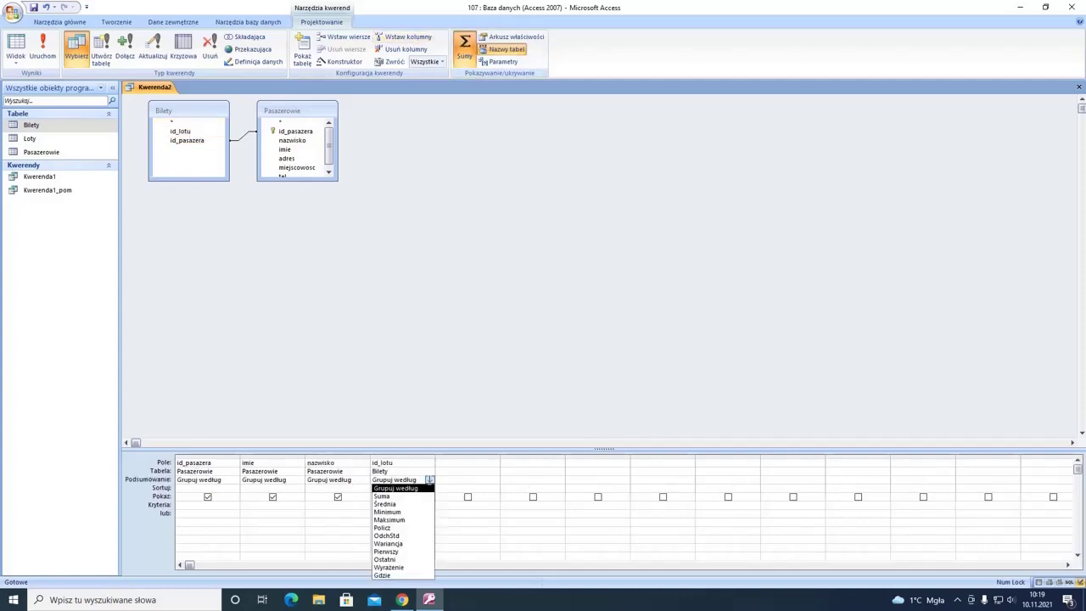
left_click(397, 527)
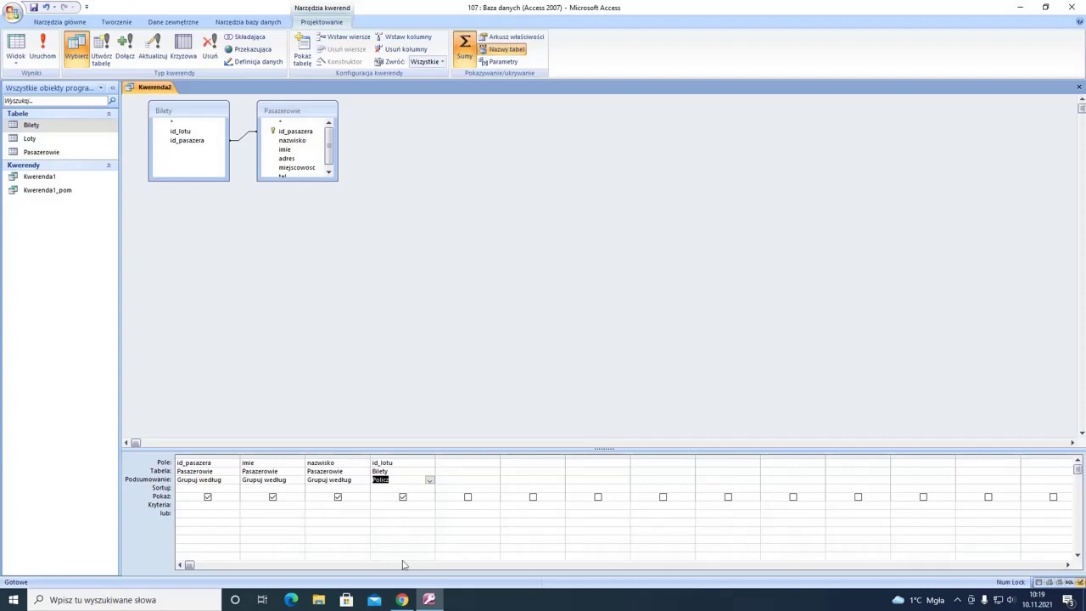
left_click(43, 52)
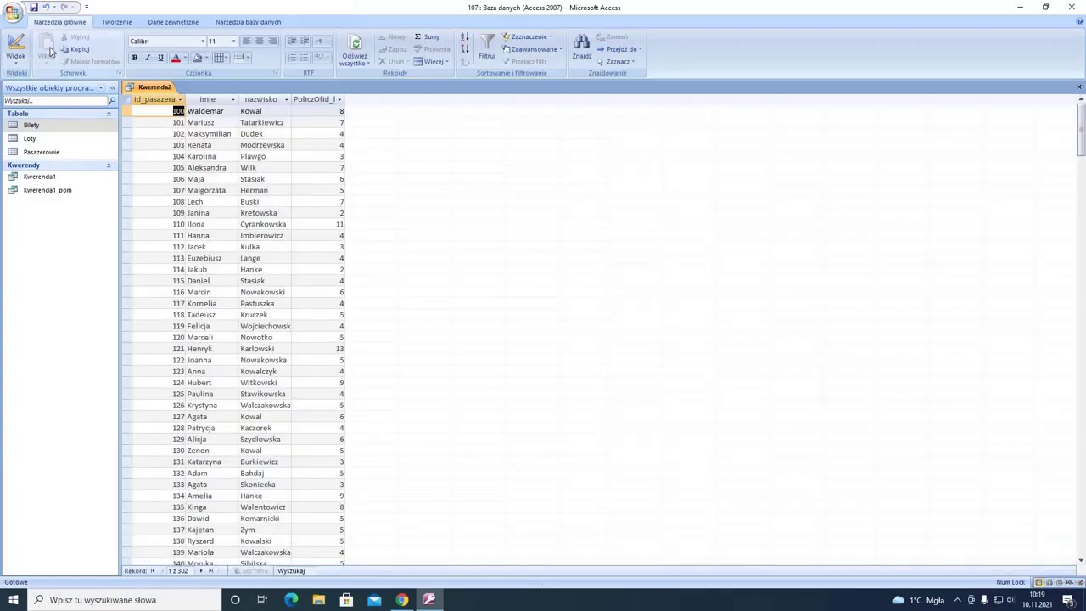
Step: Return to the query design, set the criterion >15 on the id_lotu count, and run the query
left_click(29, 56)
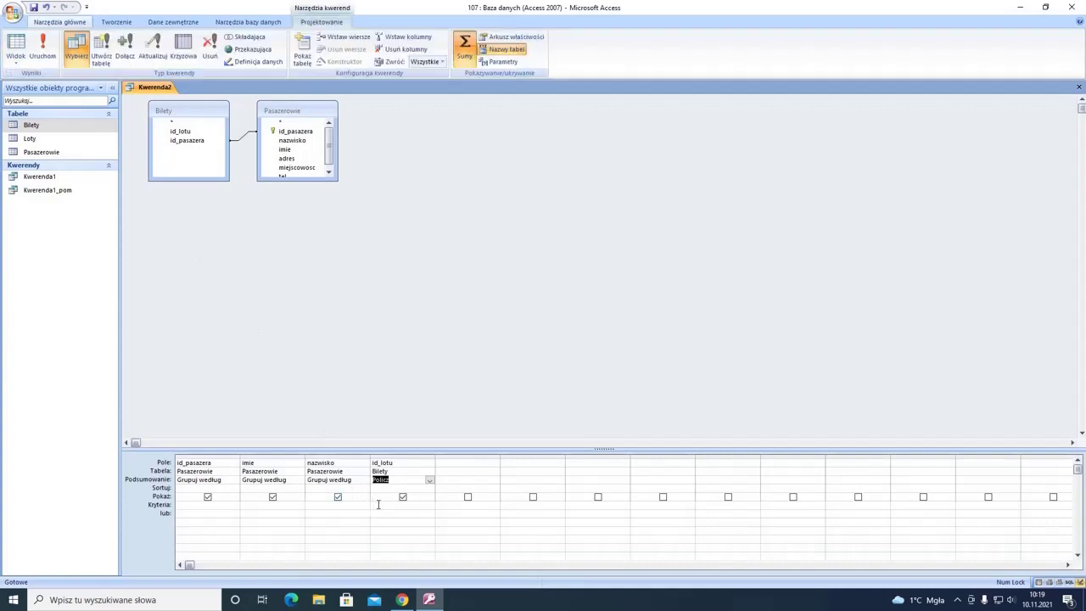
left_click(402, 496)
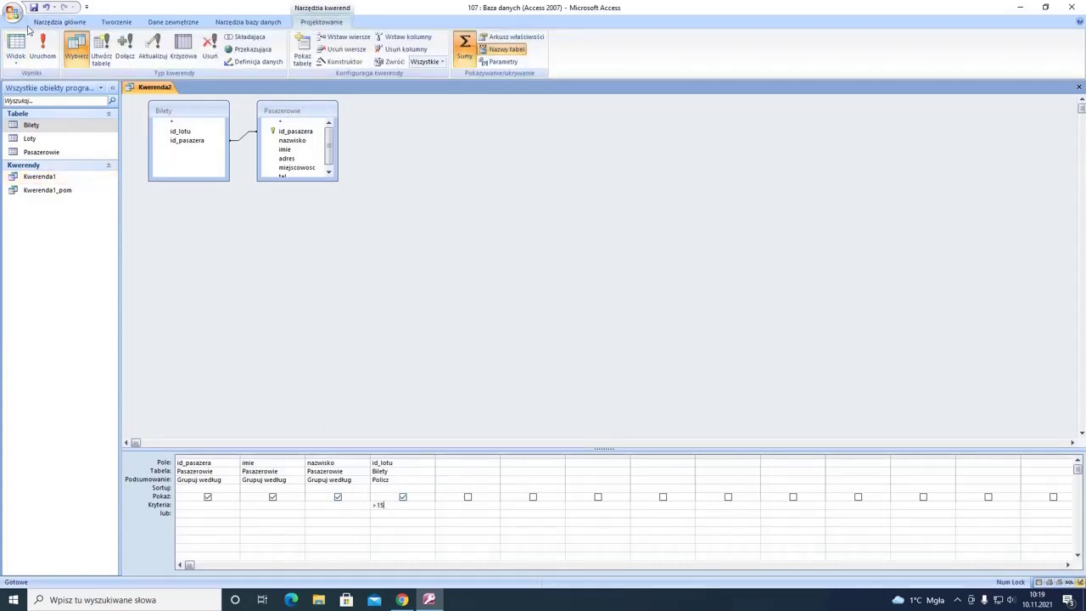
left_click(42, 50)
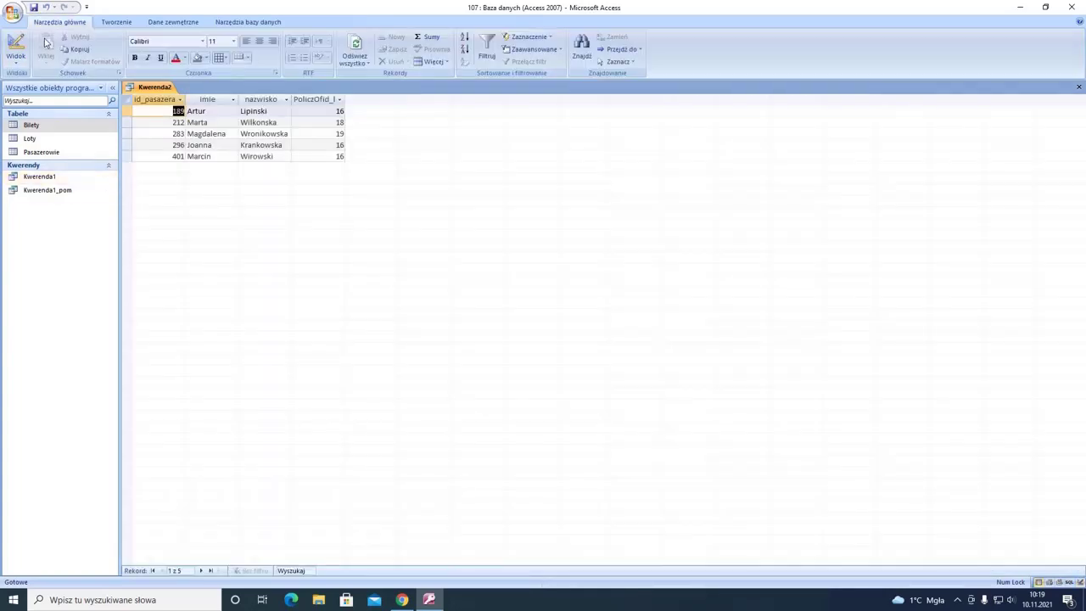
Step: Save the passenger ticket query as Kwerenda2 and close it
right_click(165, 87)
left_click(190, 91)
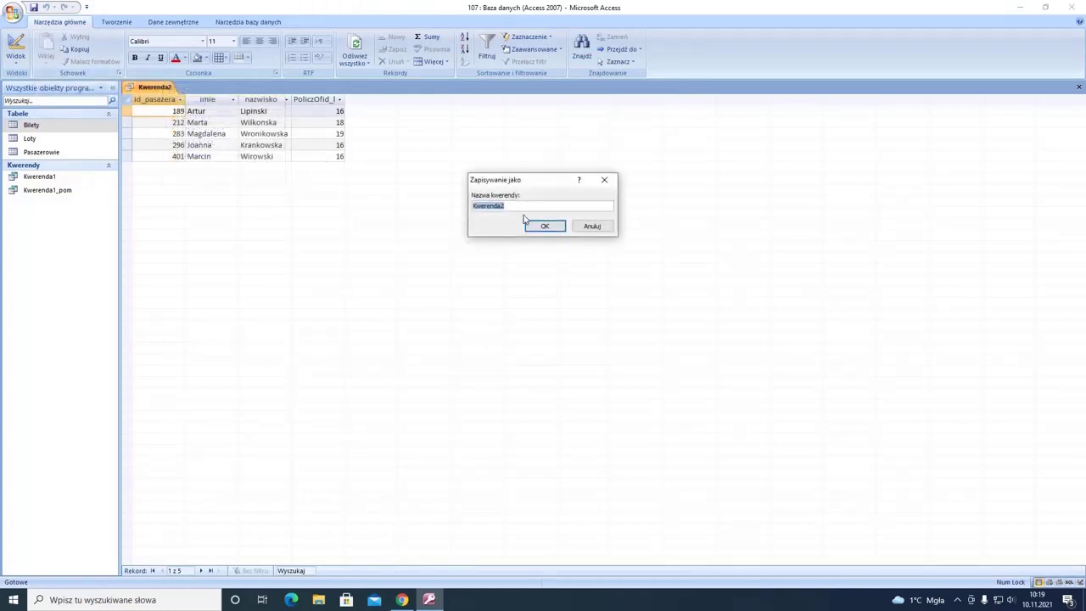
left_click(543, 226)
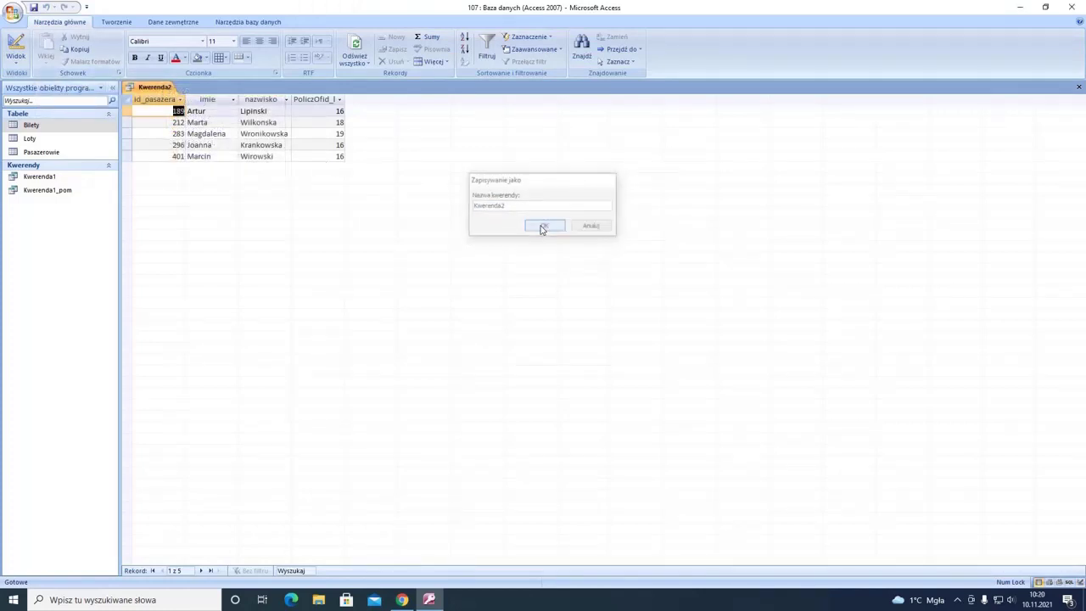
right_click(158, 87)
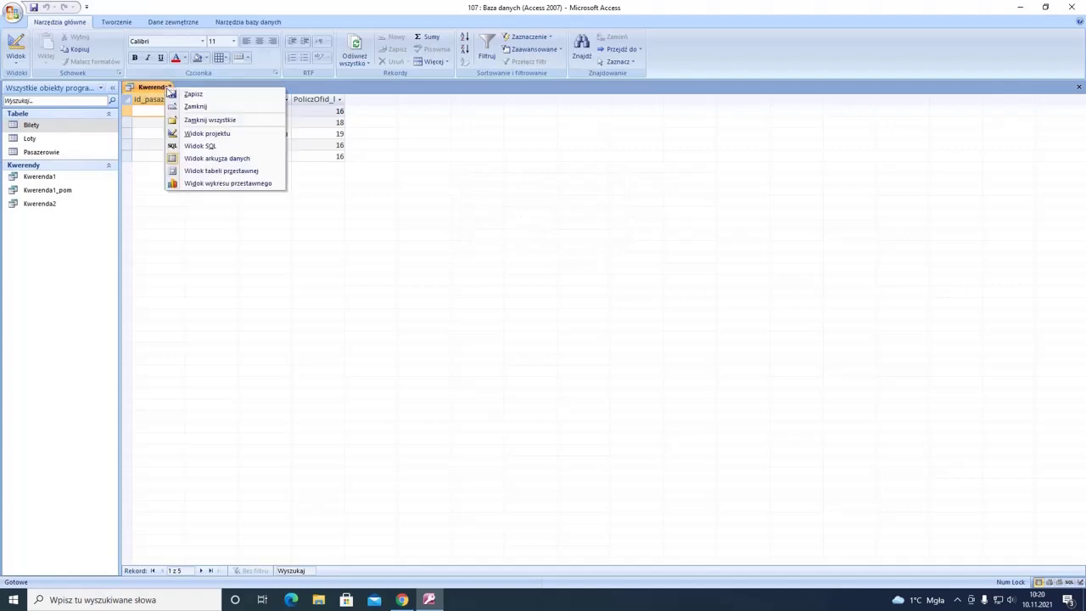
left_click(187, 108)
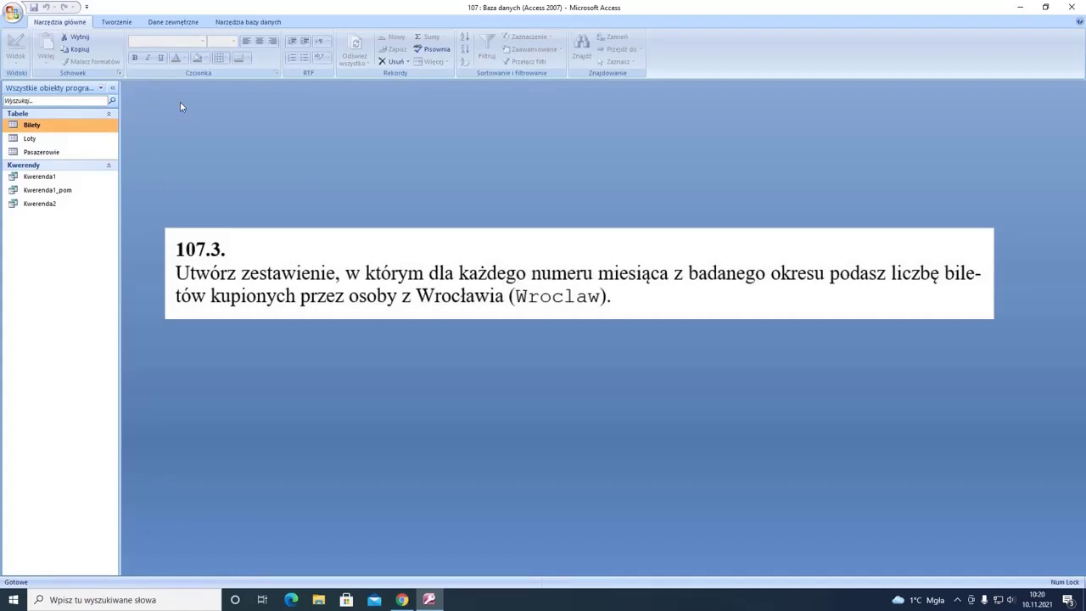
Step: Create a new query design with the Bilety, Loty and Pasazerowie tables and add miejscowosc from Pasazerowie to the grid
left_click(115, 22)
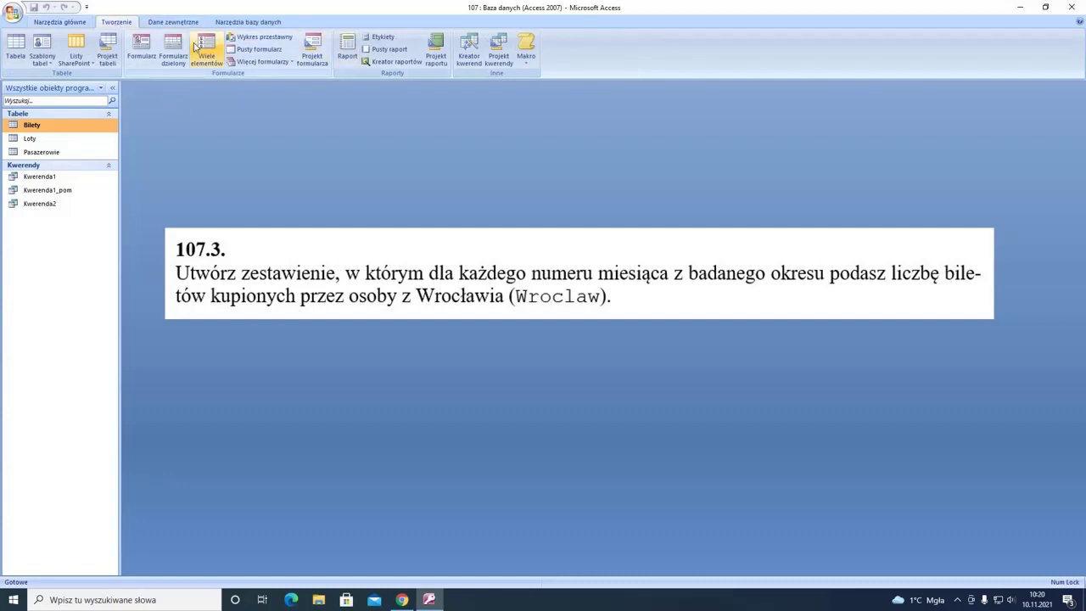
left_click(499, 49)
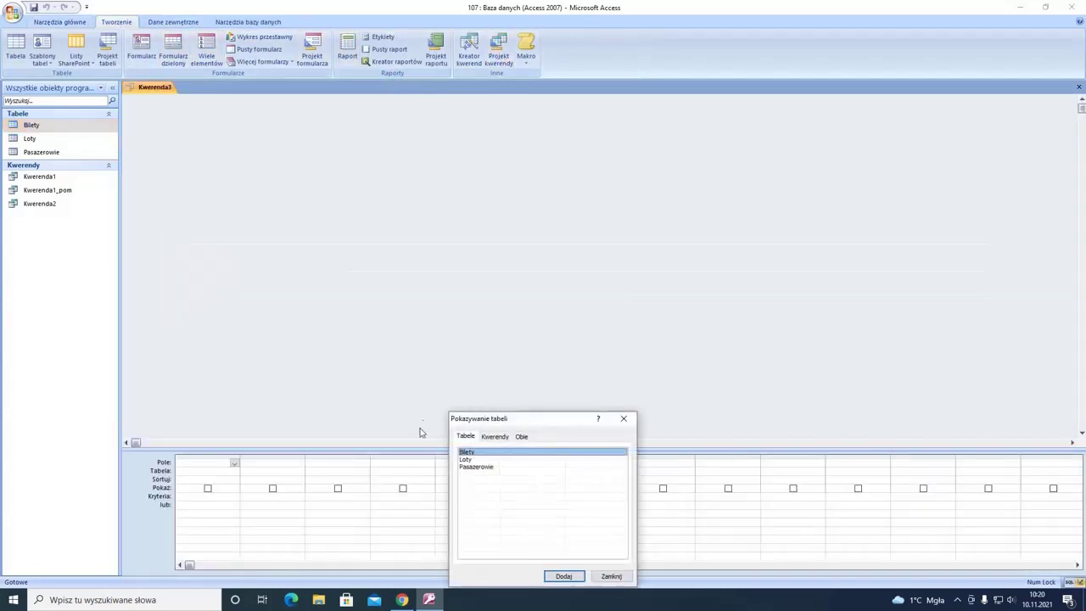
double_click(477, 454)
double_click(475, 461)
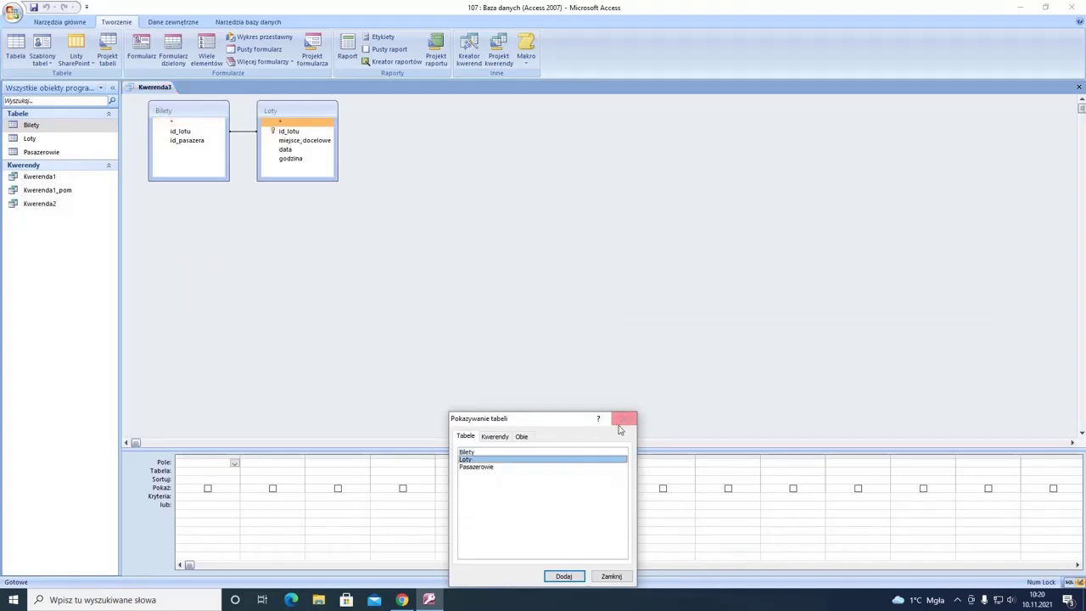
double_click(488, 467)
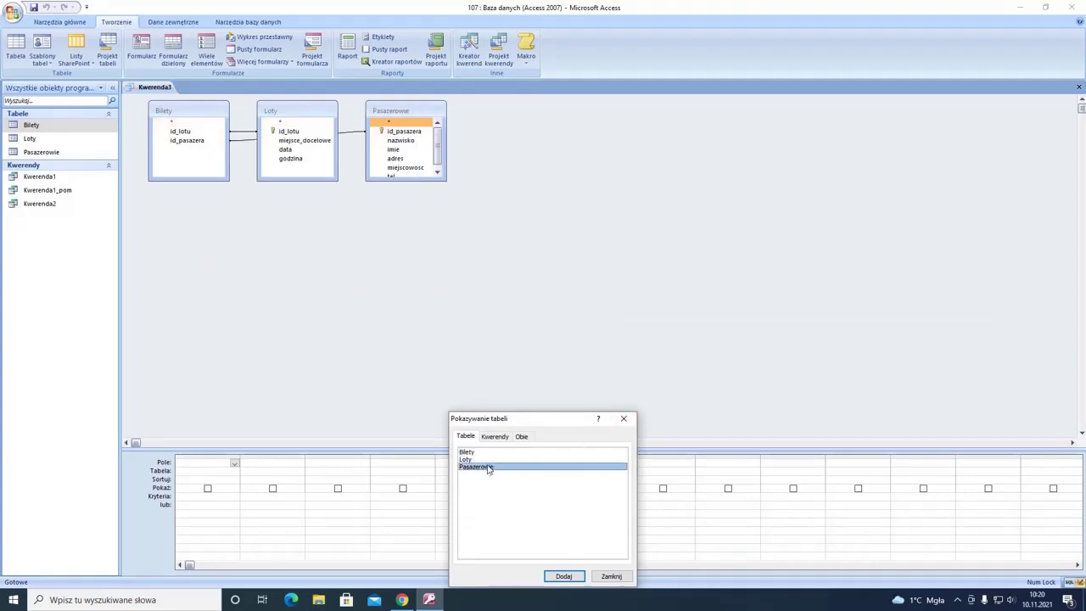
left_click(622, 422)
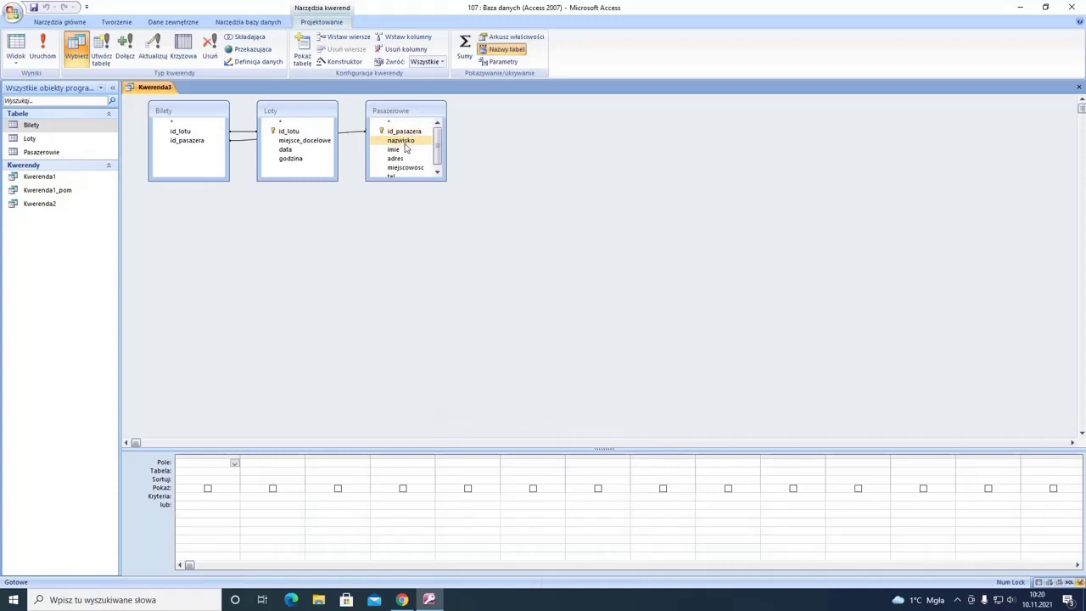
double_click(394, 168)
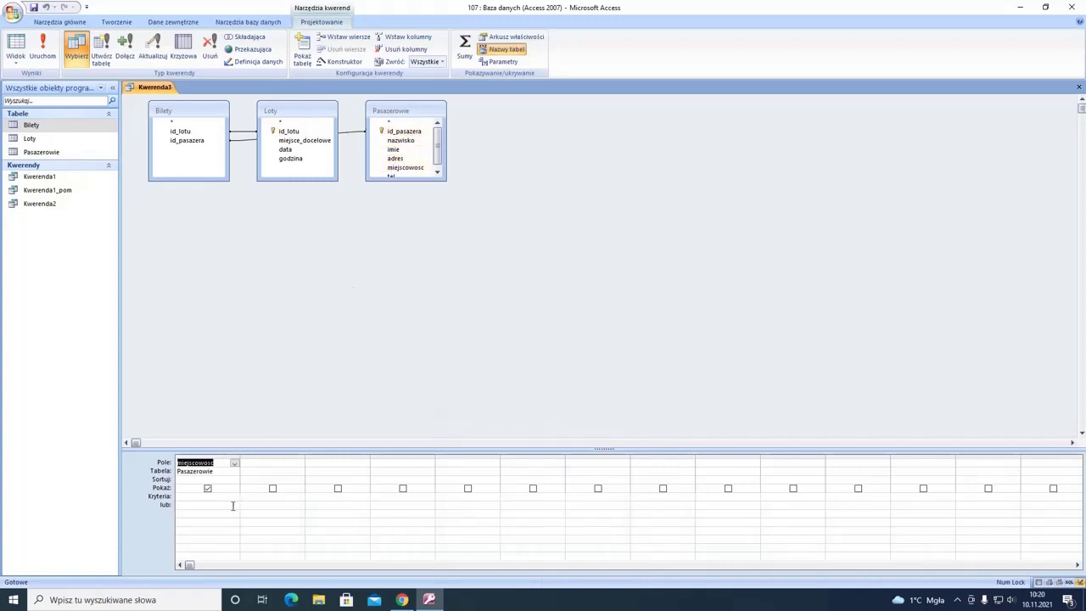
Step: Run the query and filter the miejscowosc column to show only Wroclaw
left_click(41, 49)
left_click(180, 101)
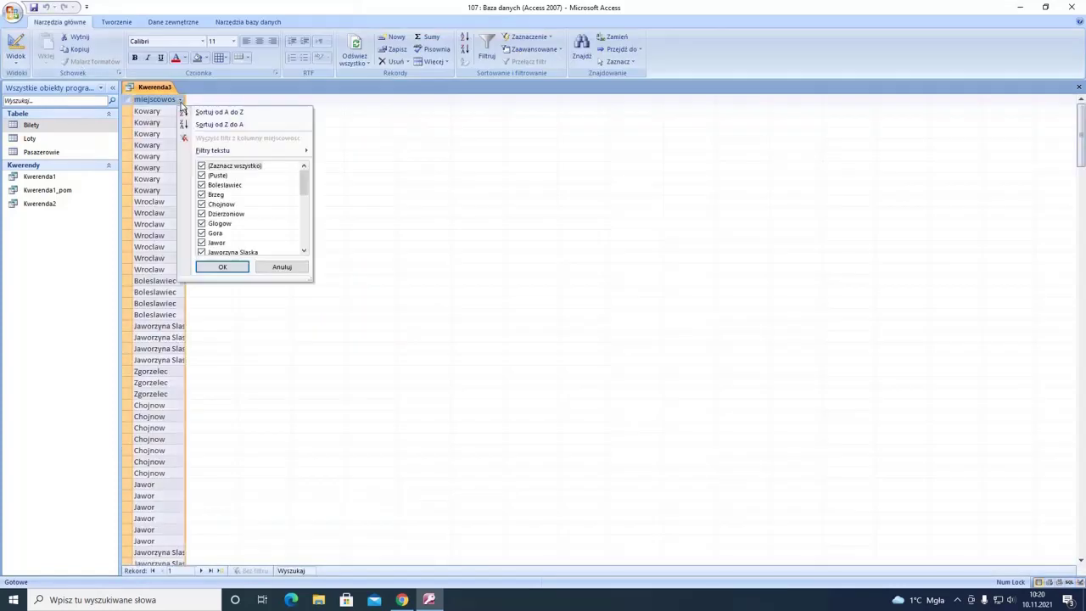
left_click_drag(303, 187, 286, 254)
left_click(204, 166)
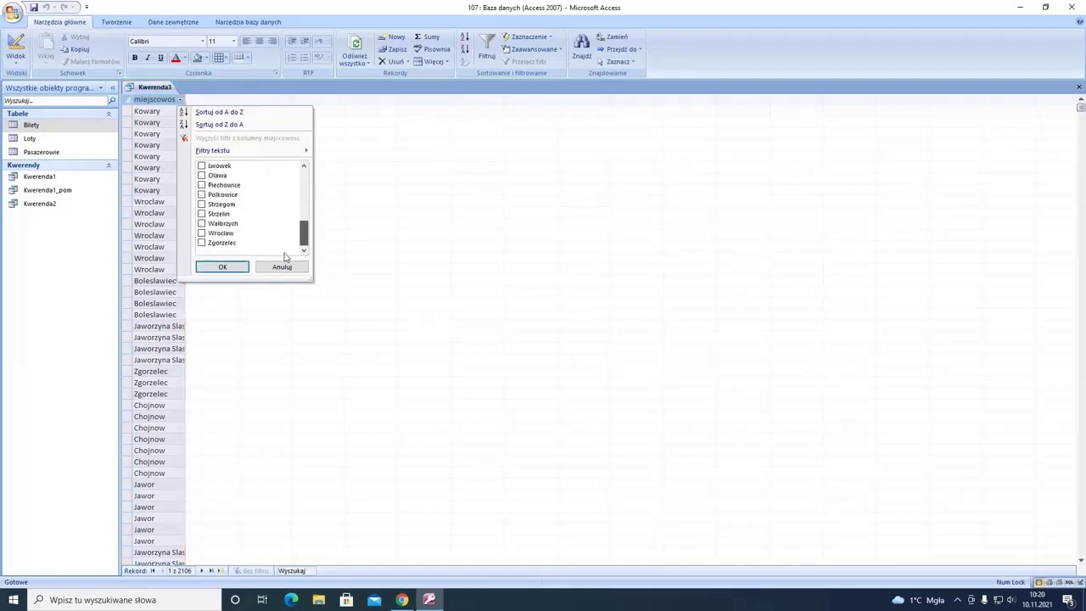
left_click(202, 233)
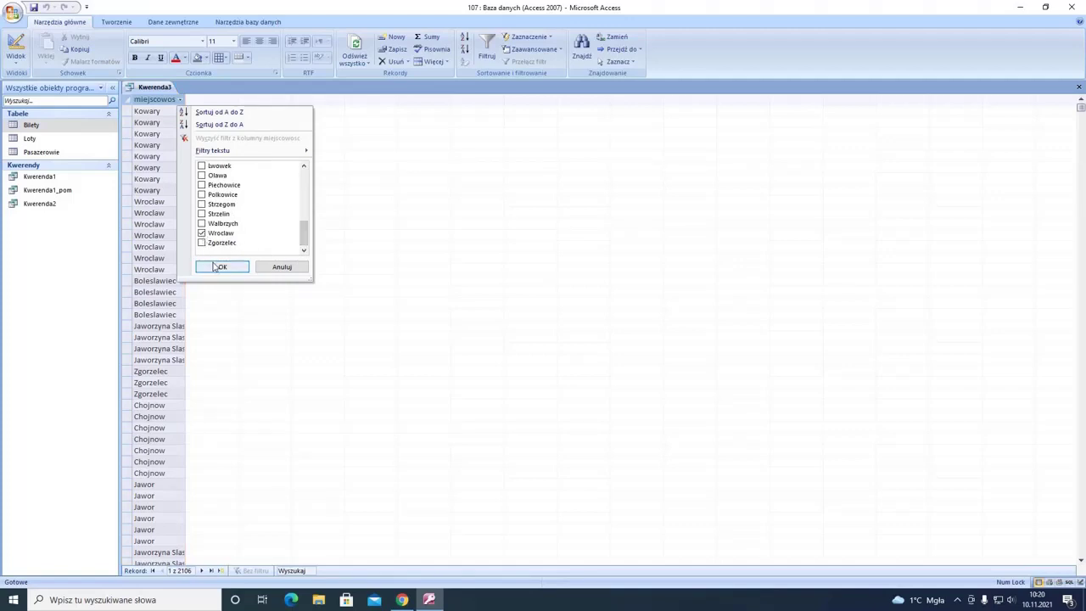
left_click(214, 264)
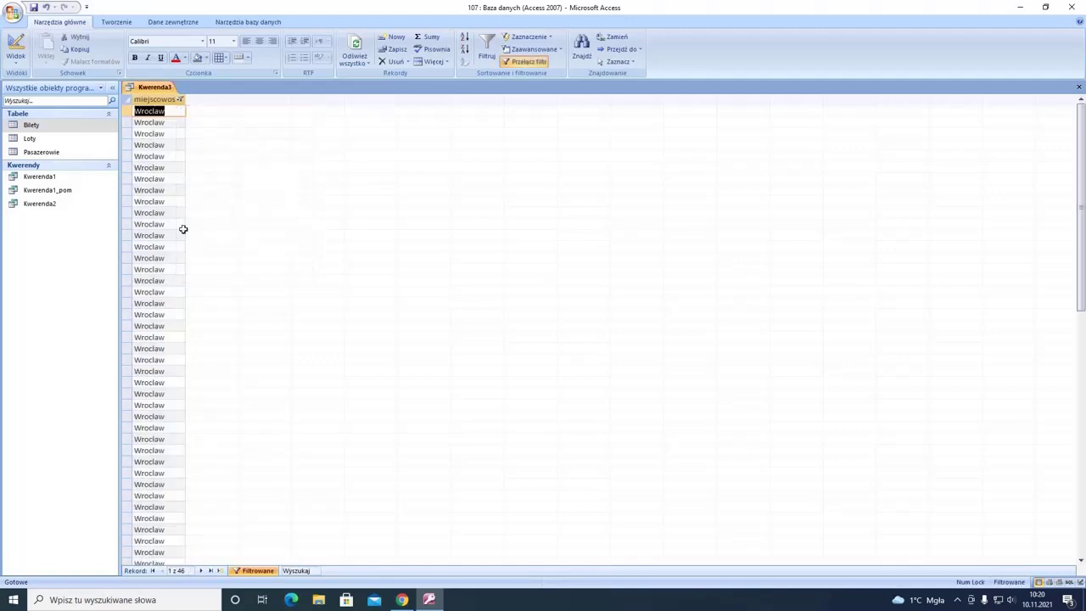
Step: Copy the Wroclaw value from the results and set it as the miejscowosc criterion in the query design
right_click(155, 112)
left_click(170, 132)
left_click(15, 44)
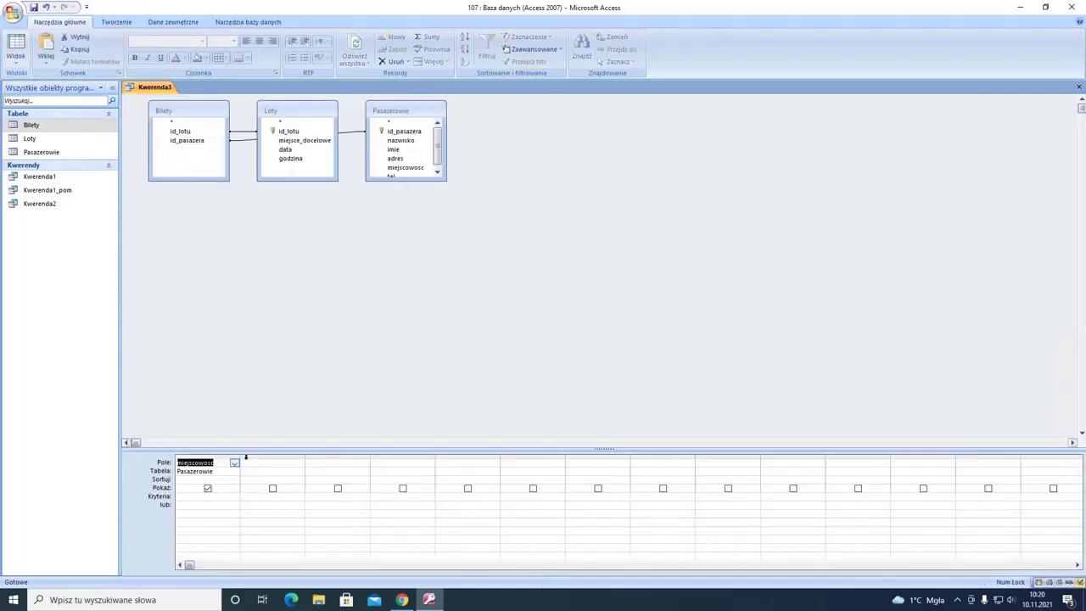
left_click(213, 497)
type("Wroclaw")
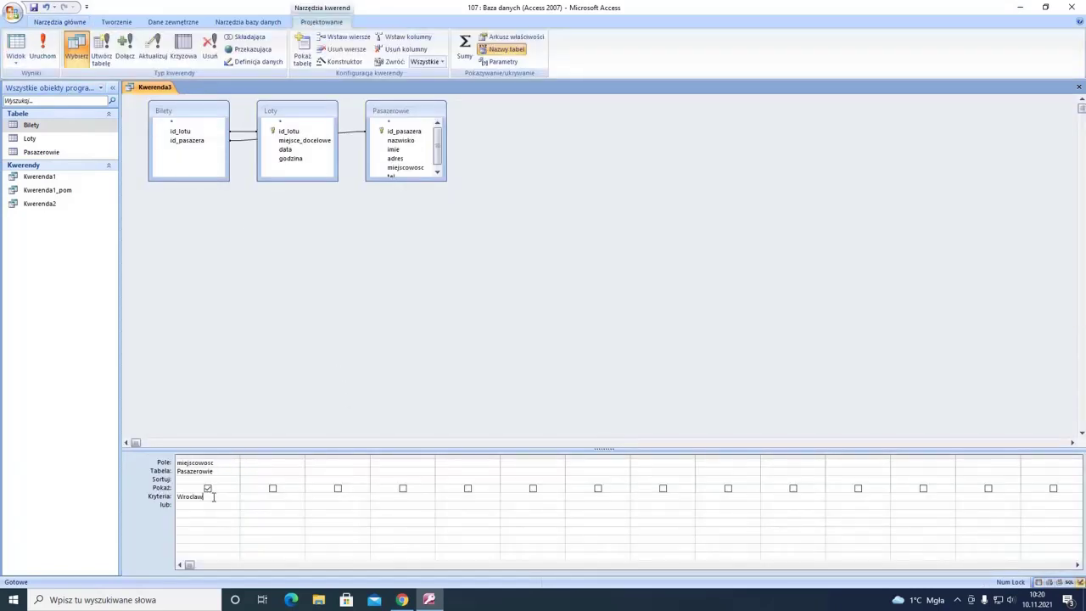
Step: Add a calculated column Mc: Month(data) beside miejscowosc and run the query
left_click(260, 462)
left_click(293, 149)
double_click(293, 149)
type("Month(data")
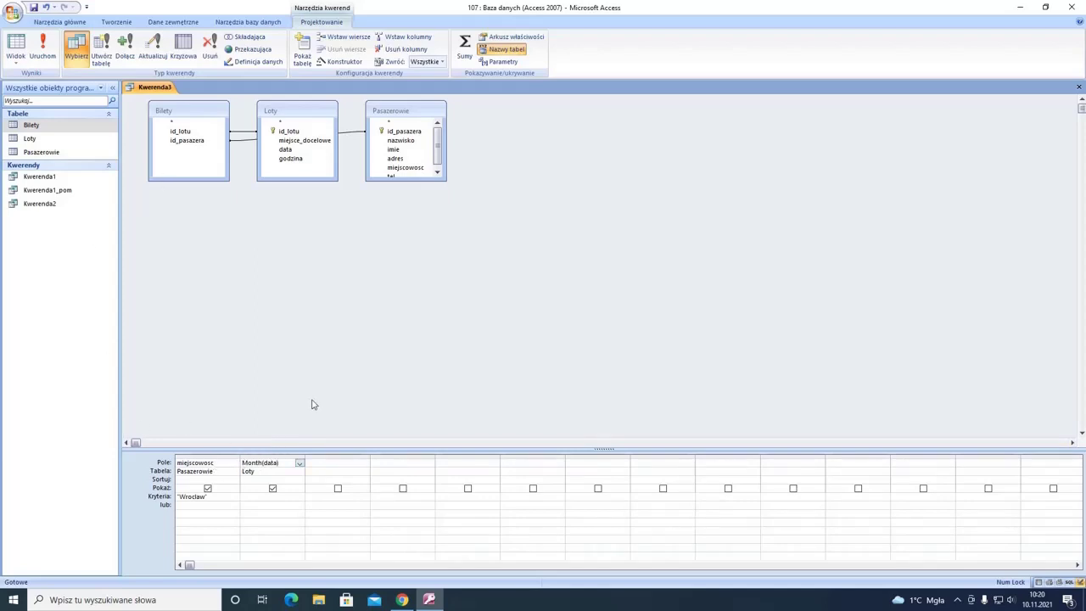
type("Mc")
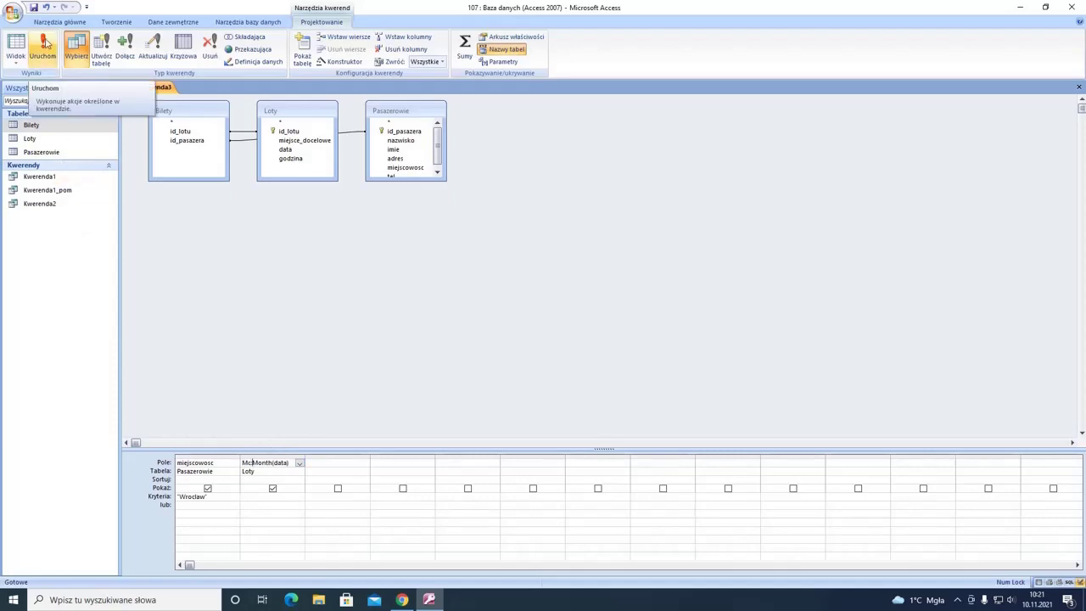
left_click(45, 44)
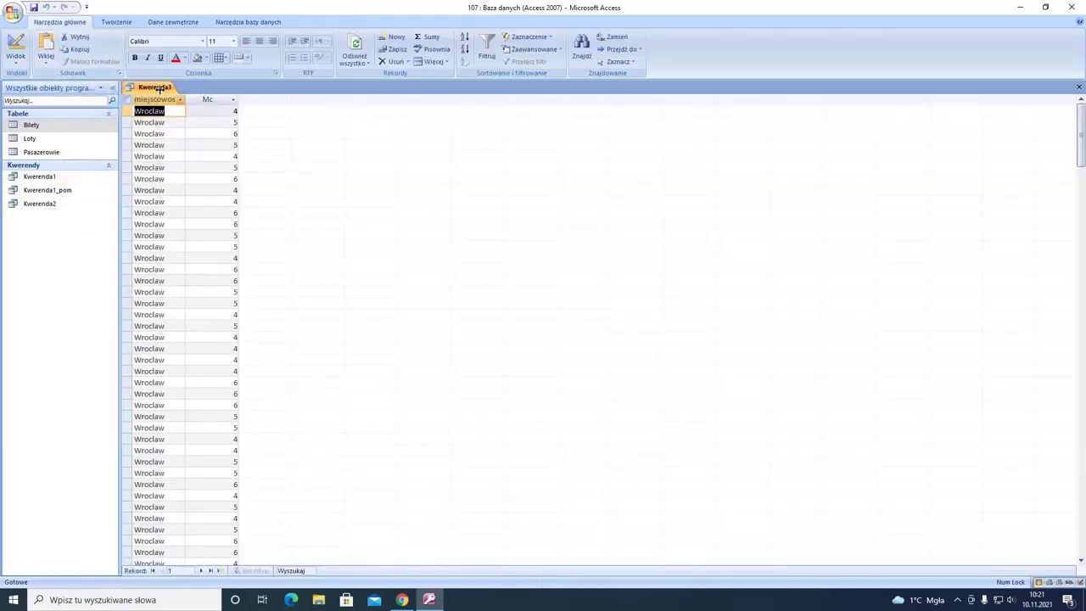
Step: Return to the query design, hide miejscowosc from the results, turn on totals and set its total to Gdzie
left_click(15, 44)
left_click(207, 488)
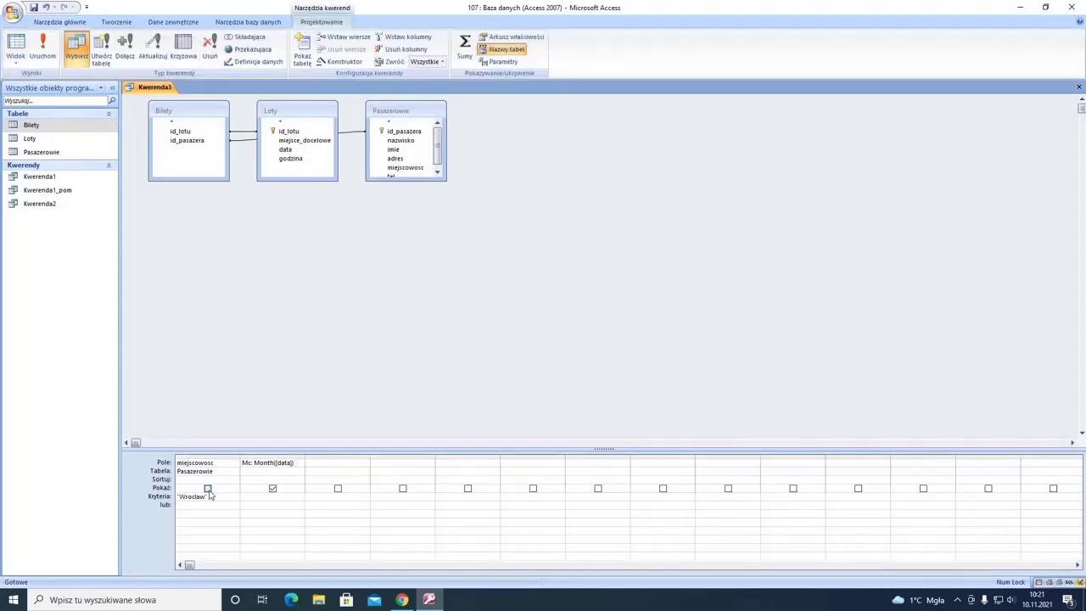
left_click(464, 47)
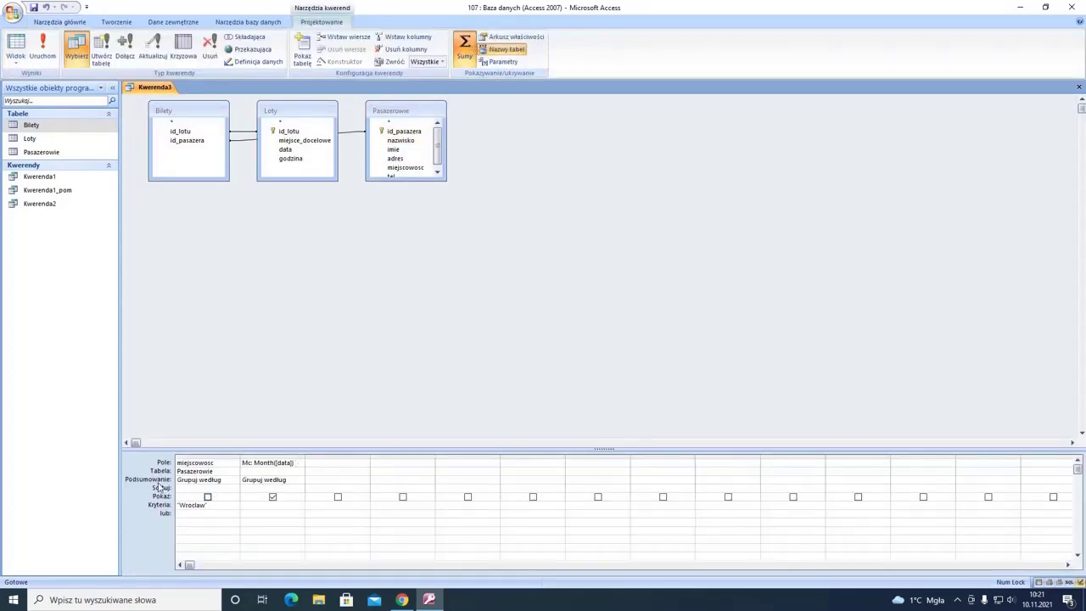
left_click(235, 480)
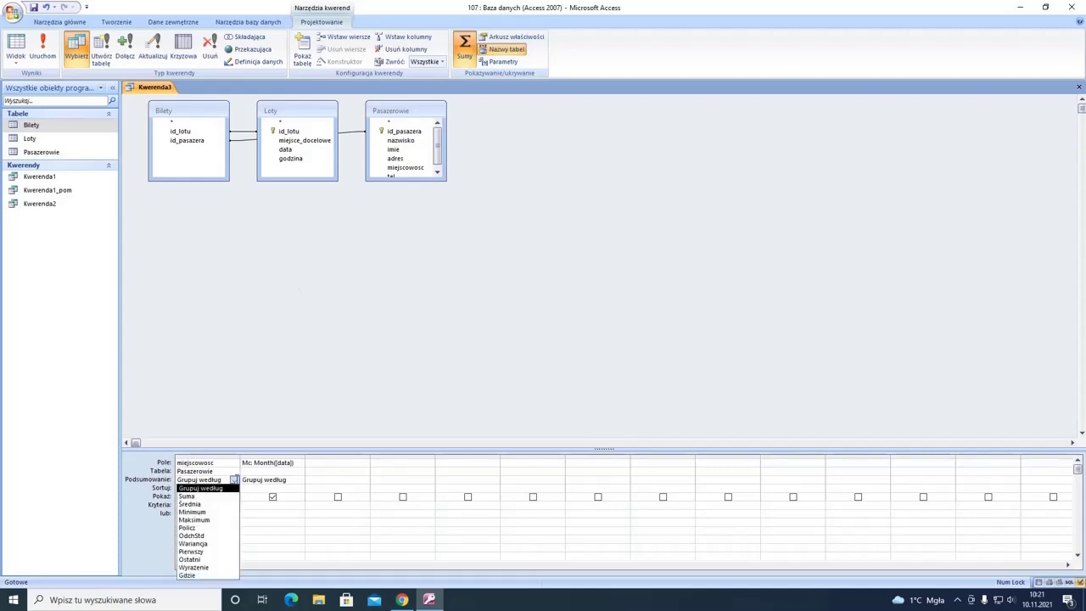
left_click(199, 576)
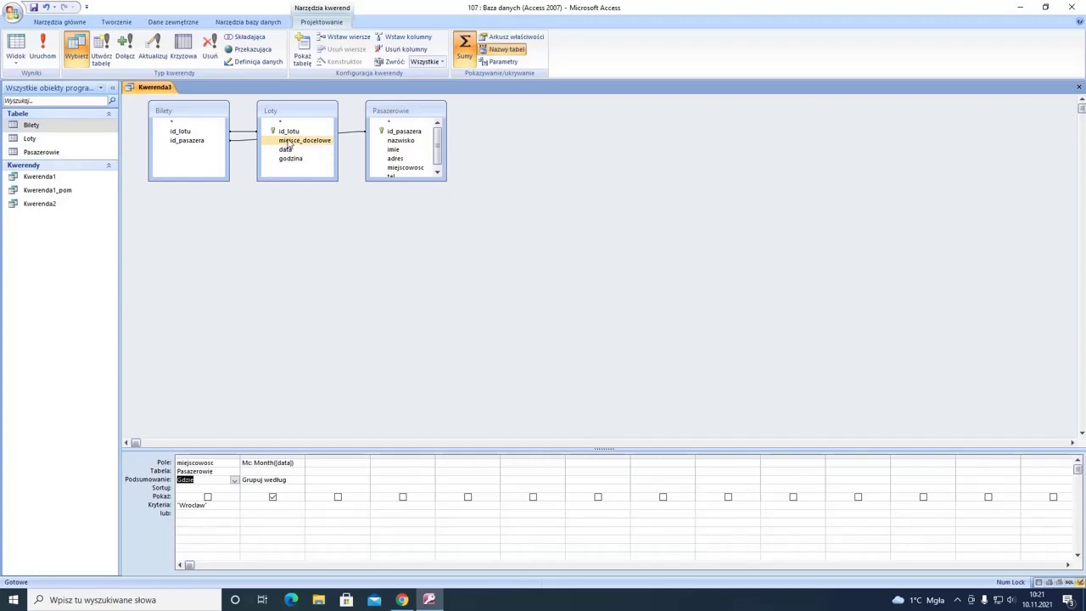
Step: Add id_lotu from Bilety with its total set to Policz to count tickets per month, and run the query
double_click(180, 132)
left_click(365, 479)
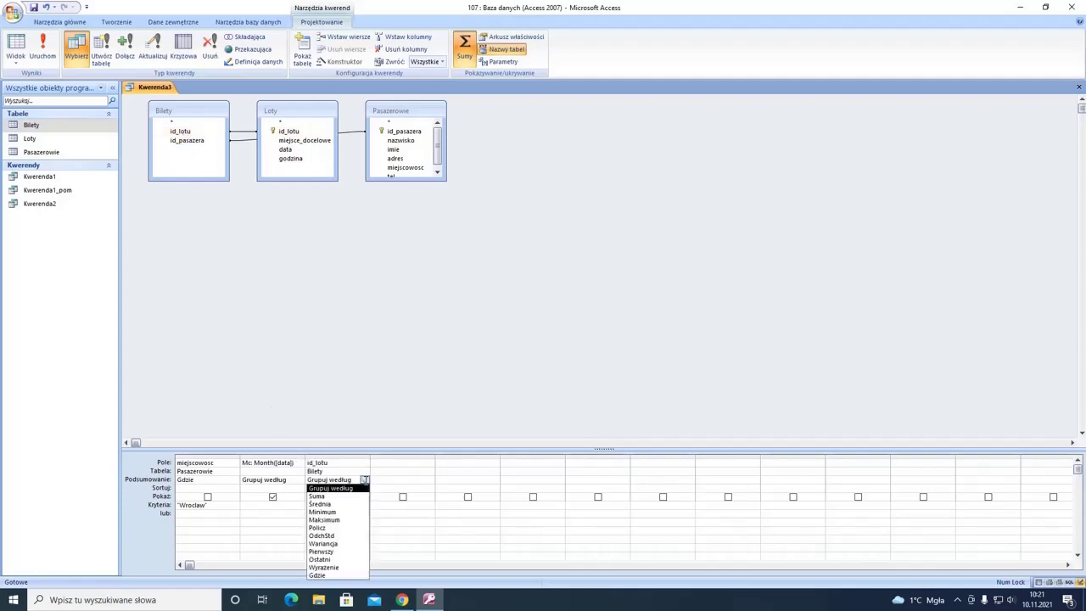
left_click(345, 529)
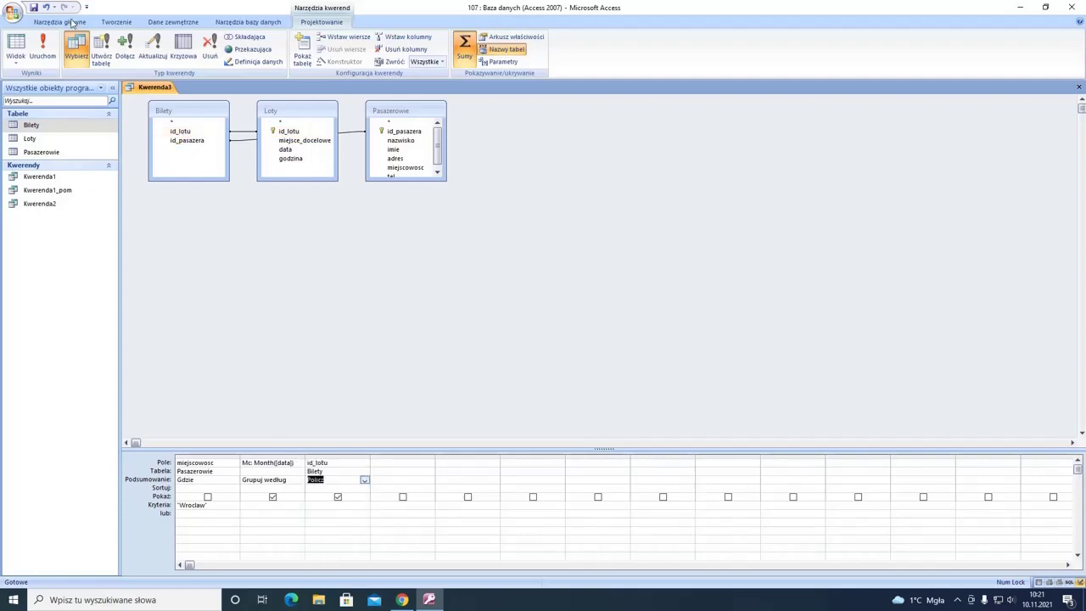
left_click(45, 48)
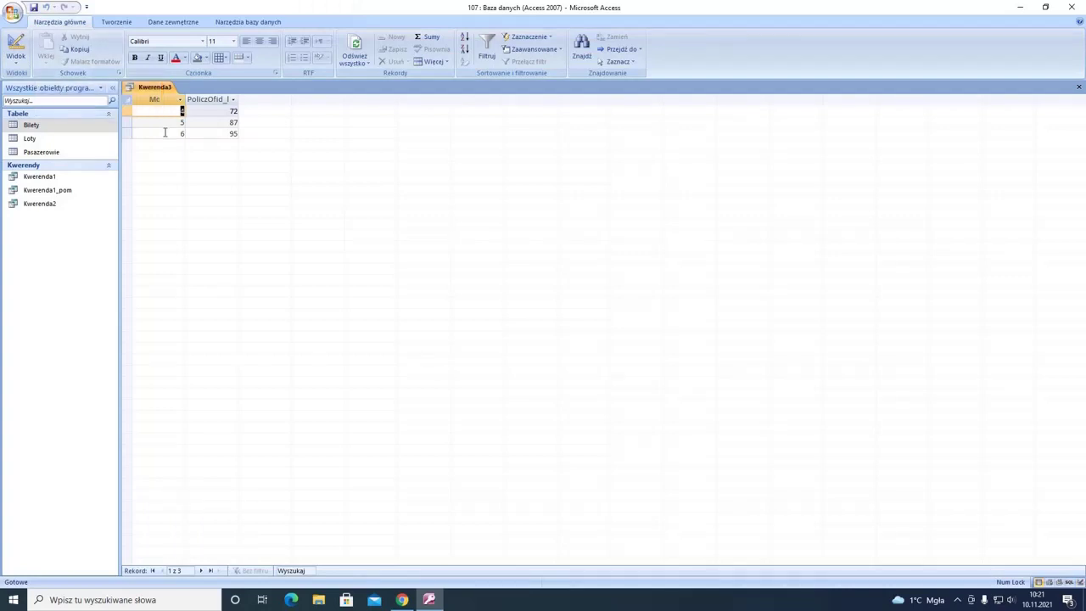
Step: Save the monthly ticket query as Kwerenda3 and close it
right_click(154, 89)
left_click(161, 95)
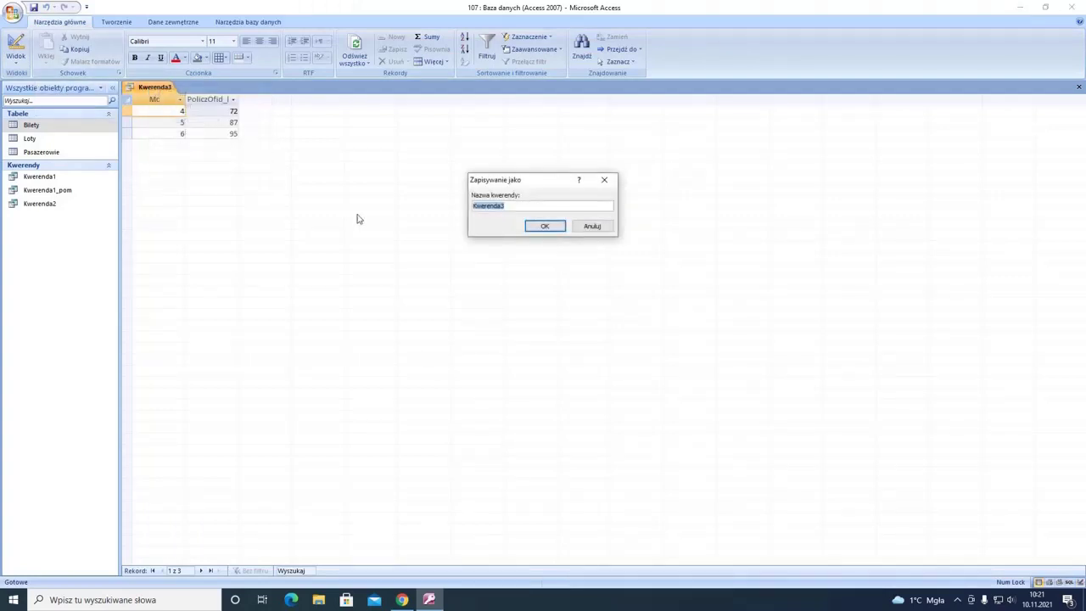
left_click(548, 226)
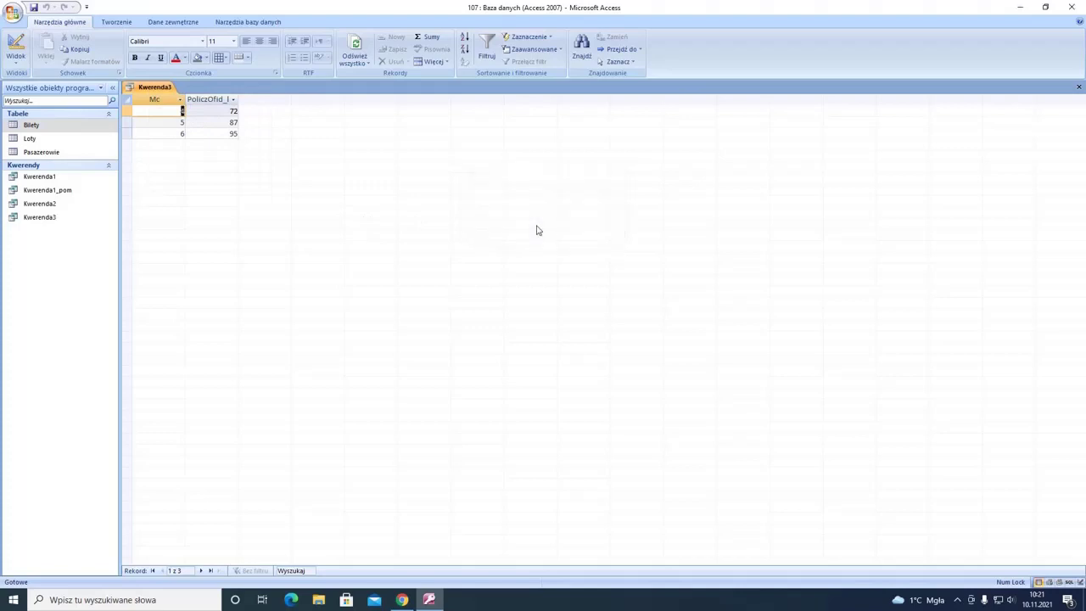
right_click(171, 89)
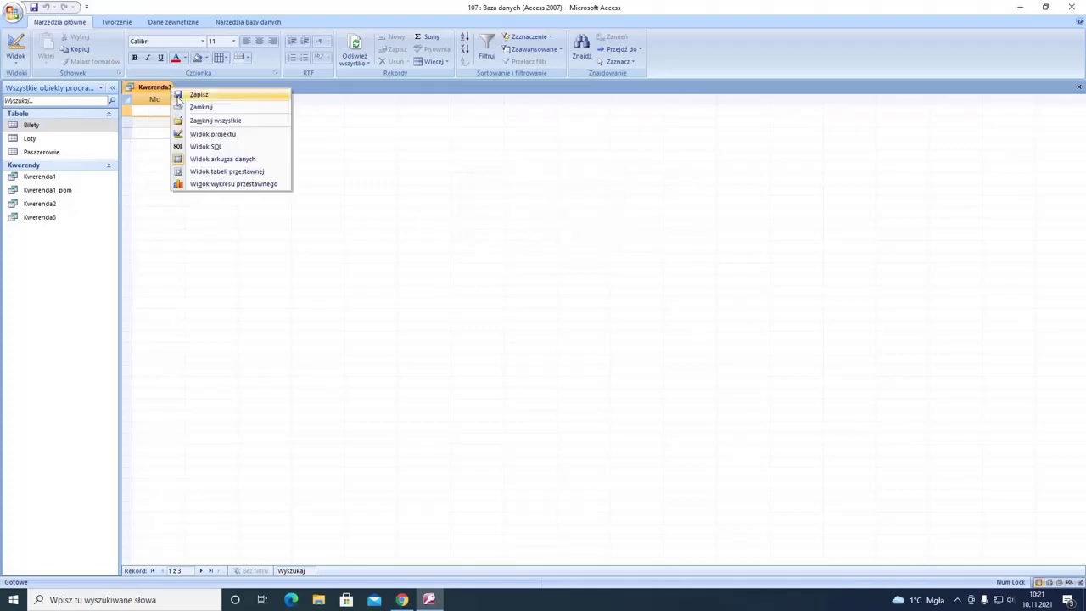
left_click(195, 108)
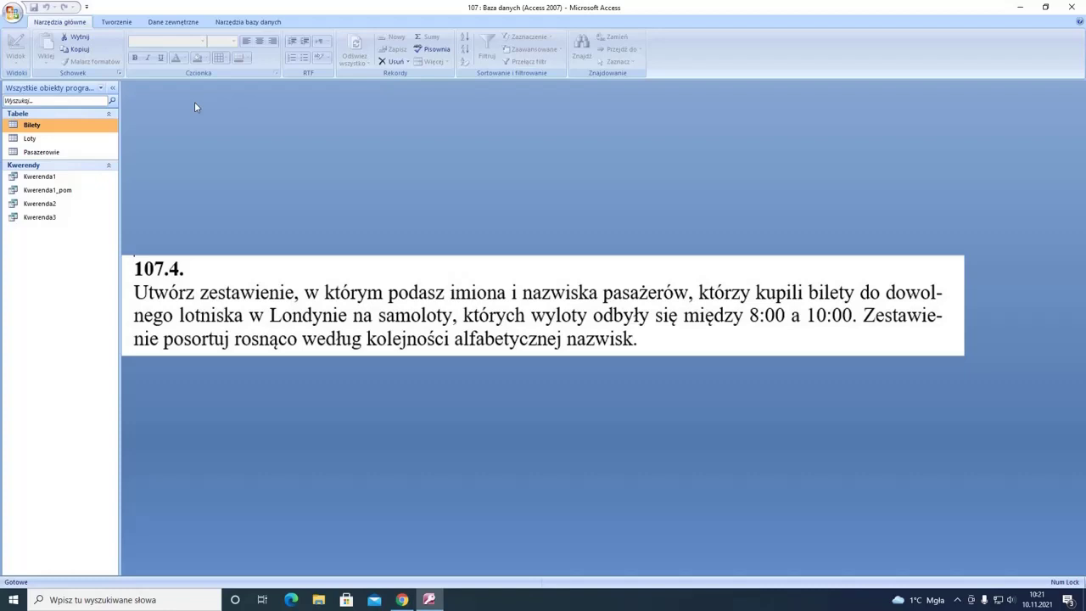
Step: Create a new query design with the Pasazerowie, Bilety and Loty tables in that order
left_click(125, 22)
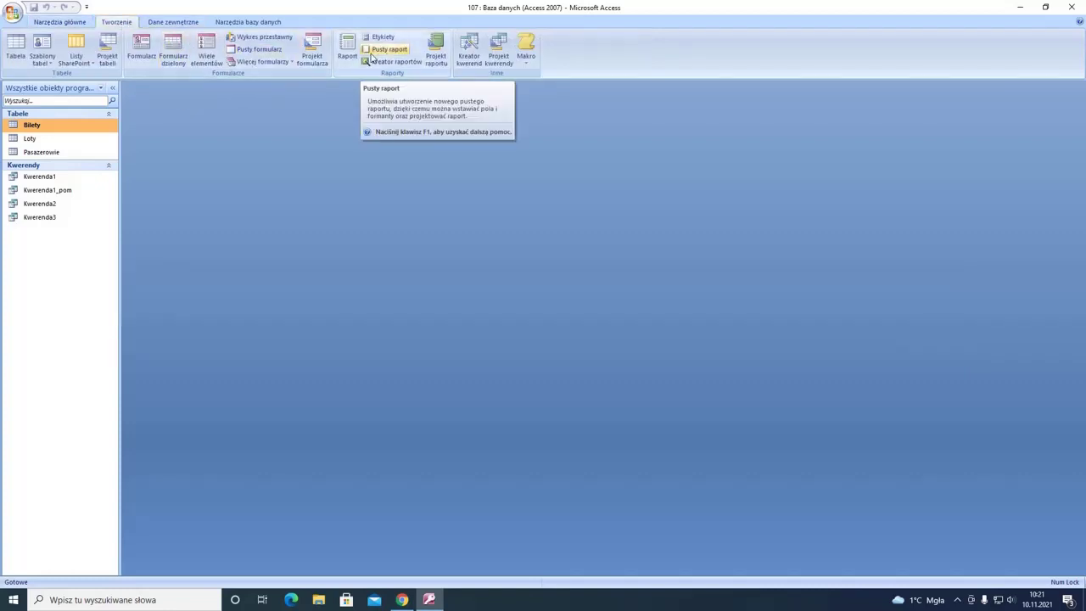
left_click(498, 51)
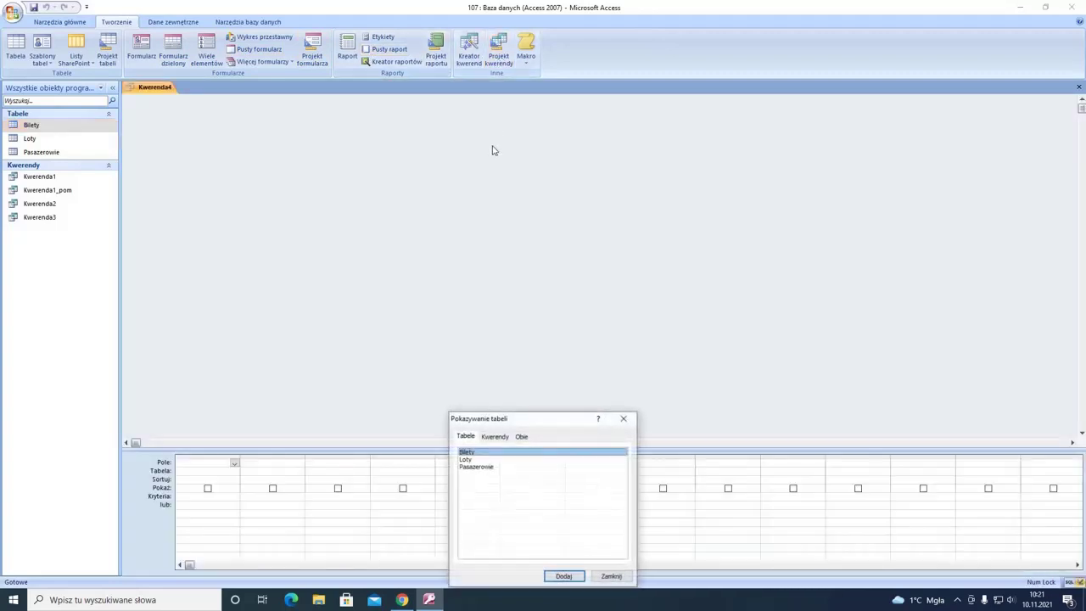
left_click(468, 459)
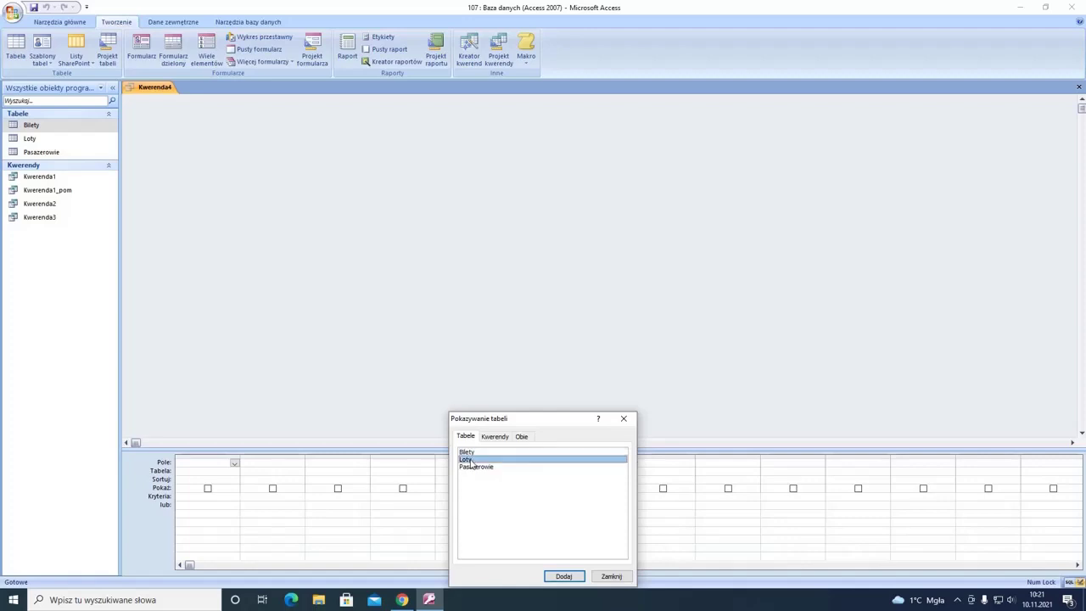
double_click(475, 467)
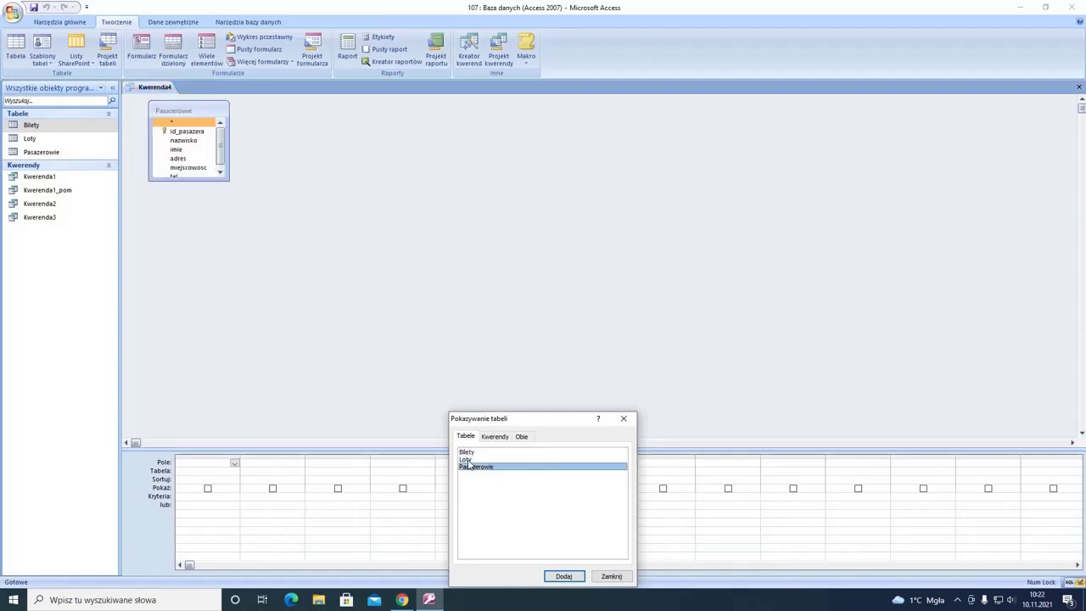
double_click(467, 452)
double_click(466, 459)
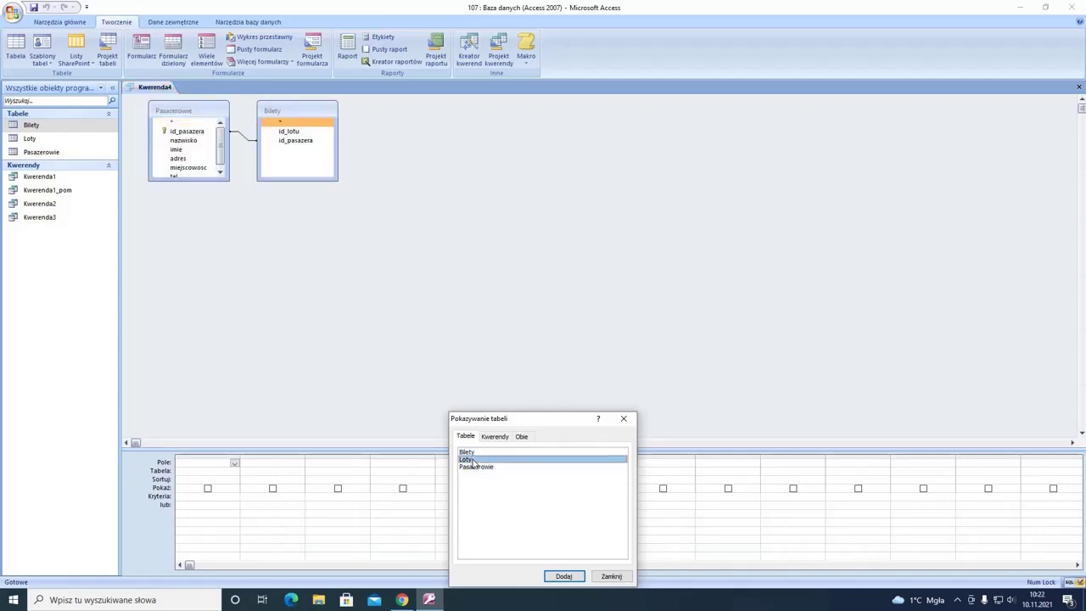
left_click(620, 419)
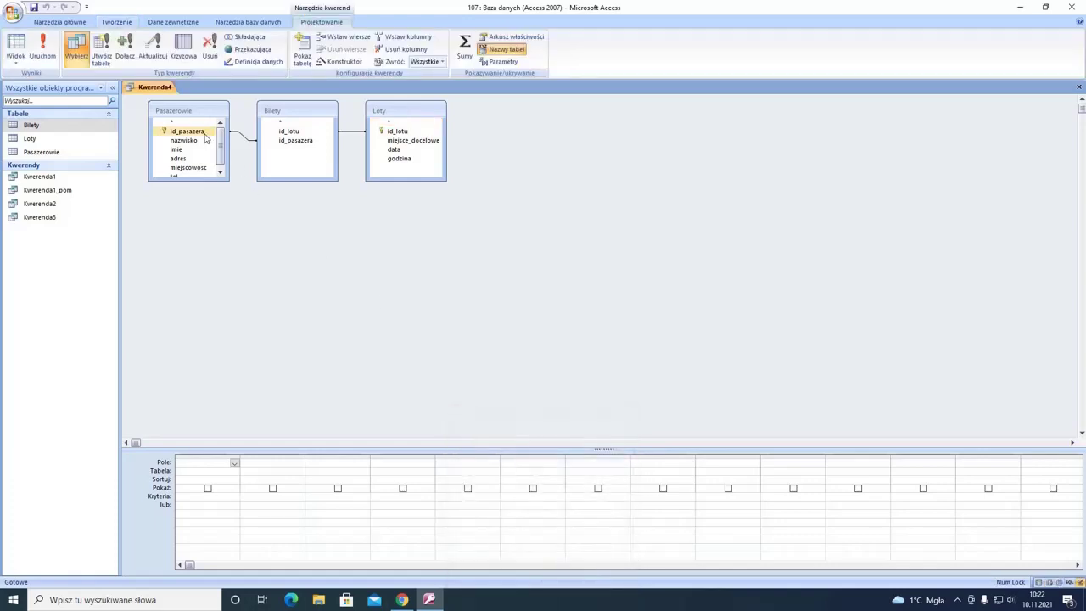
Step: Add id_pasazera, nazwisko and imie from Pasazerowie and miejsce_docelowe from Loty to the query grid
left_click(202, 142)
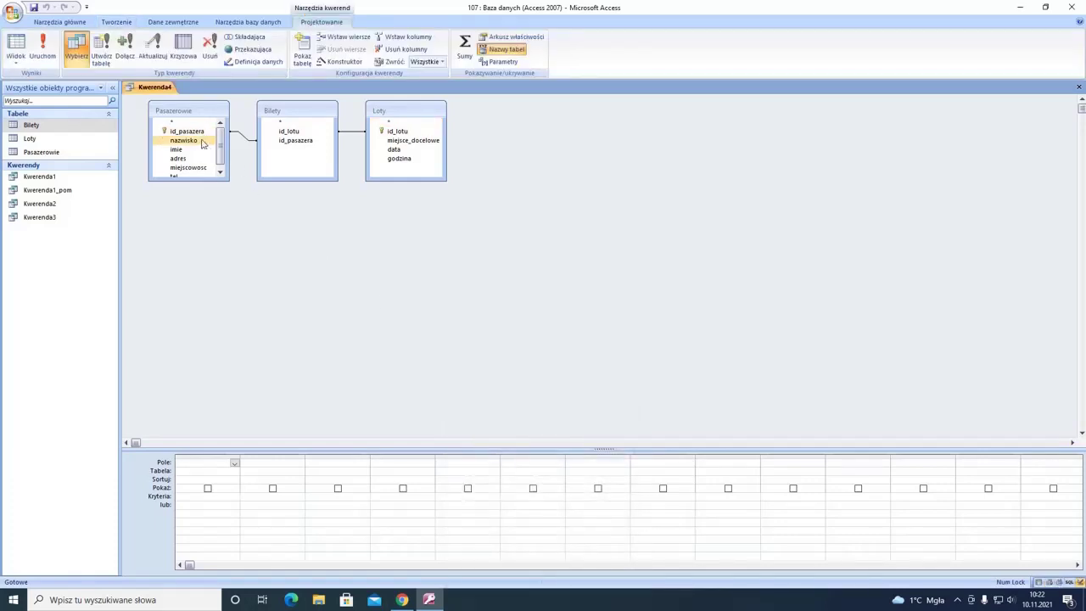
double_click(187, 131)
double_click(184, 140)
left_click(187, 151)
double_click(188, 153)
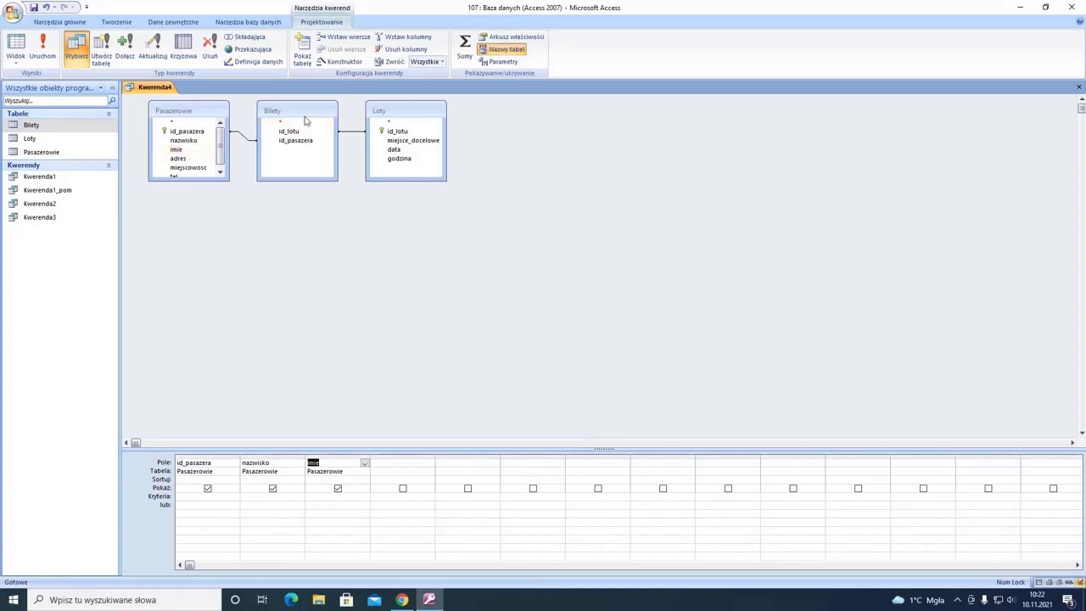
left_click(394, 141)
double_click(394, 141)
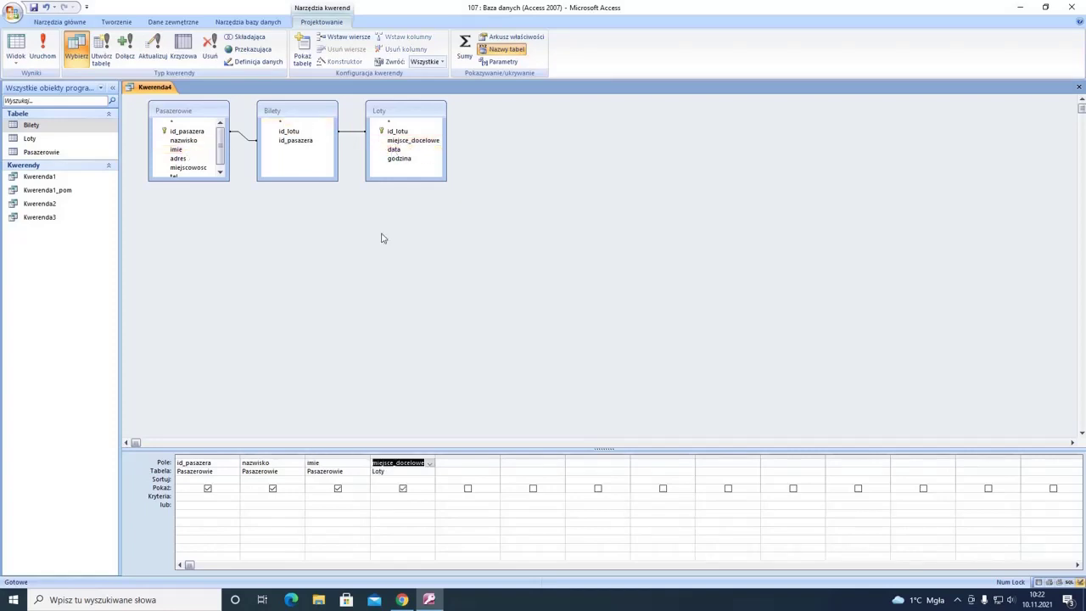
Step: Set the miejsce_docelowe criterion to Like "*londyn*" and add godzina from Loty to the query grid
left_click(389, 495)
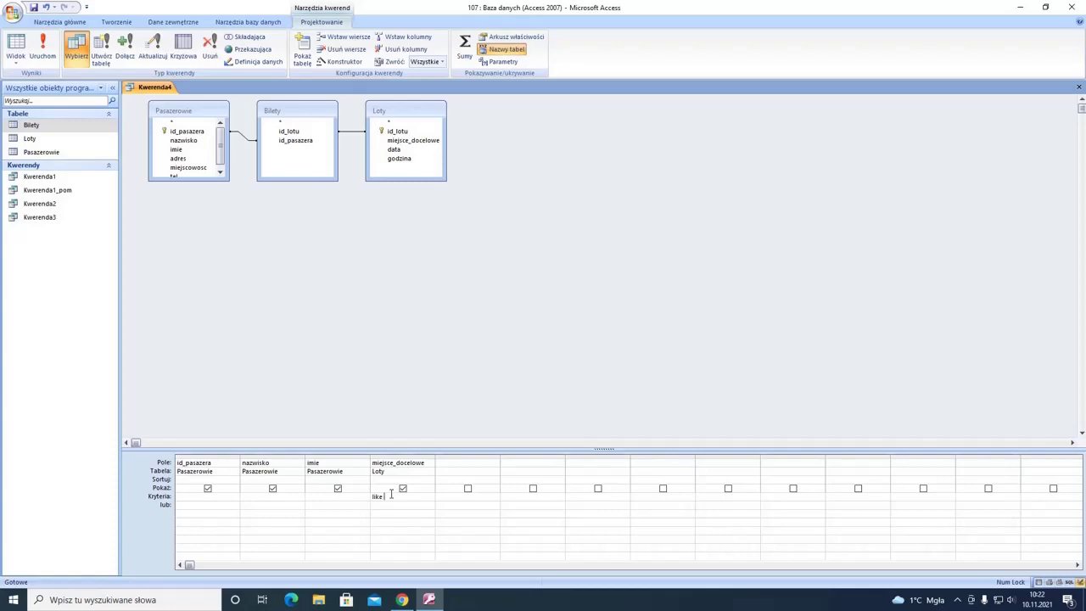
type("like \"londyn")
left_click(392, 141)
double_click(399, 157)
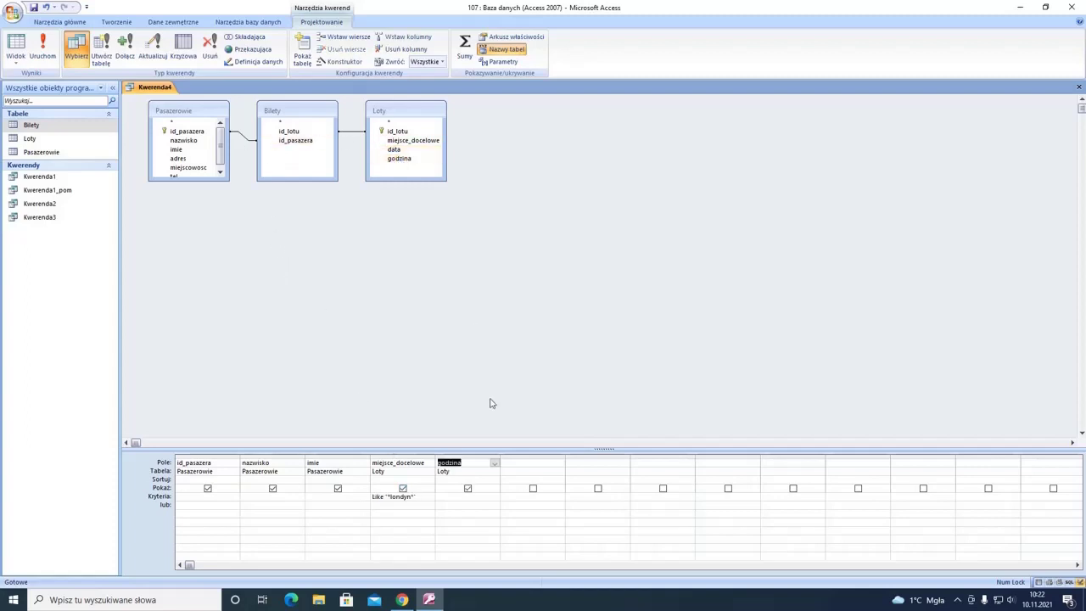
Step: Run the query and widen the miejsce_docelowe column to fit its contents
left_click(43, 48)
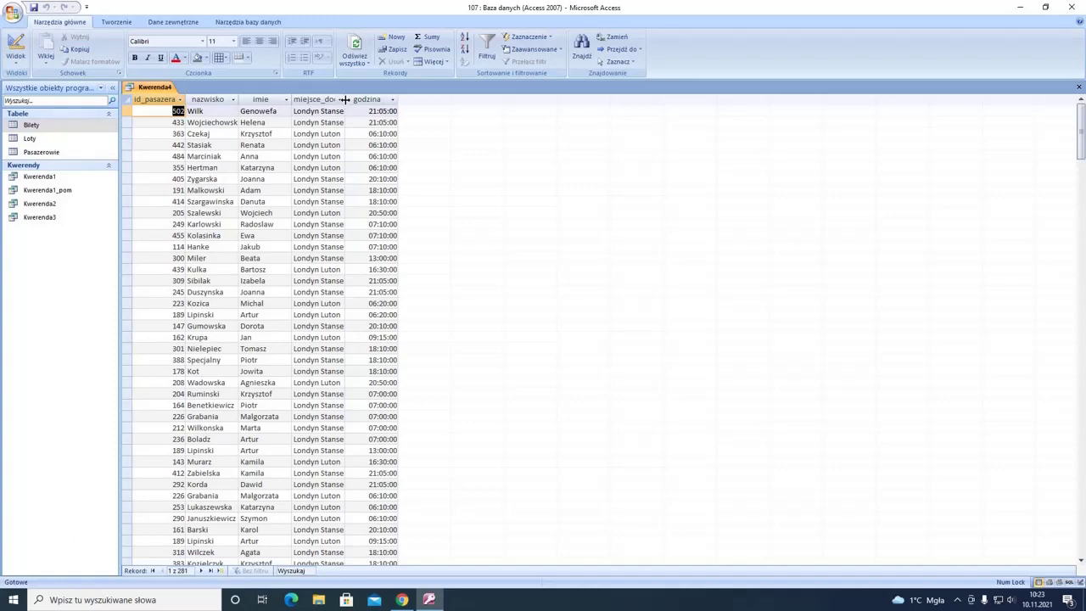
double_click(344, 99)
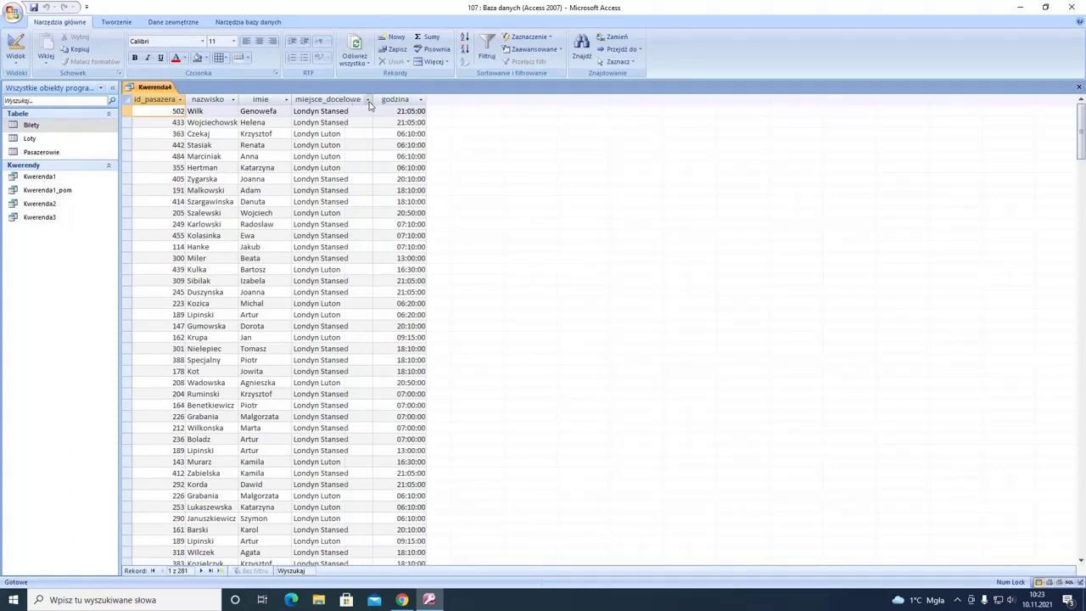
left_click(368, 99)
left_click(368, 100)
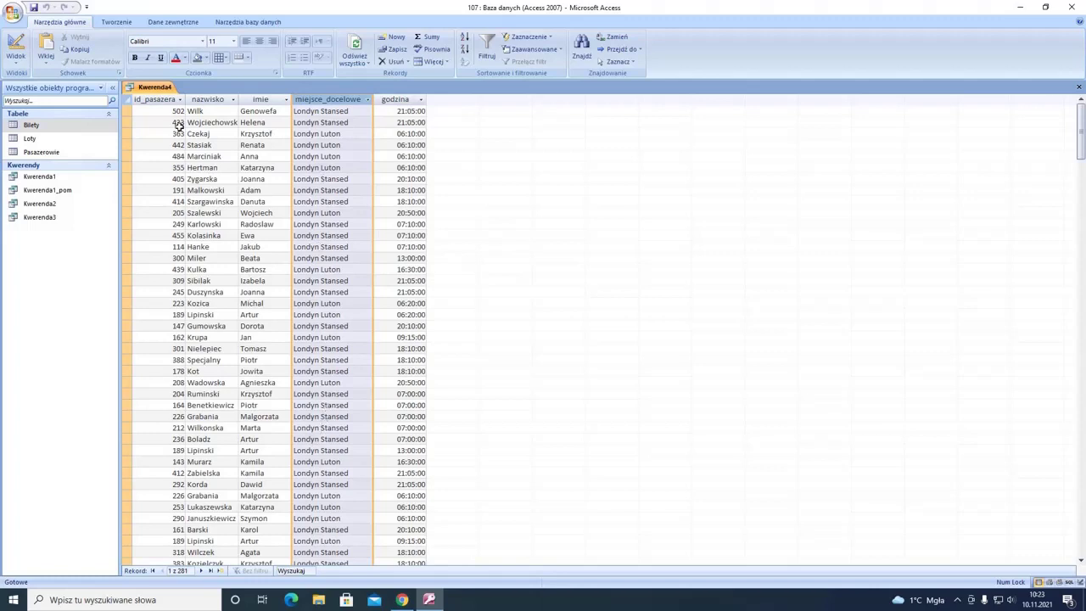
Step: Change the godzina field in the query design to the expression Hour([godzina]) and run the query
left_click(17, 42)
left_click(439, 463)
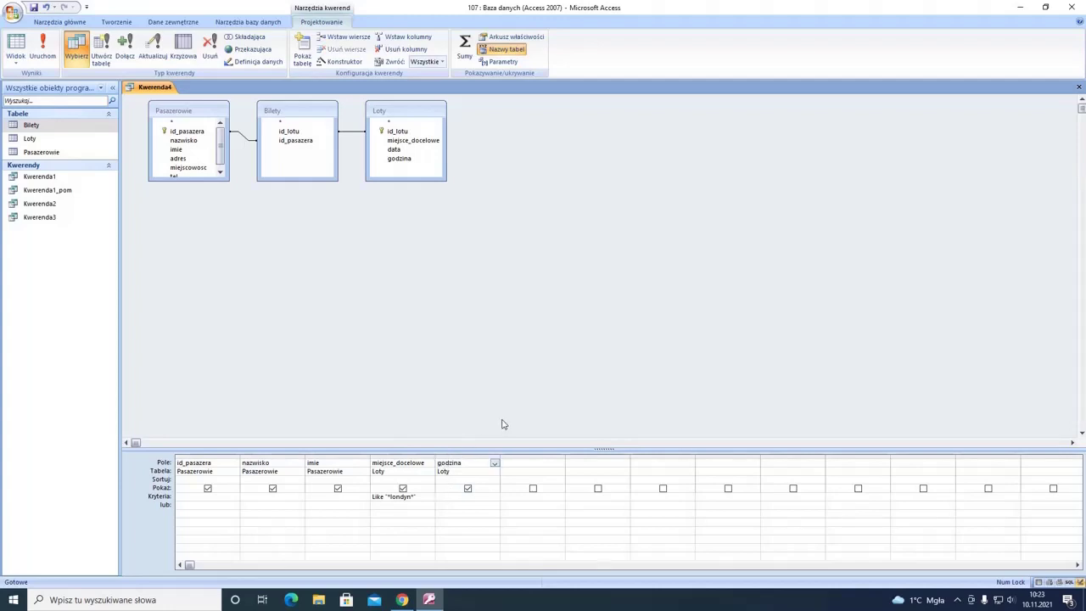
type("hour(")
left_click(481, 462)
left_click(42, 48)
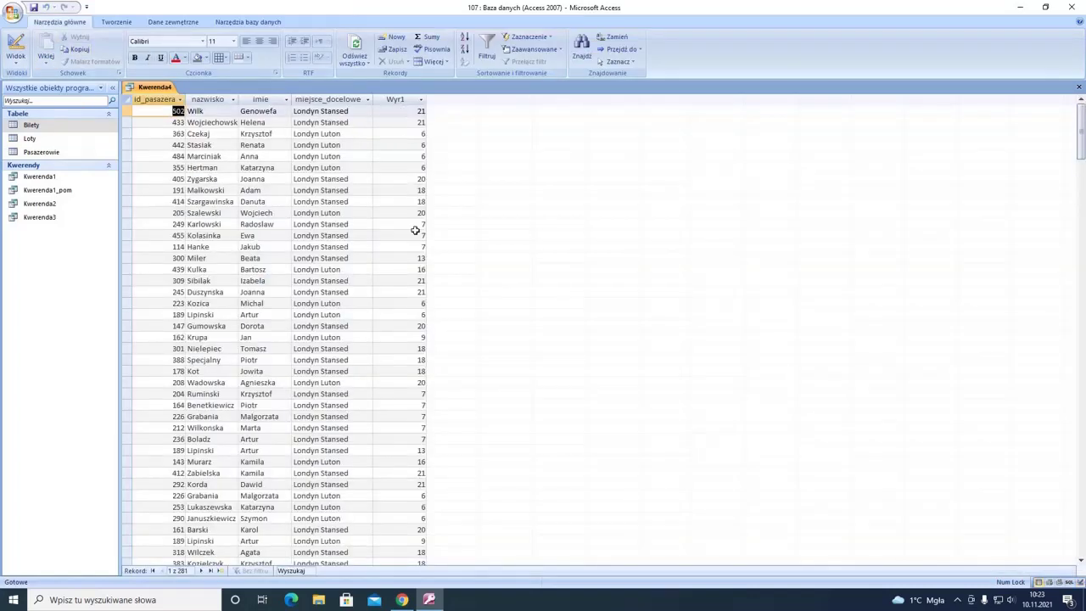
Step: Try 8 or 9 or 10 as the criterion for the hour expression
left_click(17, 43)
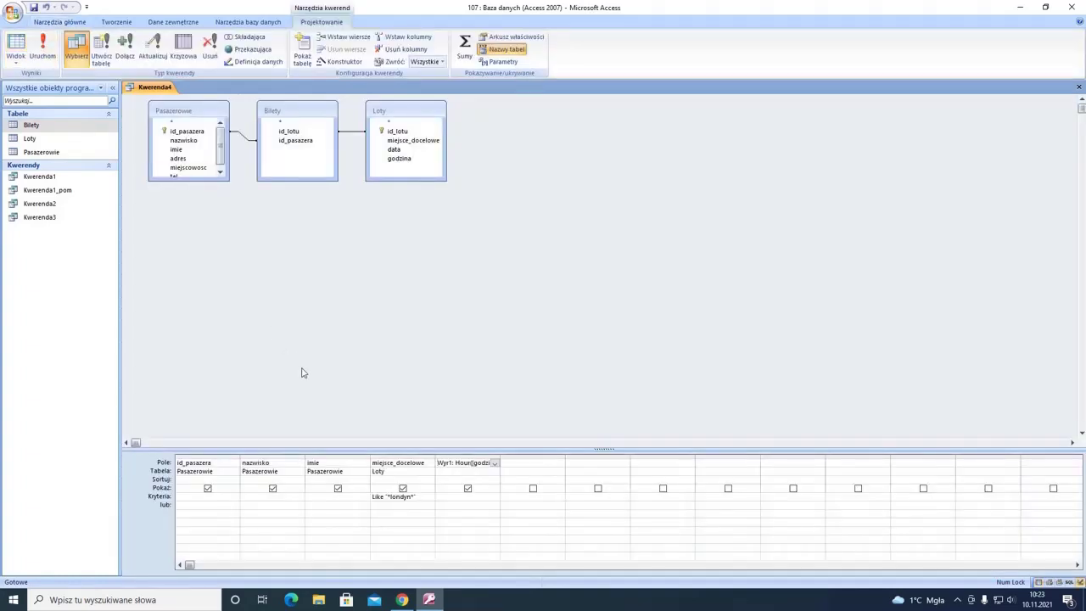
left_click(464, 500)
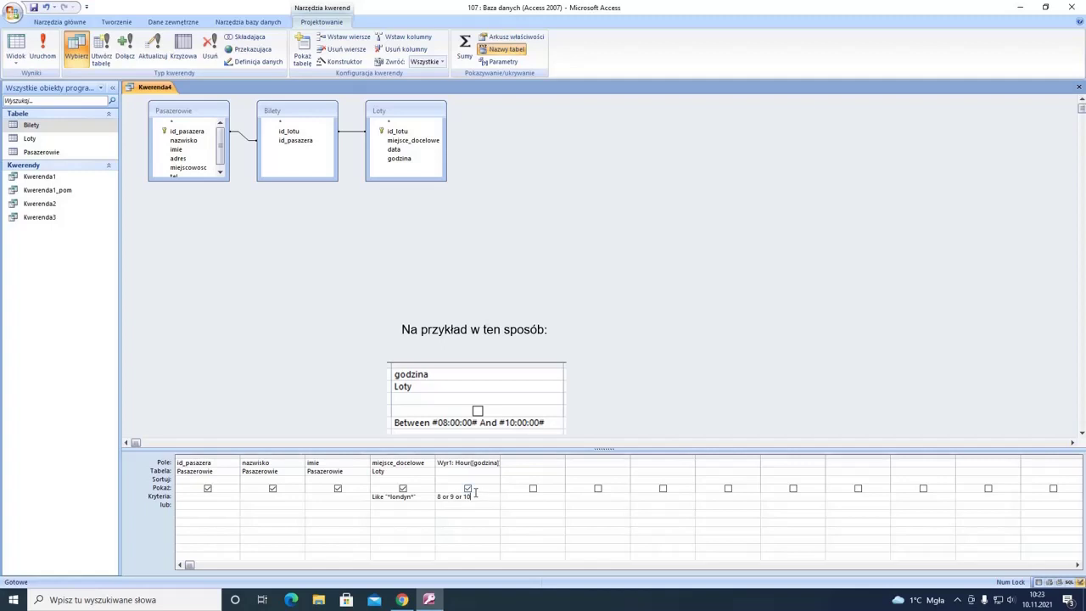
key("BackSpace")
left_click(44, 46)
left_click(16, 42)
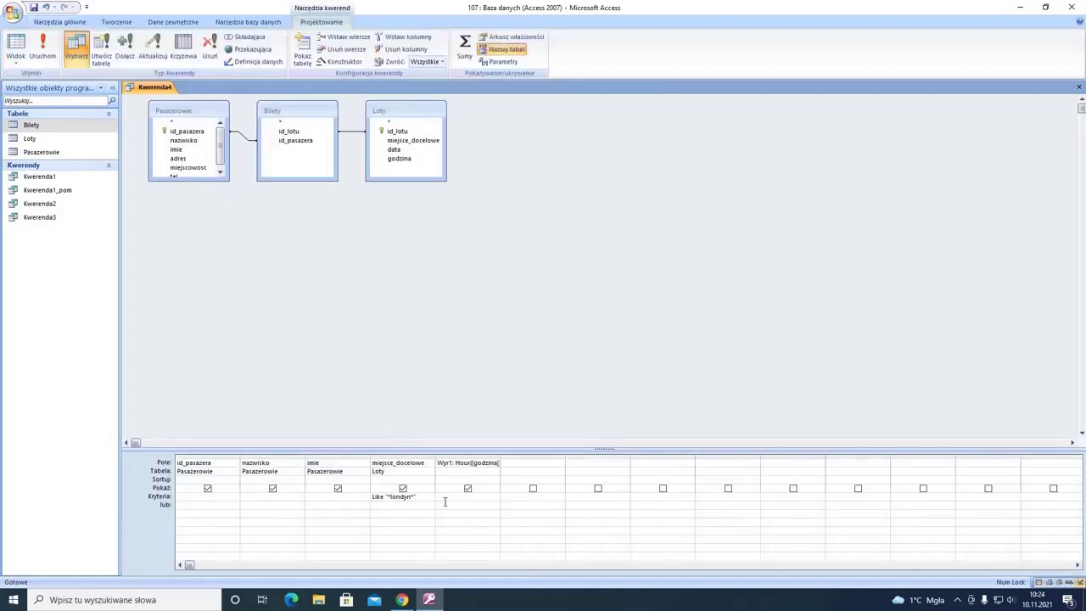
Step: Set the criterion of the hour expression to 8 or 9 and run the query
left_click(446, 497)
type("8 or 9")
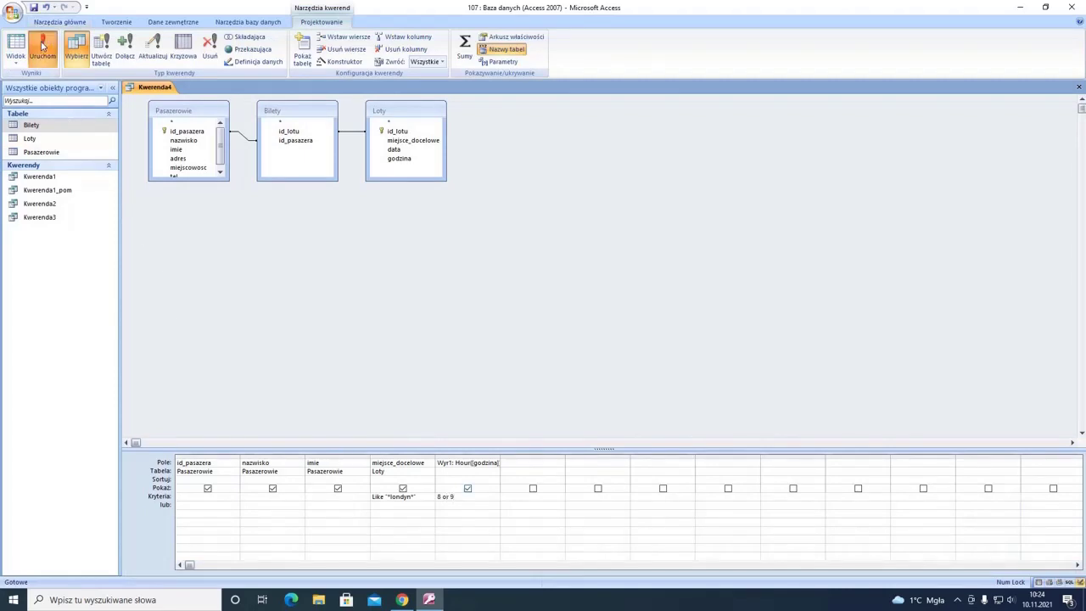
left_click(43, 47)
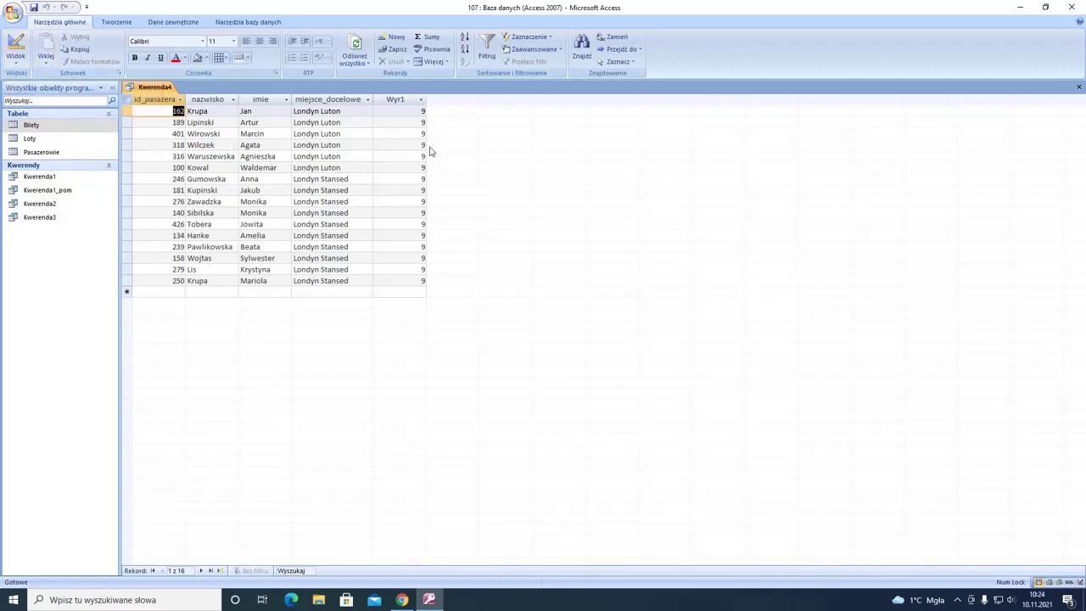
Step: Sort the query by nazwisko in ascending order (Rosnąco) and run it
left_click(15, 47)
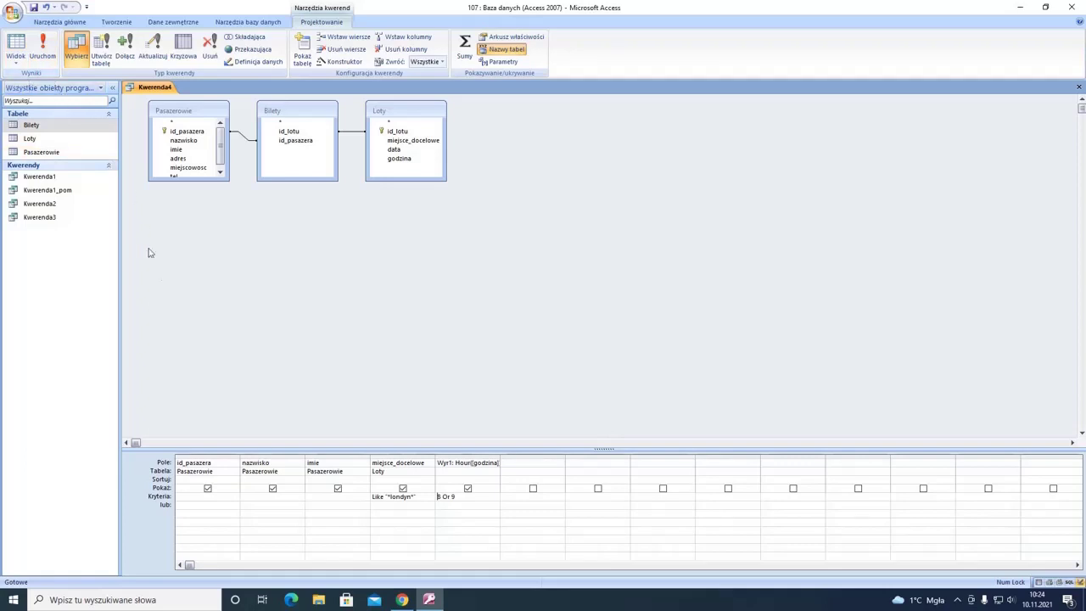
left_click(267, 480)
type("r")
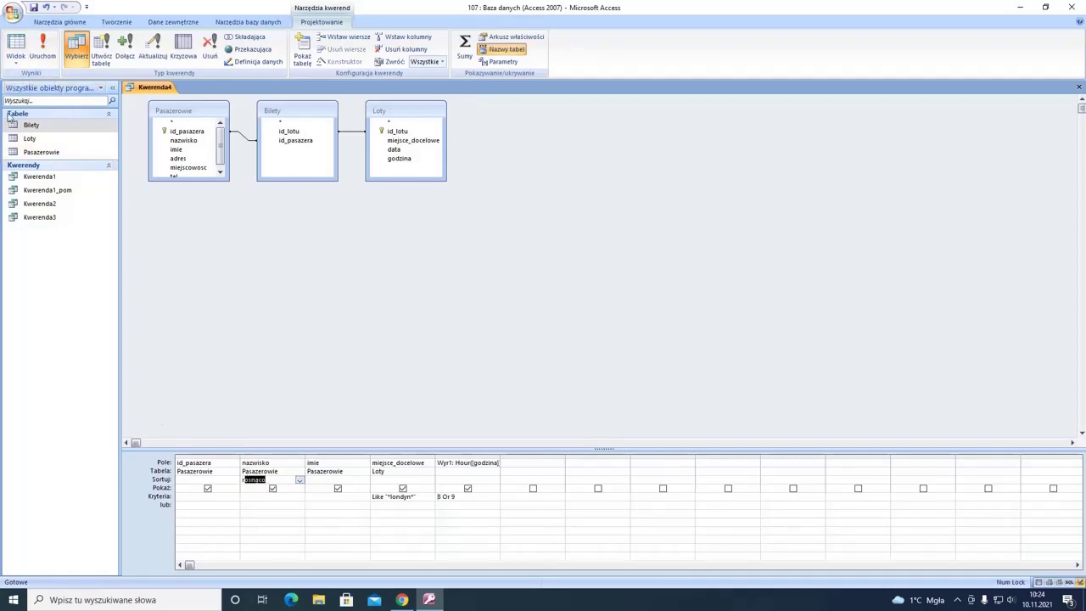
left_click(42, 49)
Step: Save the London passenger query as Kwerenda4, return to its design and close it
right_click(165, 88)
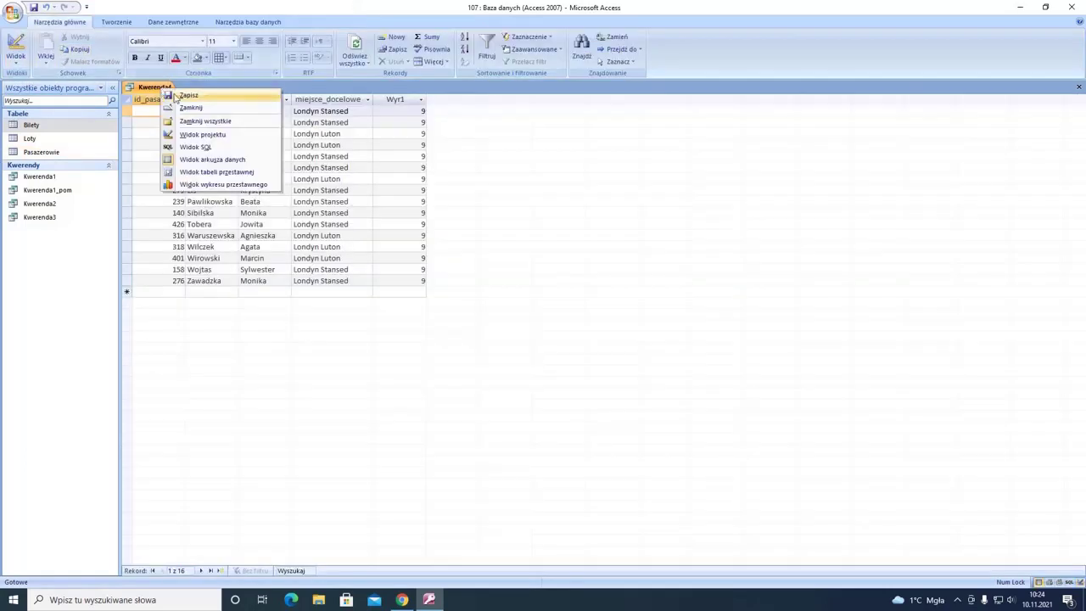
left_click(182, 95)
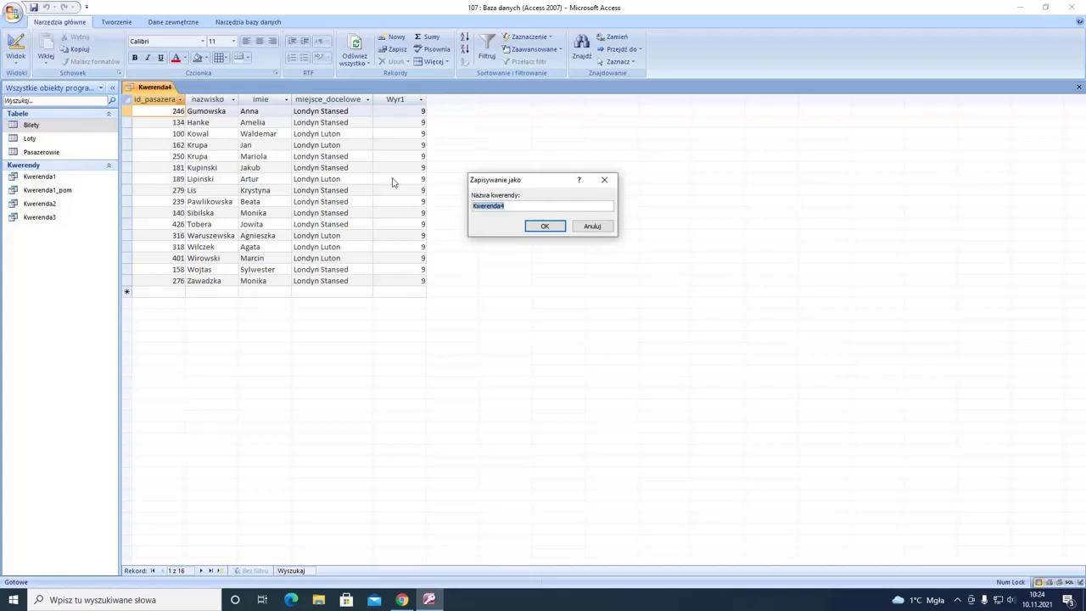
left_click(546, 227)
left_click(17, 44)
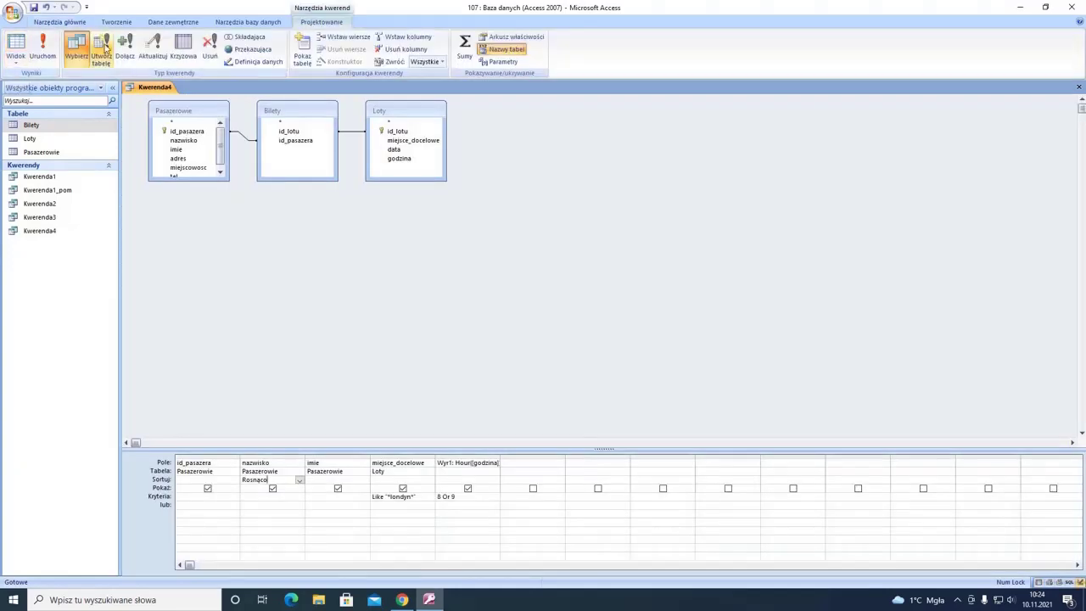
right_click(166, 88)
left_click(180, 103)
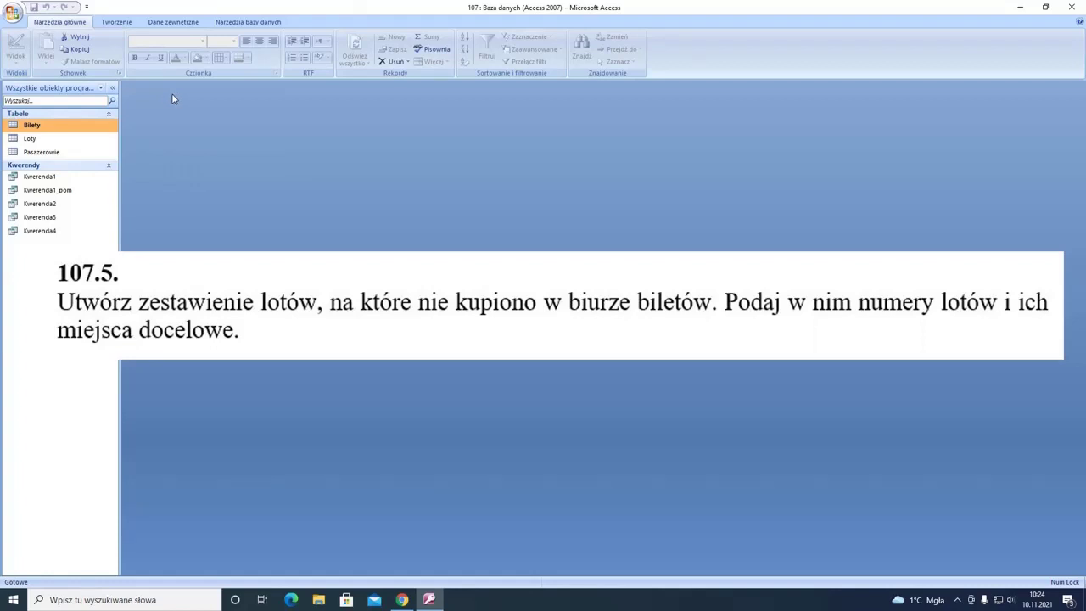
Step: Open the Bilety and Loty tables and examine which id_lotu values occur in Bilety
left_click(127, 24)
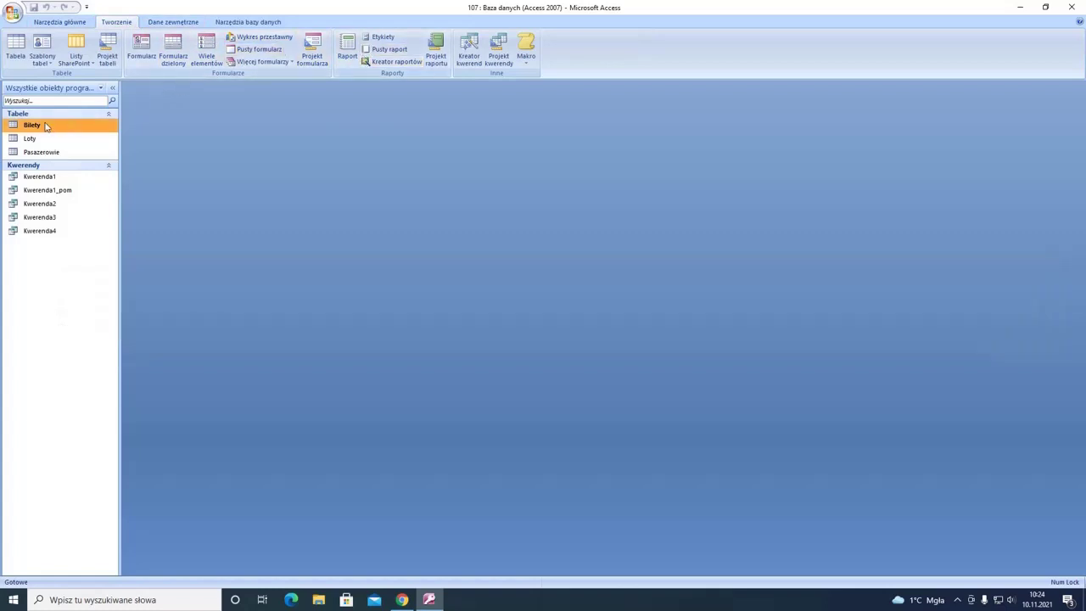
left_click(44, 138)
double_click(44, 126)
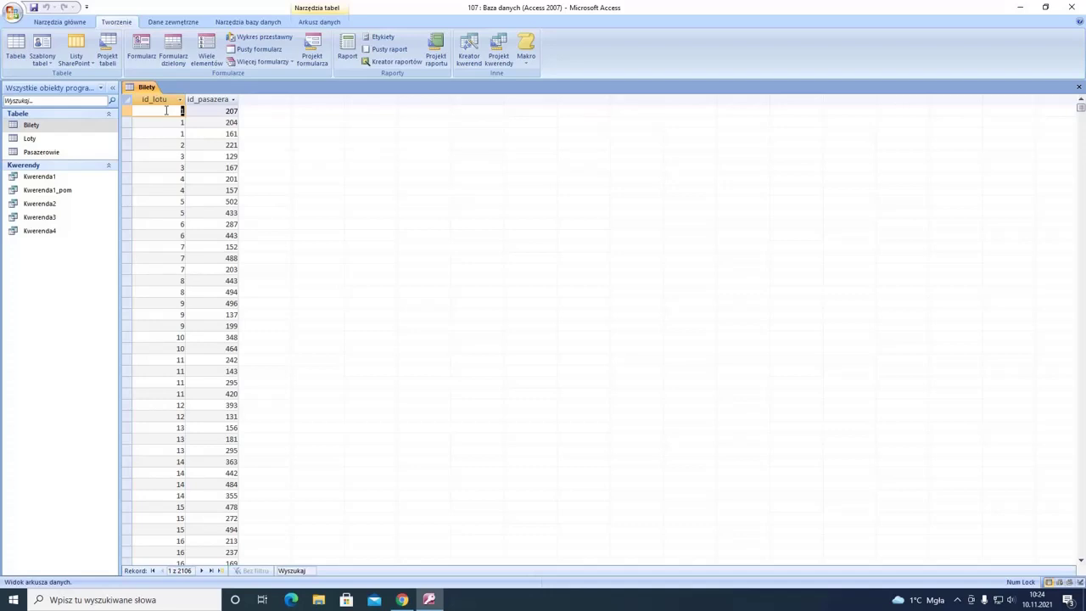
double_click(64, 143)
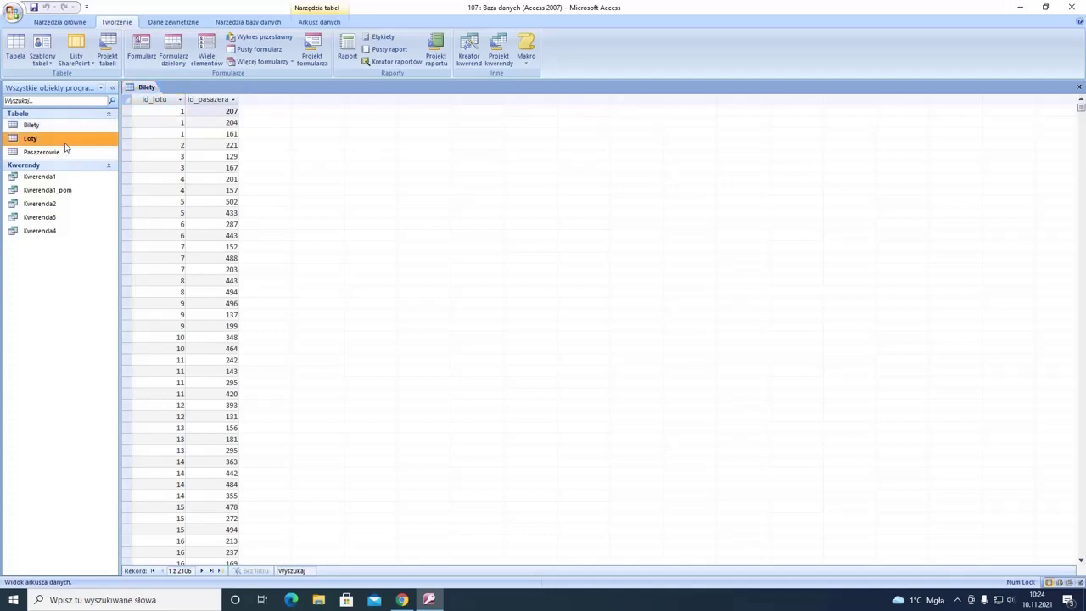
left_click(144, 88)
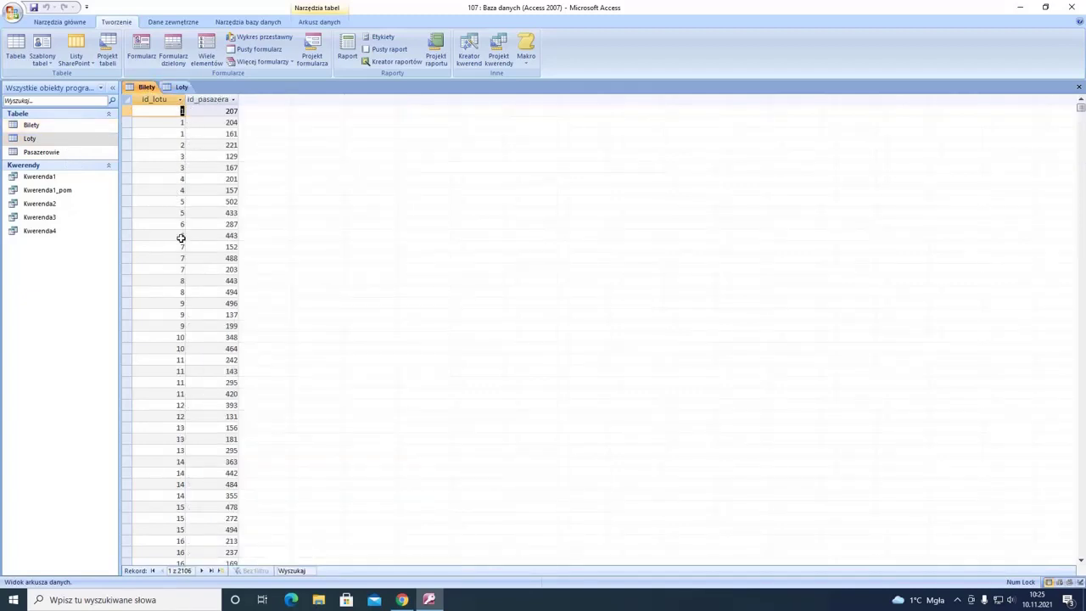
left_click(180, 99)
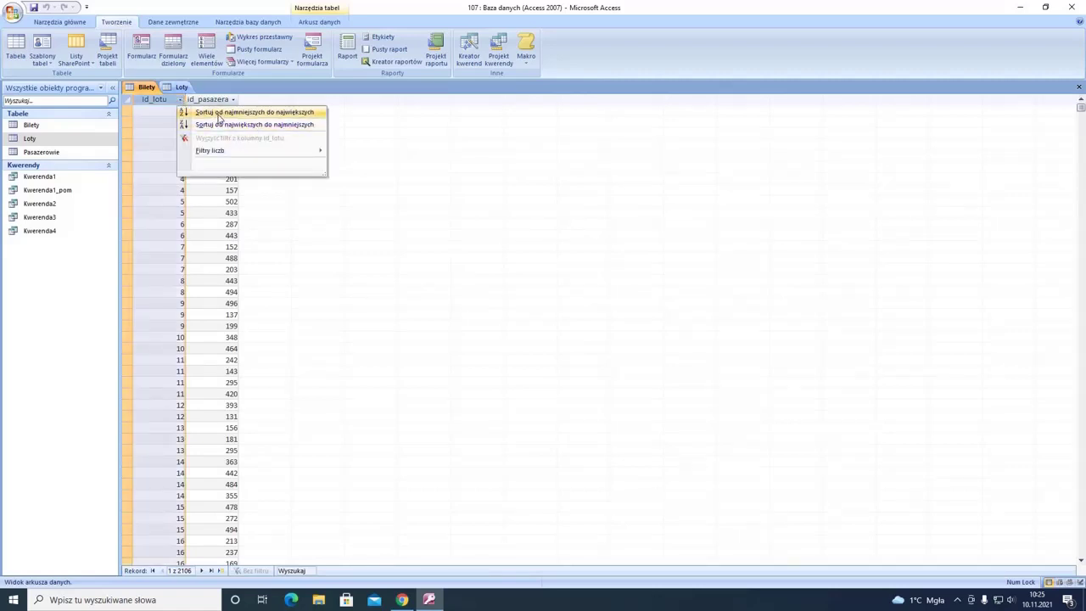
left_click(158, 156)
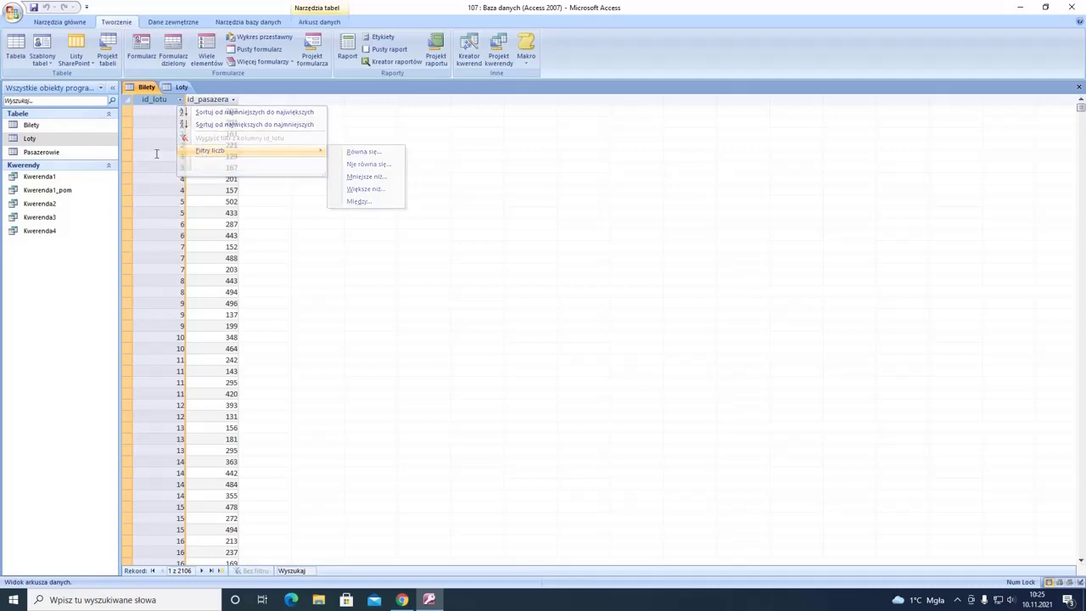
scroll(164, 211, "down", 1)
scroll(174, 239, "down", 7)
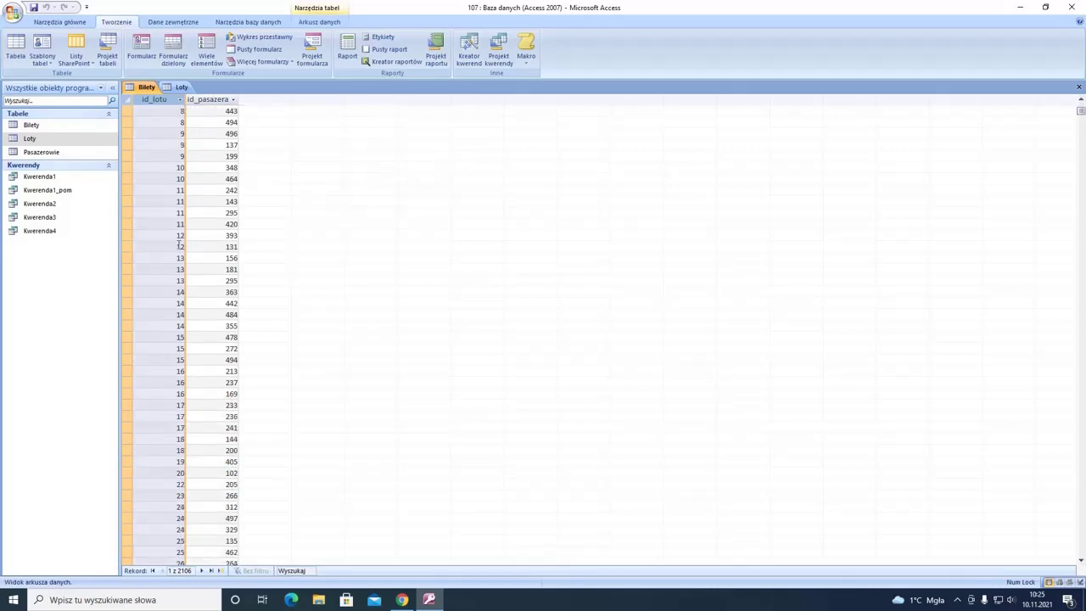
scroll(180, 247, "down", 11)
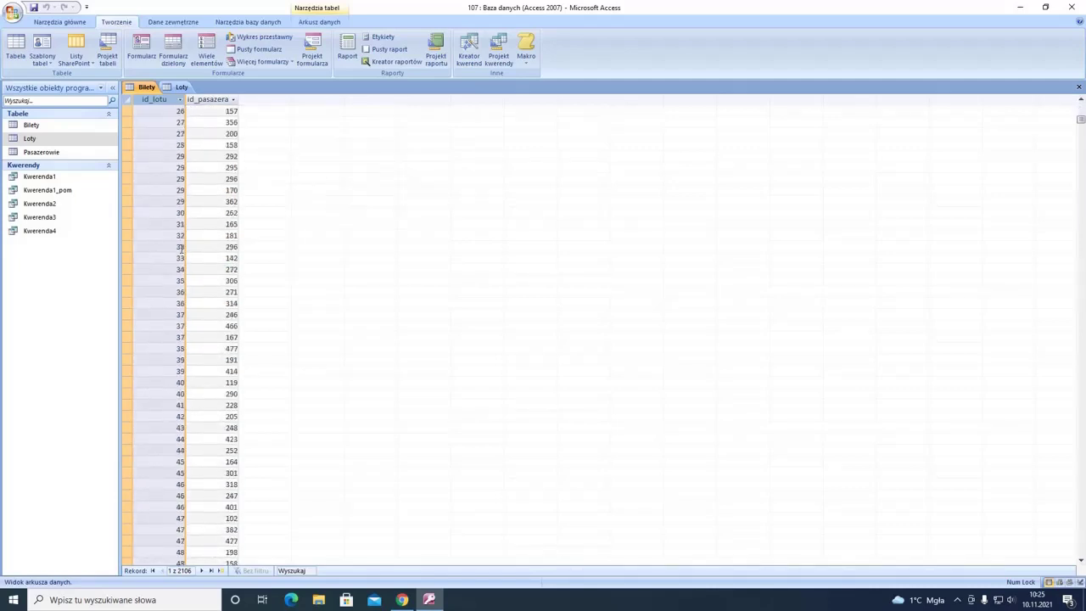
scroll(180, 247, "up", 19)
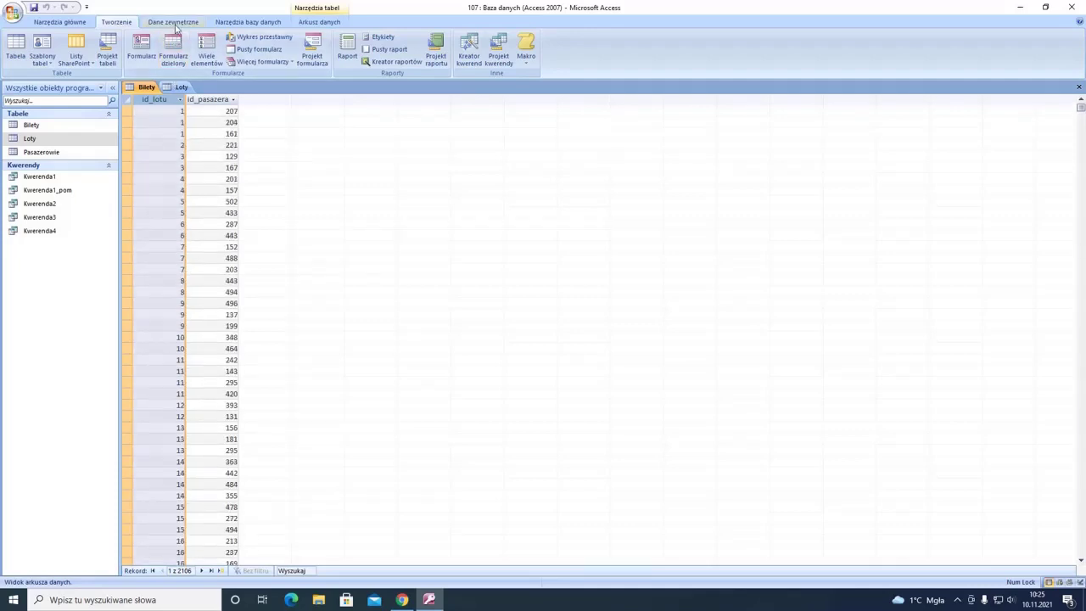
Step: Create a new query design with the Bilety and Loty tables
left_click(499, 58)
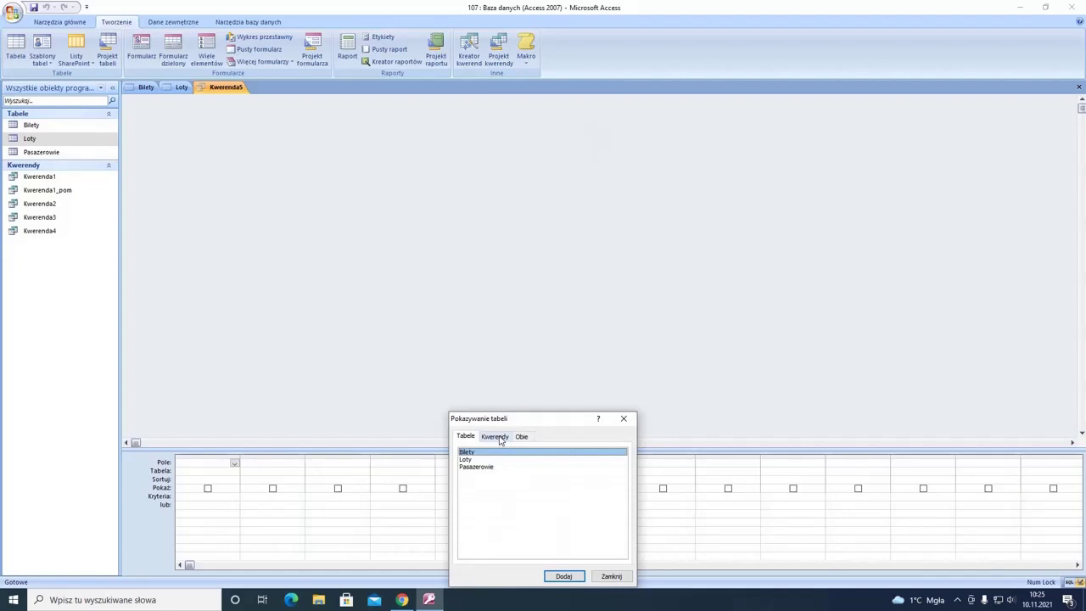
left_click(494, 436)
left_click(465, 436)
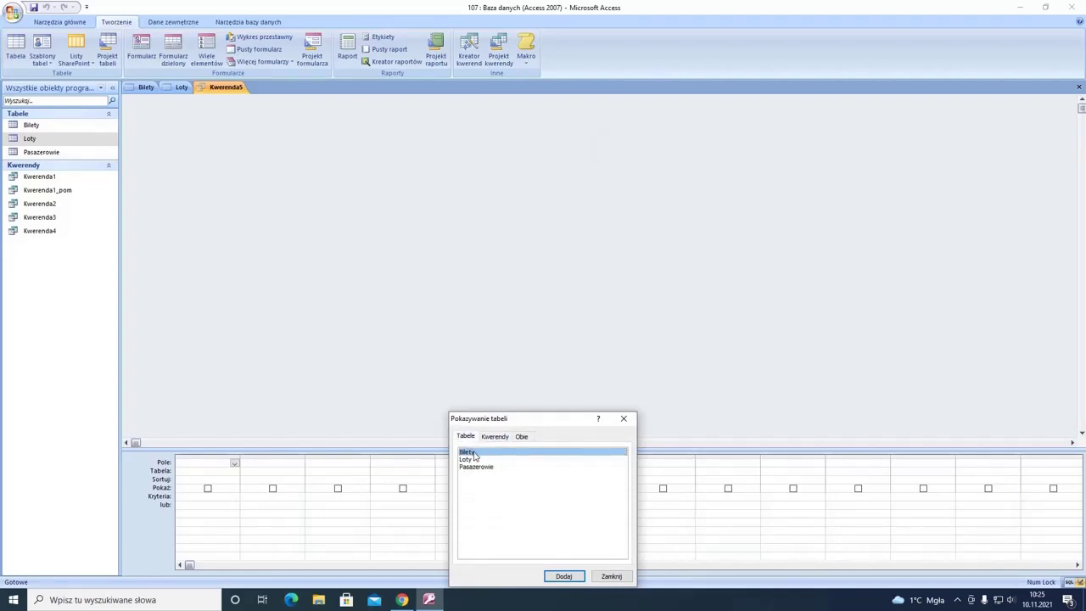
double_click(468, 452)
double_click(471, 460)
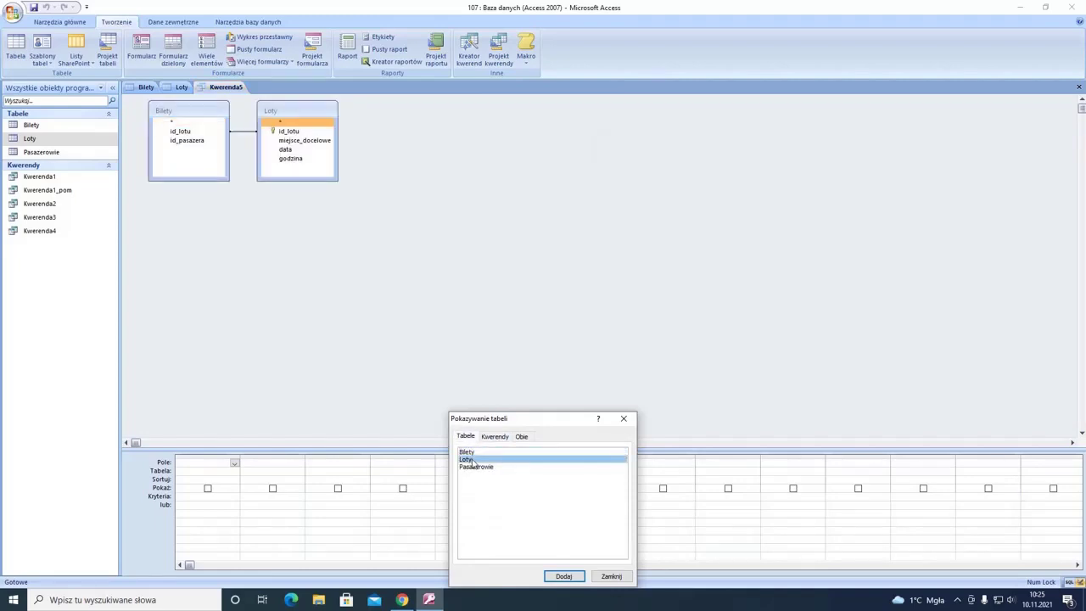
left_click(622, 418)
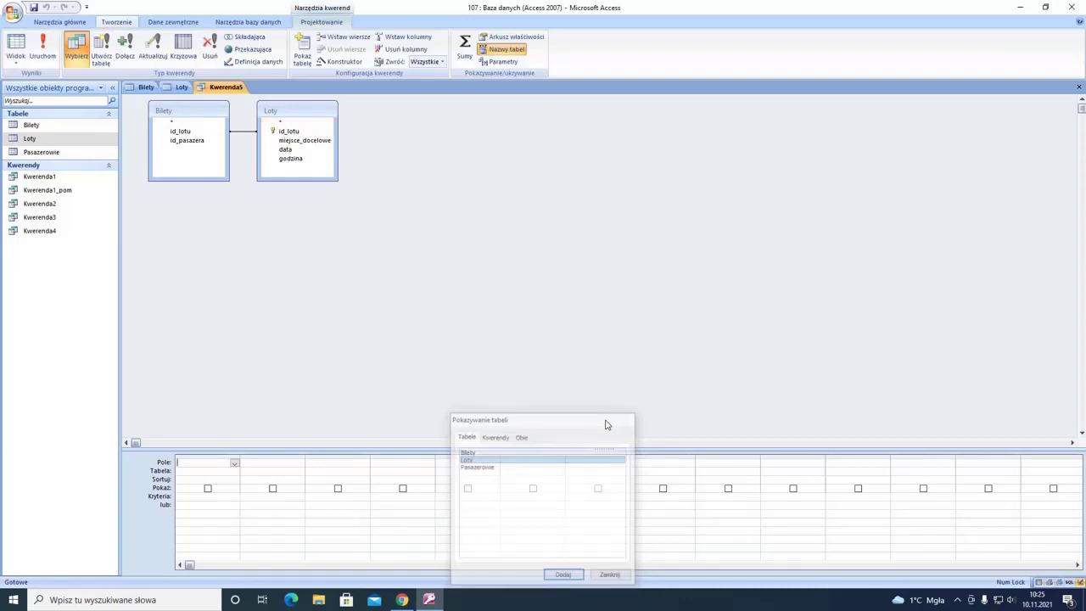
Step: Add id_lotu from Loty and id_pasazera from Bilety to the grid, with the criterion Is Null on id_pasazera
double_click(297, 132)
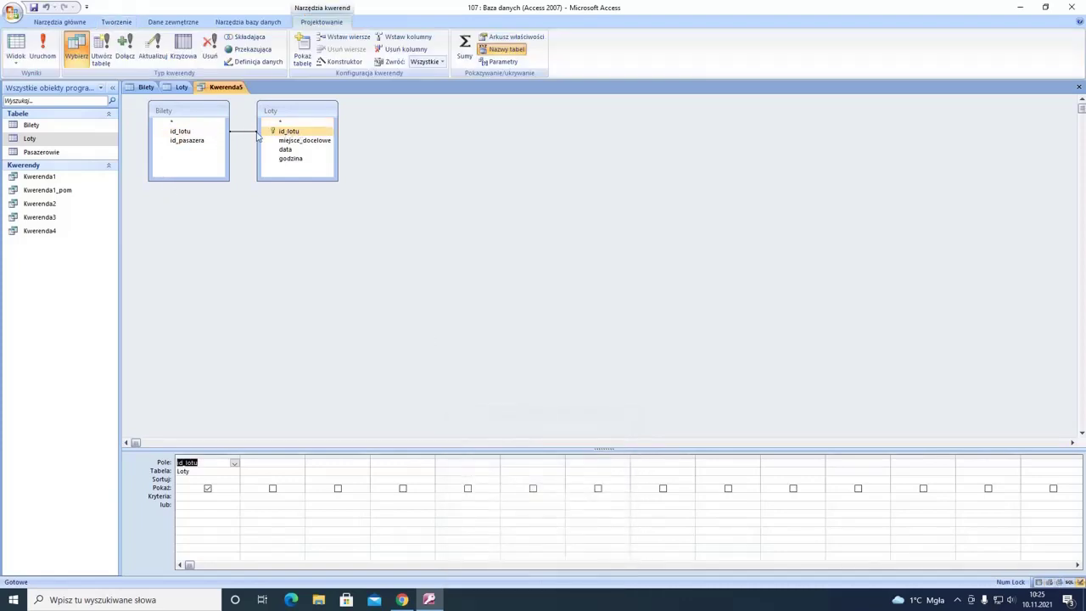
double_click(195, 141)
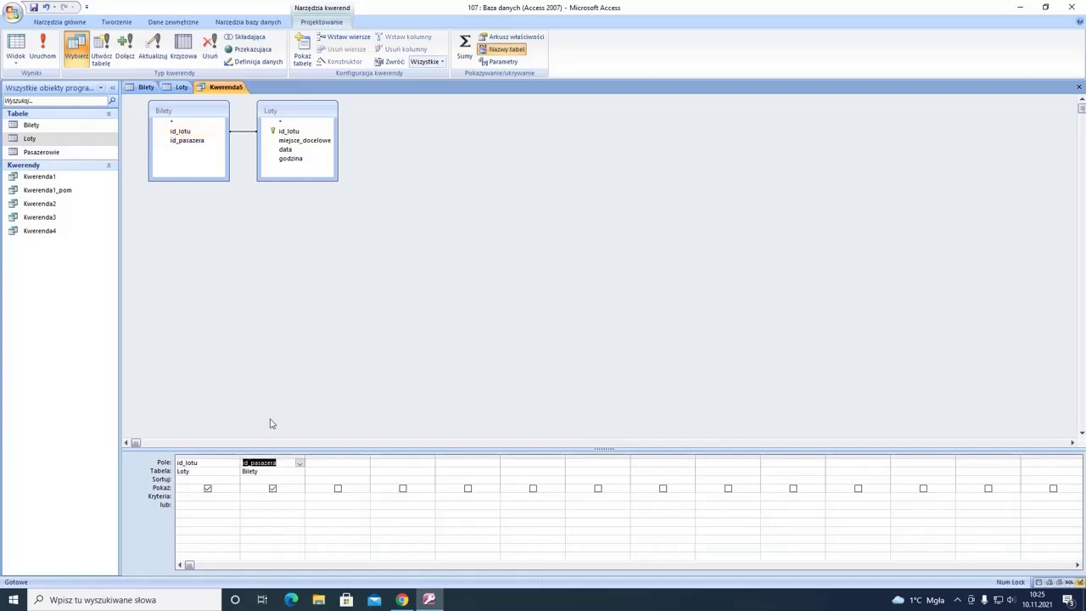
left_click(255, 496)
type("is null")
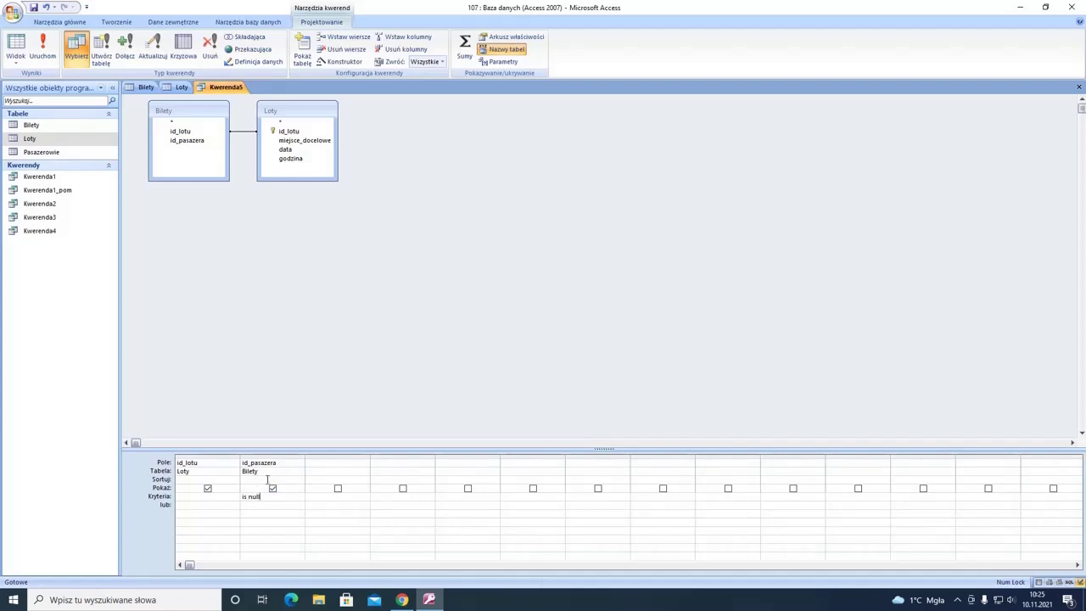
Step: Add miejsce_docelowe from Loty to the grid, place it between id_lotu and id_pasazera, and run the query
left_click(208, 462)
left_click(234, 463)
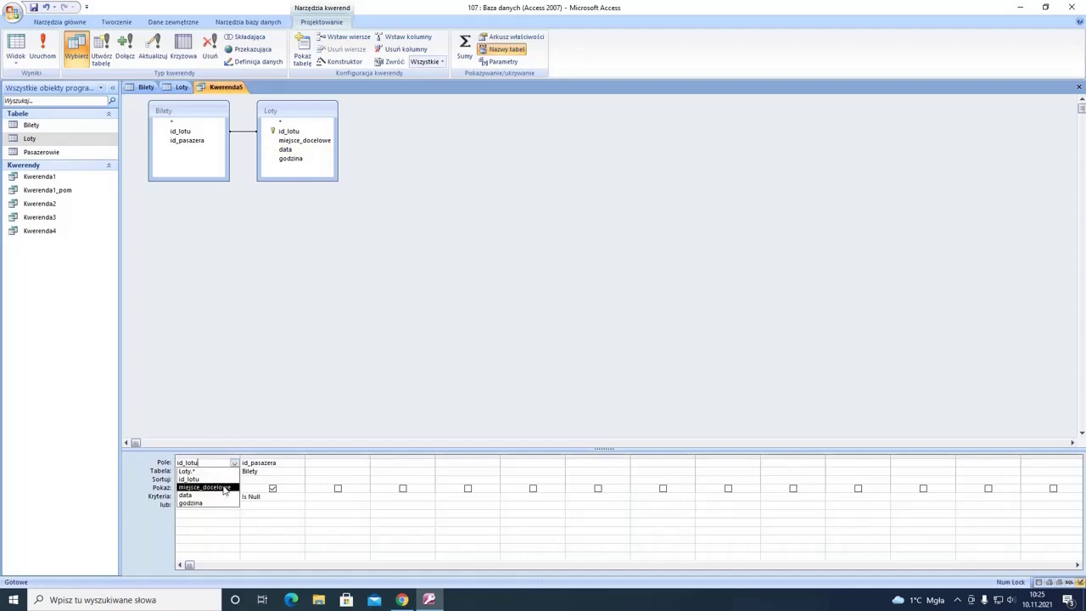
left_click(213, 478)
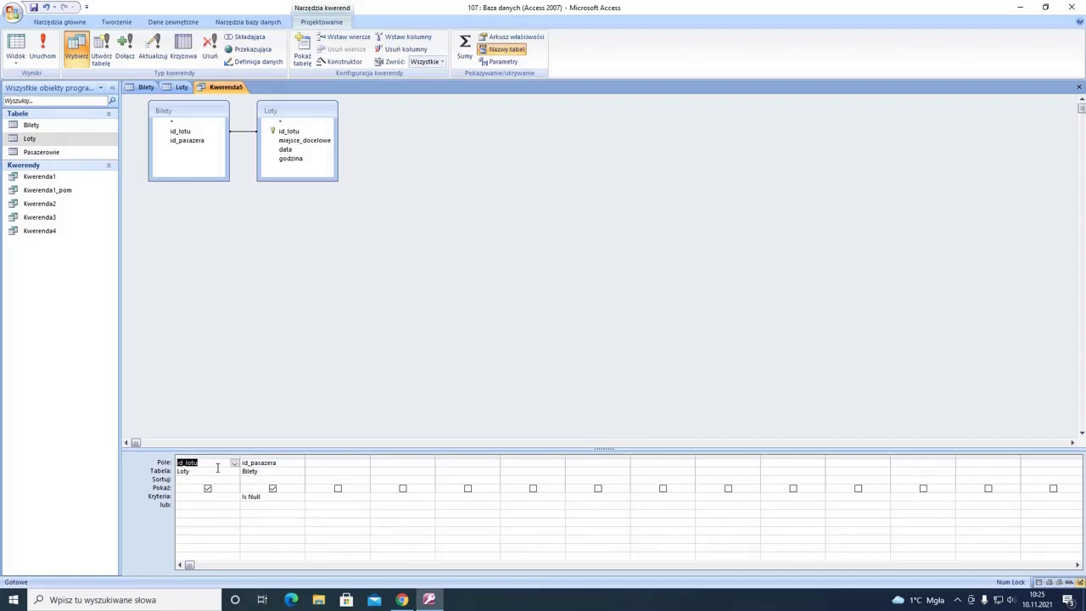
double_click(305, 140)
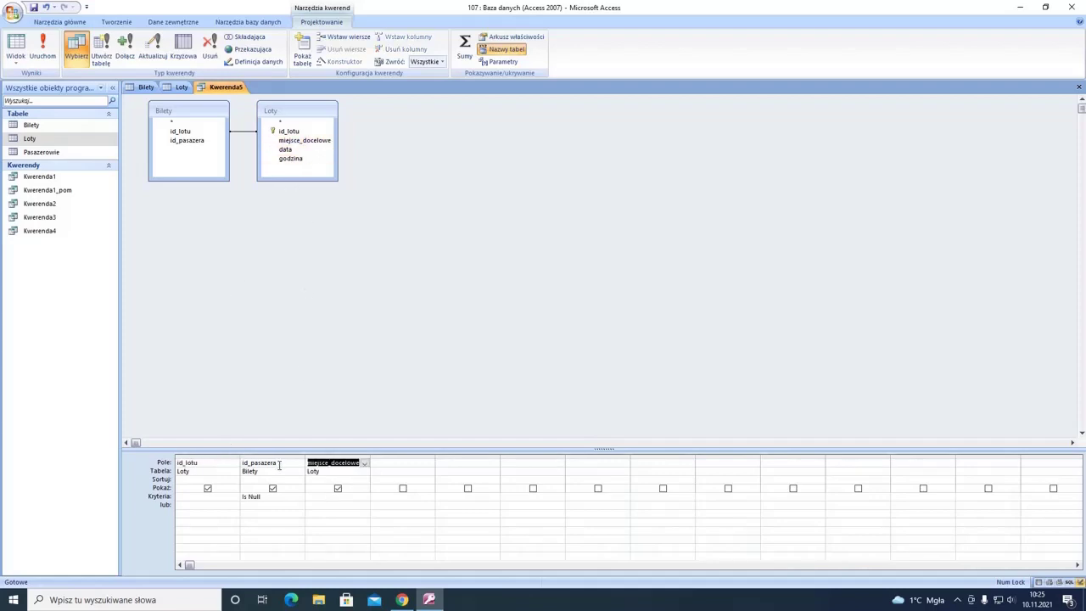
left_click(334, 458)
left_click_drag(334, 462, 263, 465)
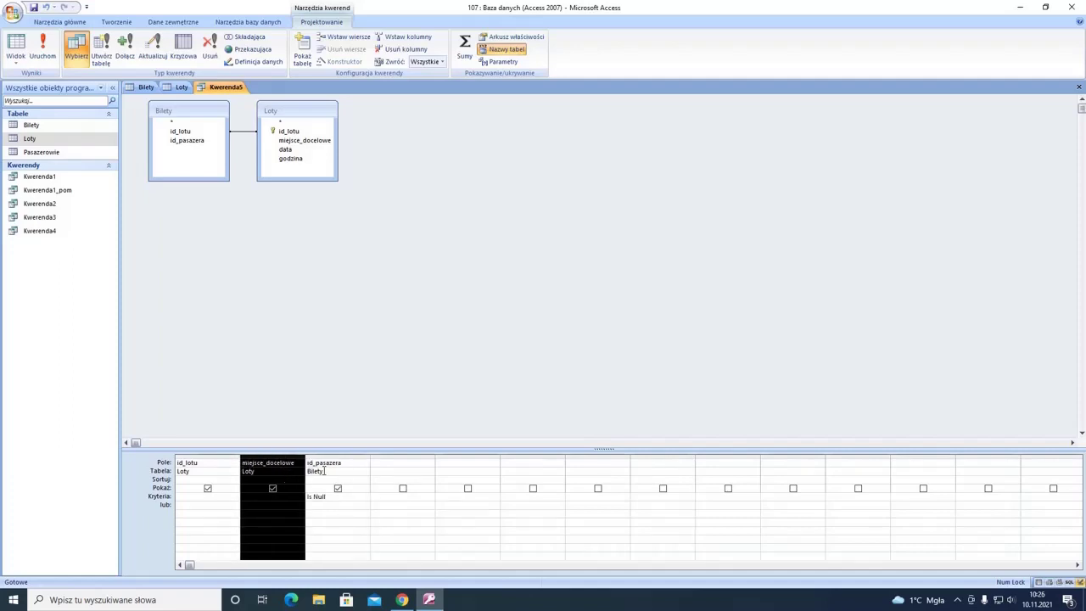
left_click(49, 51)
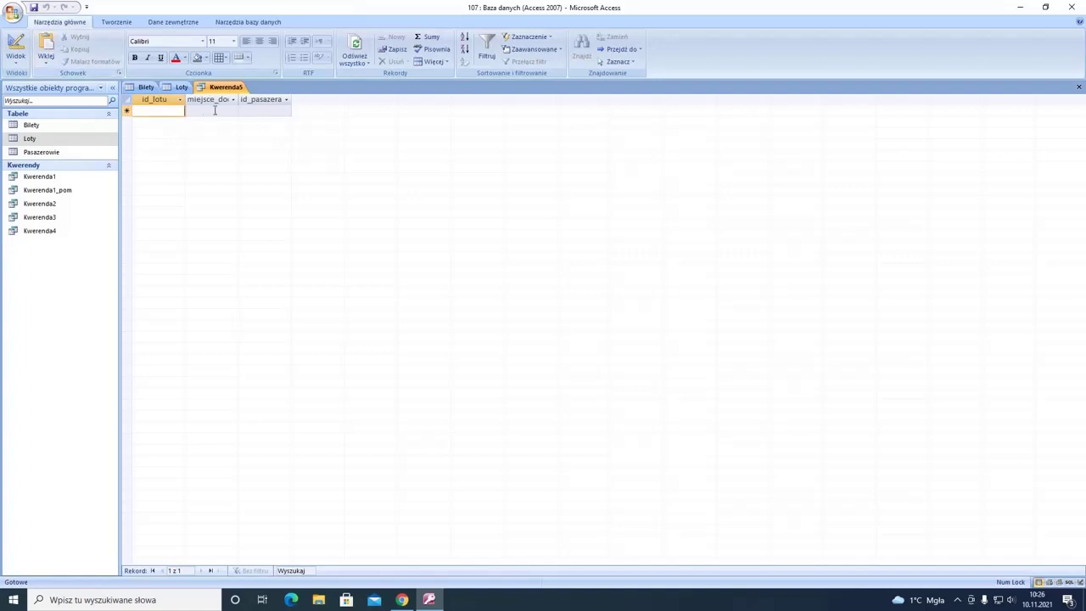
Step: Clear the Is Null criterion from id_pasazera, run the query and return to its design
left_click(10, 43)
left_click_drag(347, 500, 317, 494)
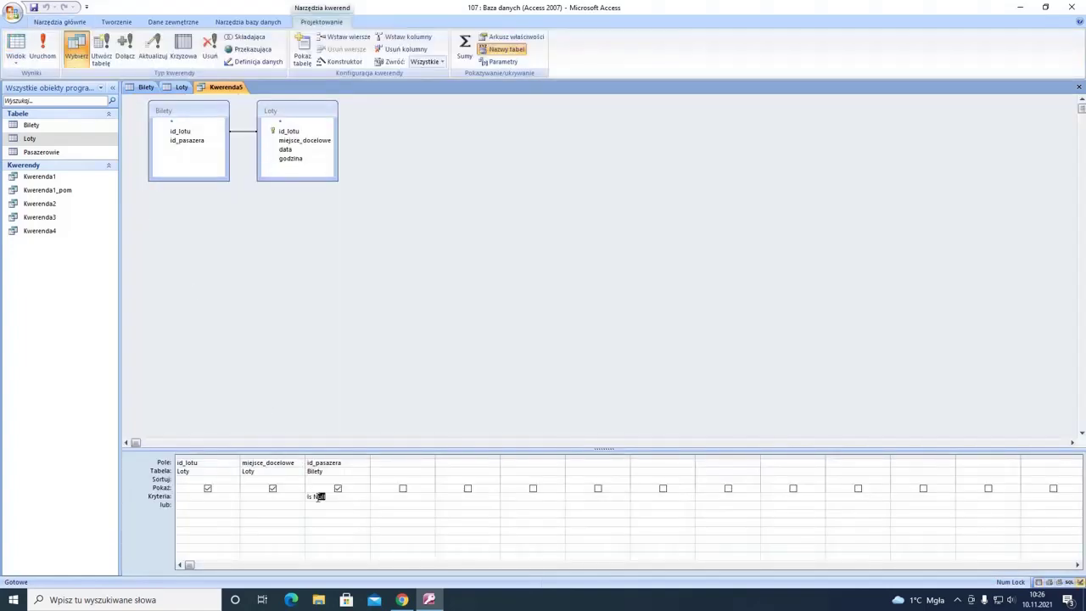
key("Delete")
left_click(42, 49)
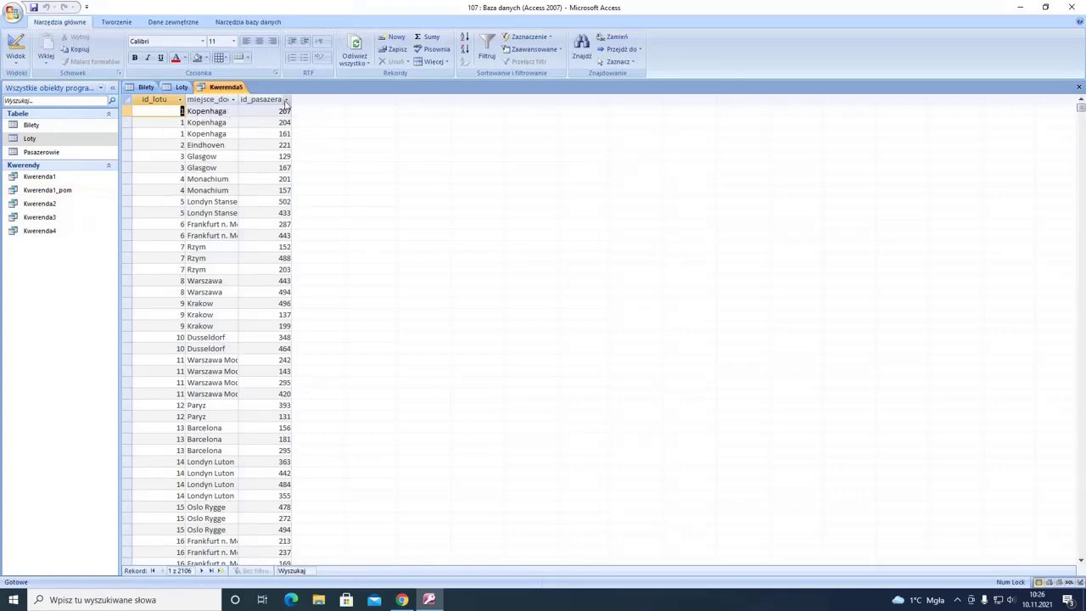
left_click(15, 48)
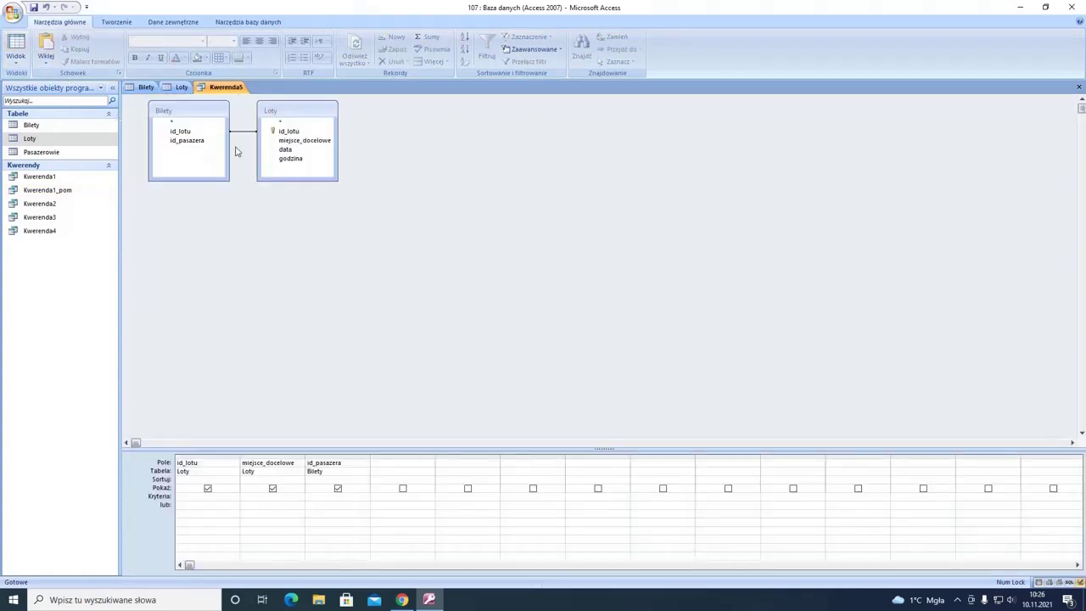
left_click(279, 140)
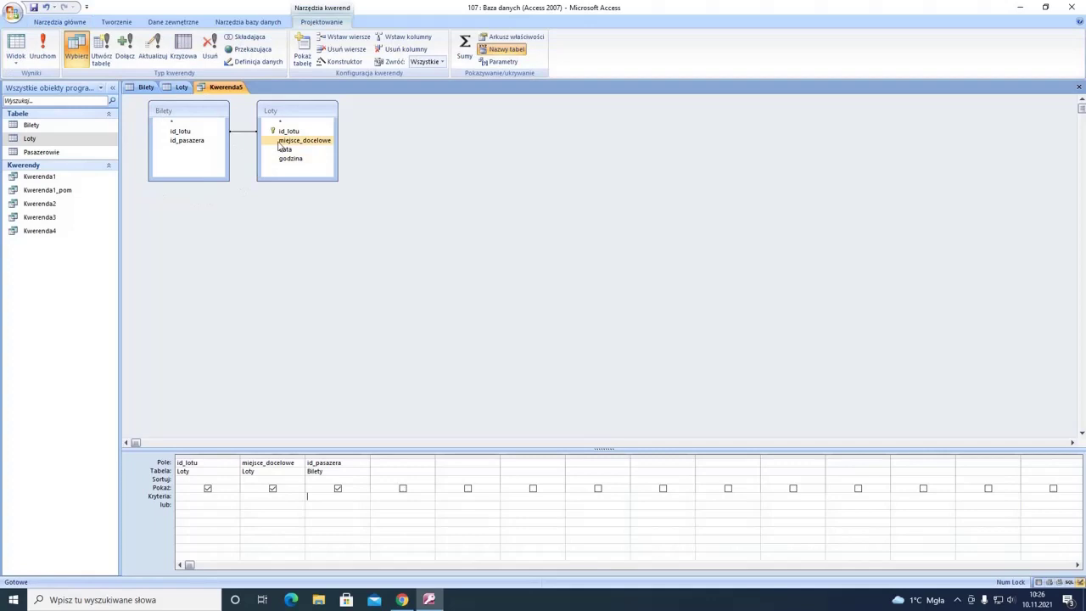
left_click(244, 133)
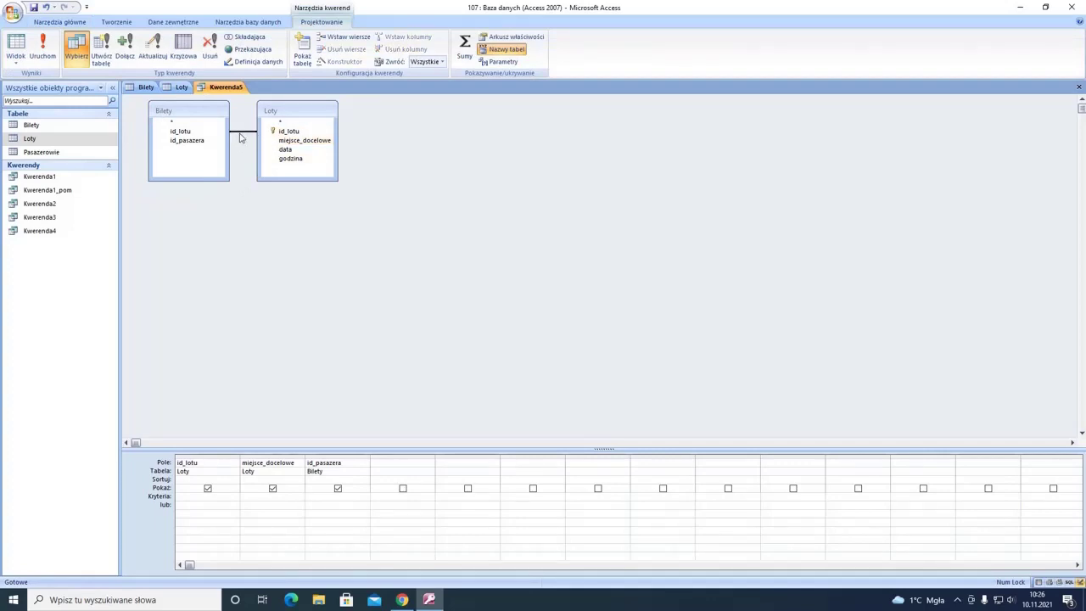
left_click(201, 134)
left_click(267, 133)
left_click(218, 133)
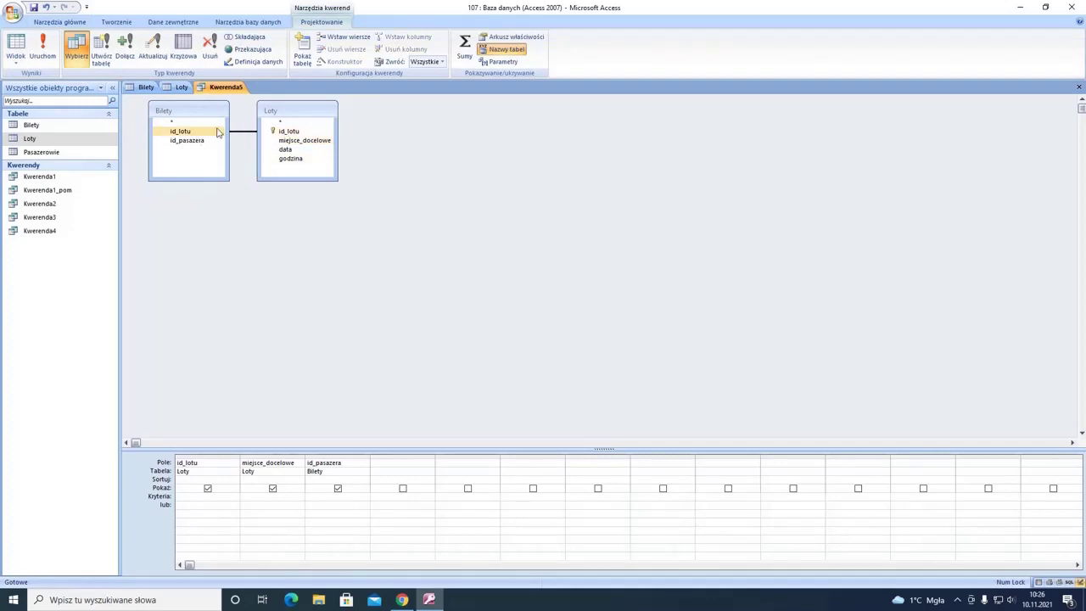
left_click(276, 134)
left_click(218, 133)
left_click(282, 141)
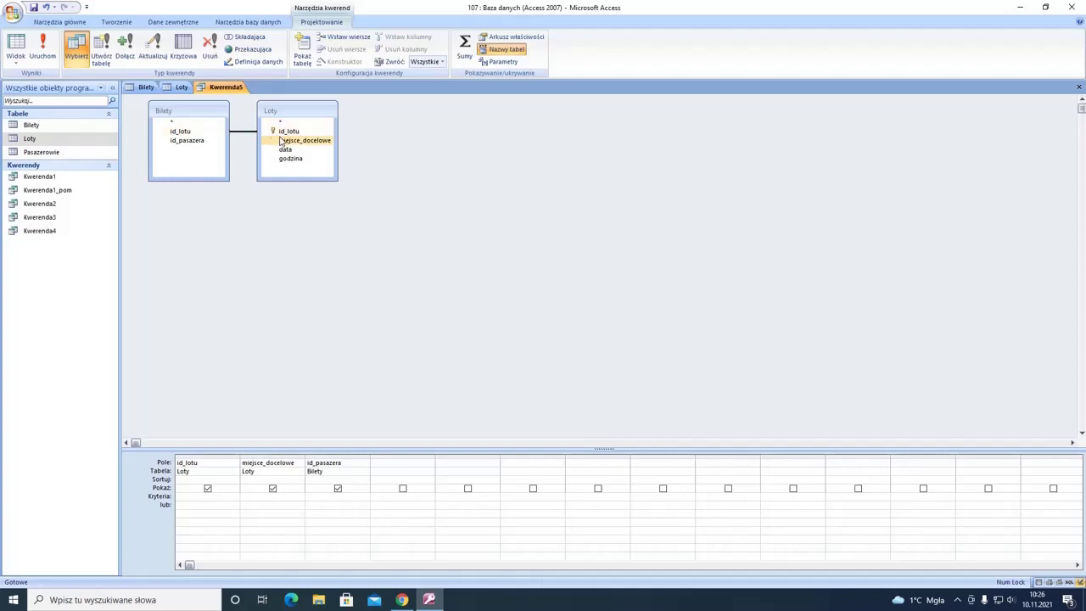
left_click(286, 132)
left_click(209, 125)
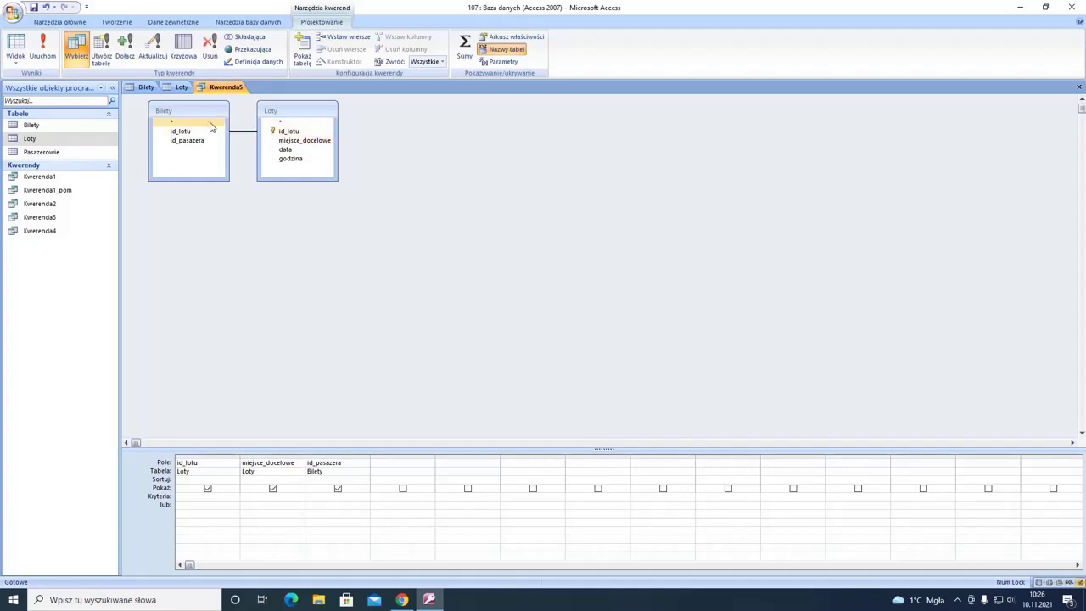
left_click(186, 159)
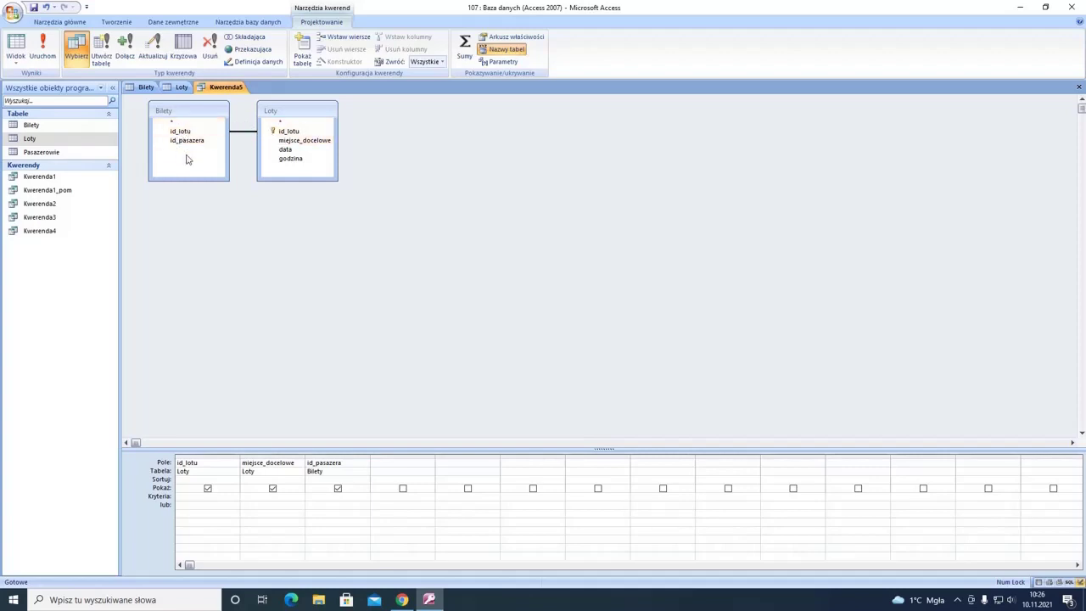
Step: Set the join to include all records from Loty and only matching records from Bilety, and run the query
double_click(241, 133)
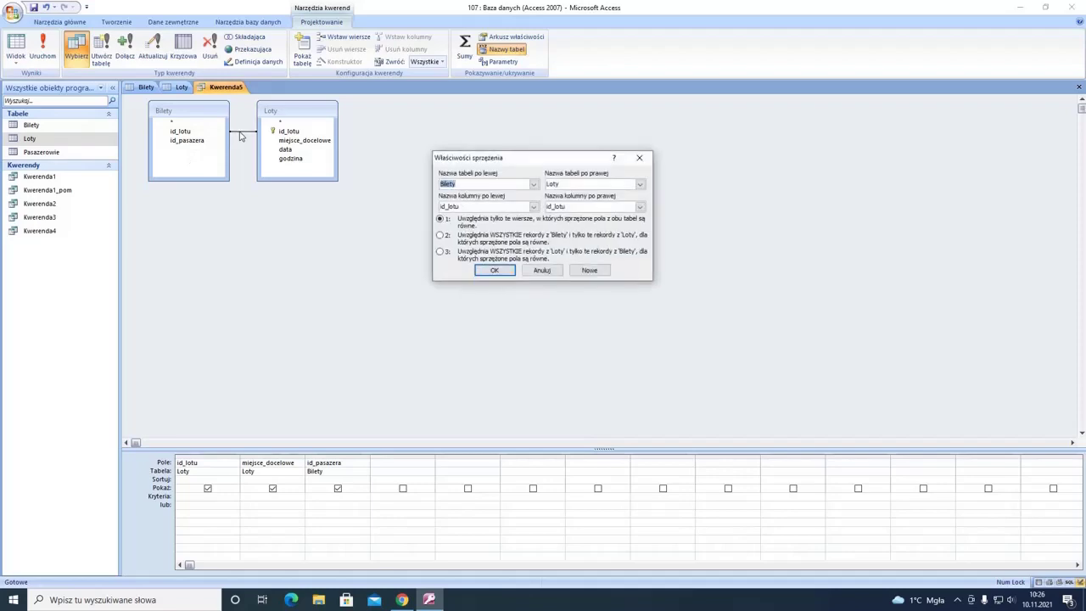
left_click(439, 252)
left_click(498, 271)
left_click(42, 47)
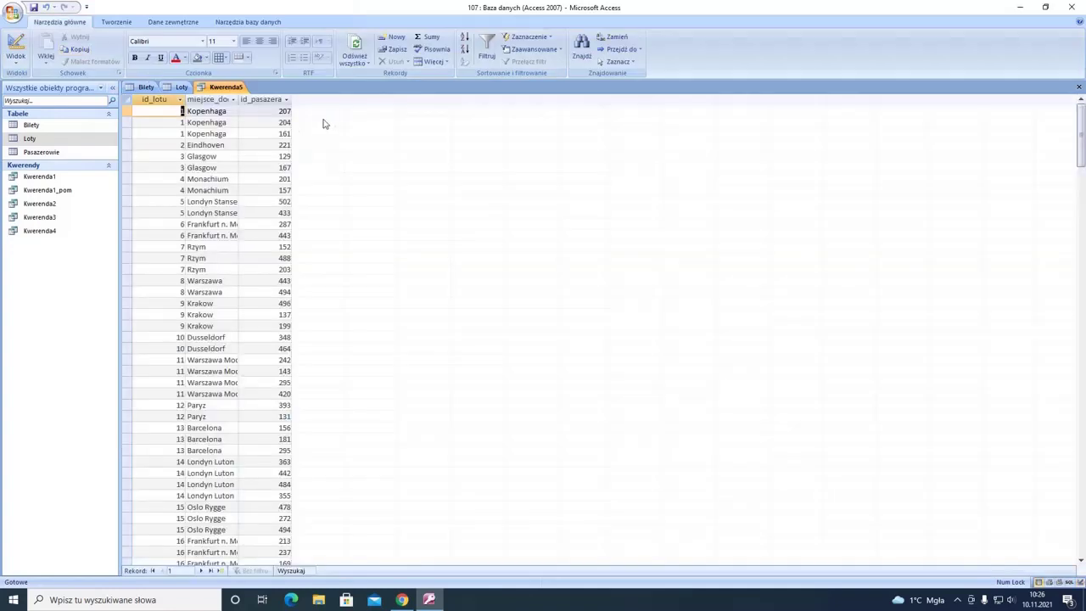
Step: Filter the id_pasazera column of the results to show only empty values
left_click(286, 99)
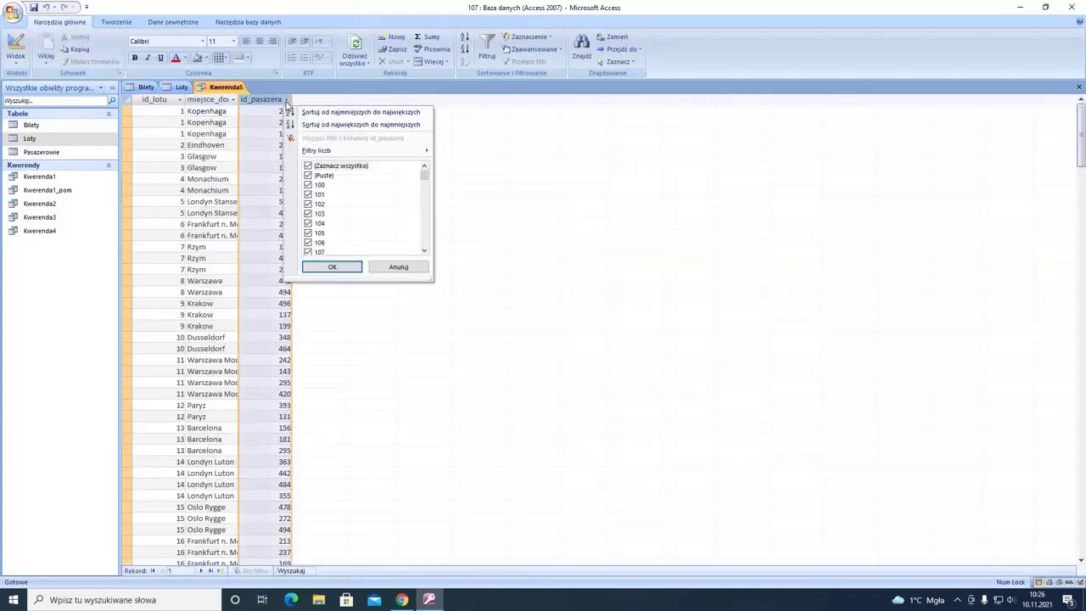
left_click(308, 165)
left_click(308, 175)
left_click(332, 266)
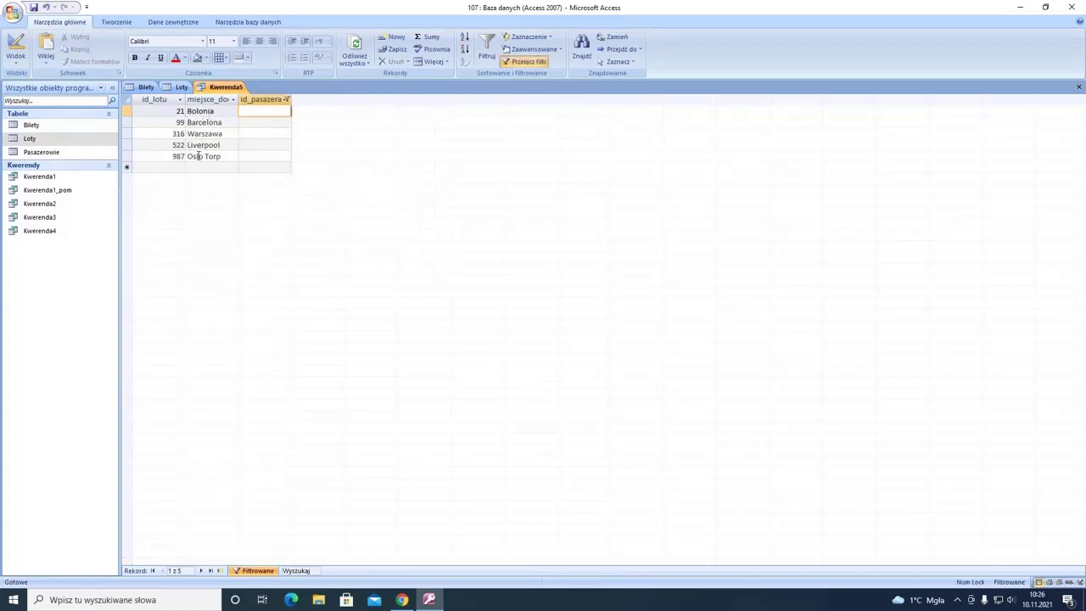
Step: Enter the criterion Is Null for id_pasazera in the query design and run the query
left_click(15, 46)
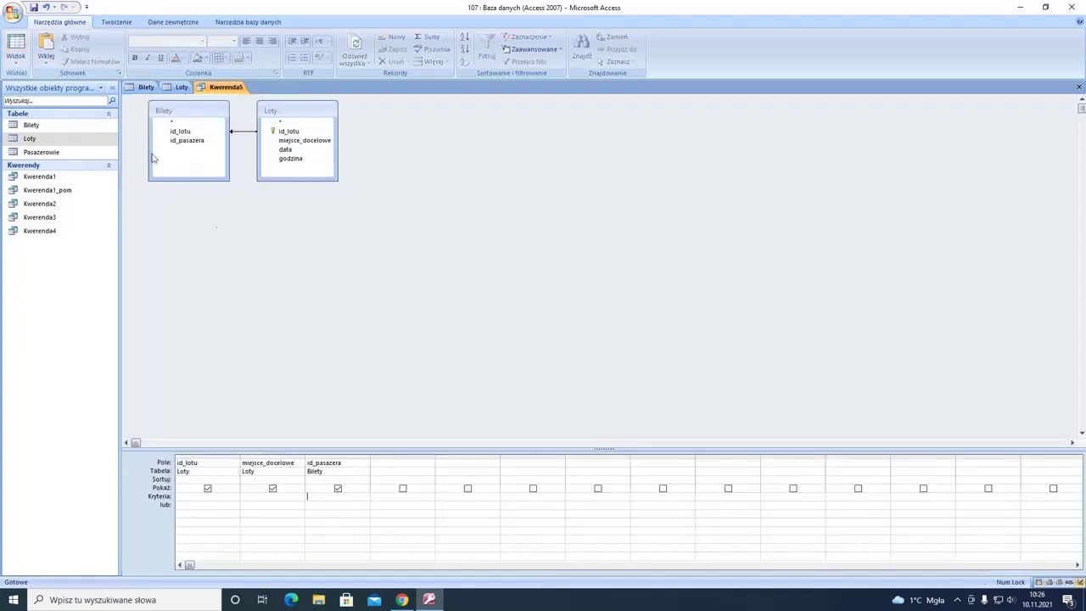
type("is n")
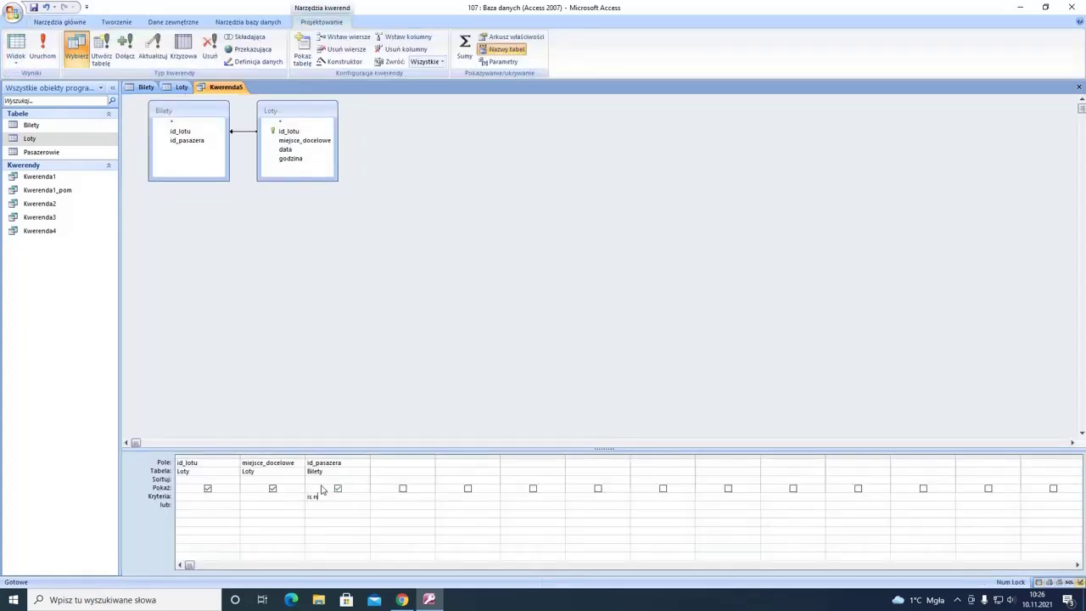
type("ull")
left_click(43, 48)
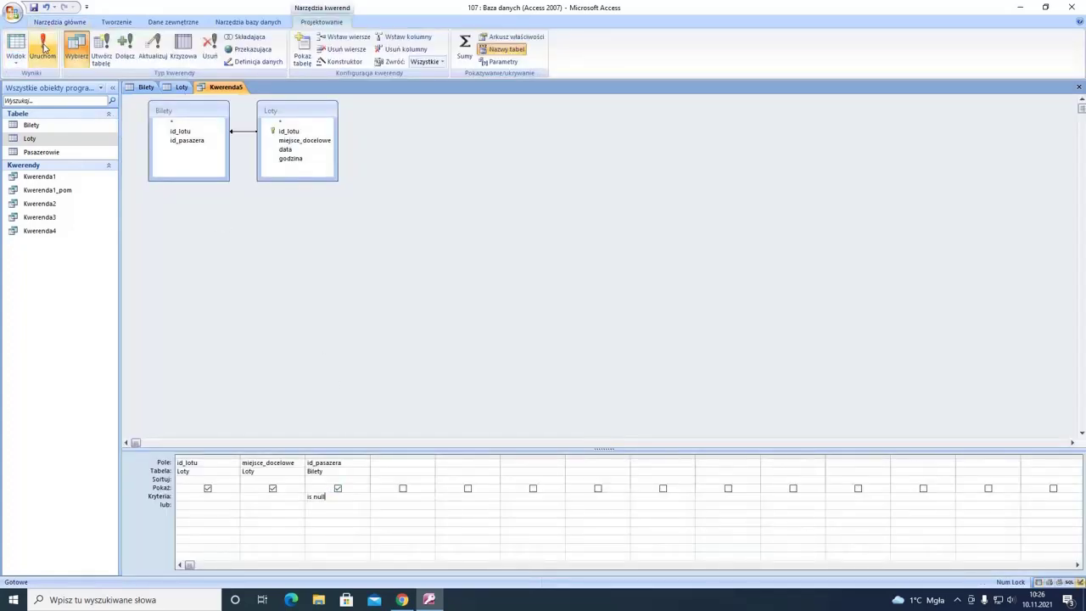
Step: Save the query of flights without tickets as Kwerenda5
right_click(220, 87)
left_click(226, 92)
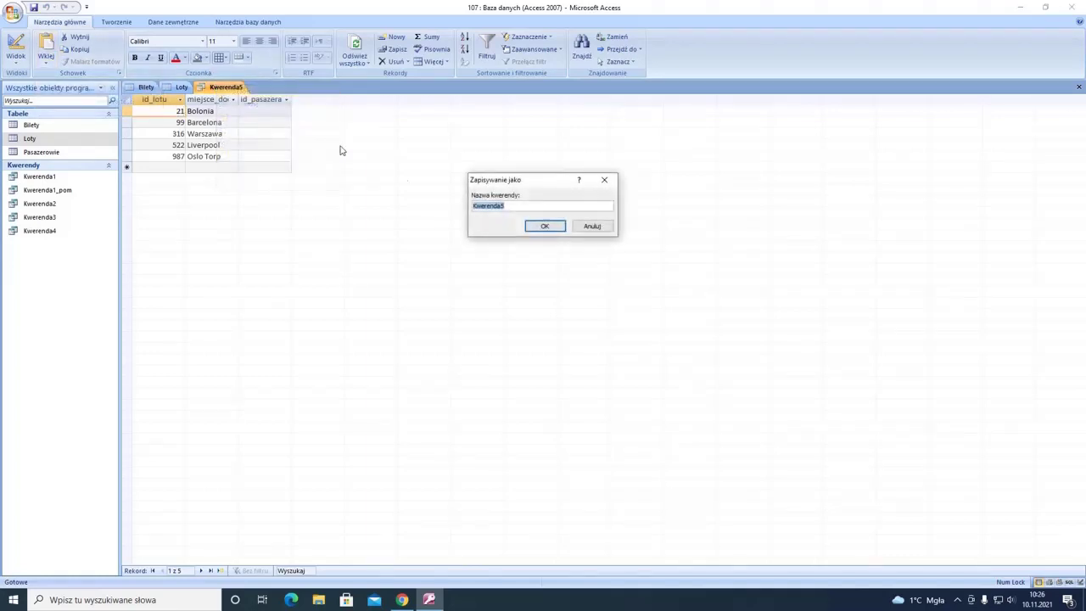
left_click(546, 227)
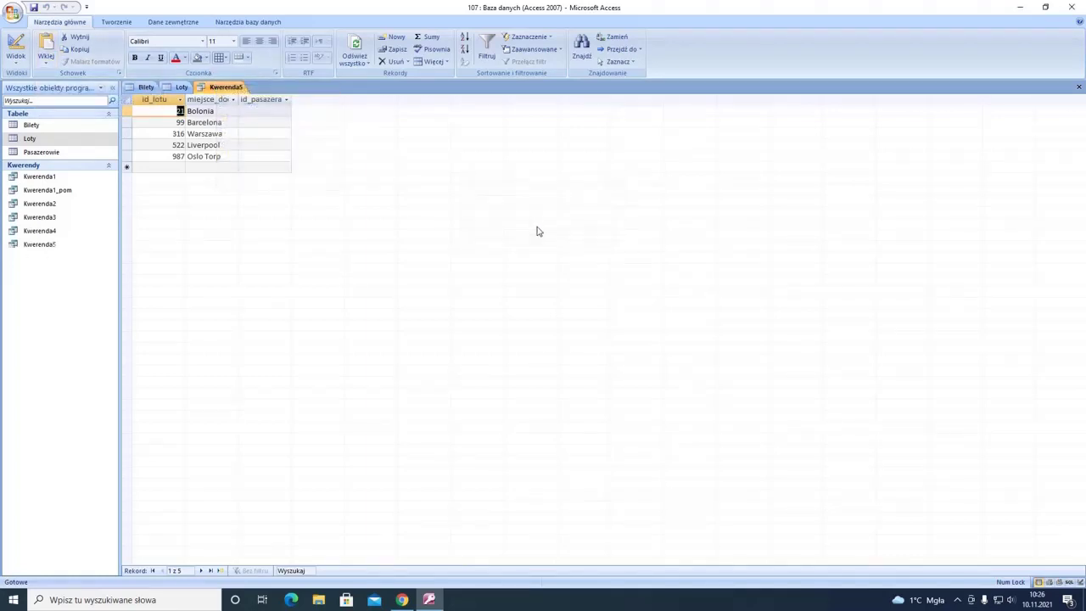
Step: Start the wizard for a query finding unmatched data and choose Loty as the table whose records are shown
left_click(117, 22)
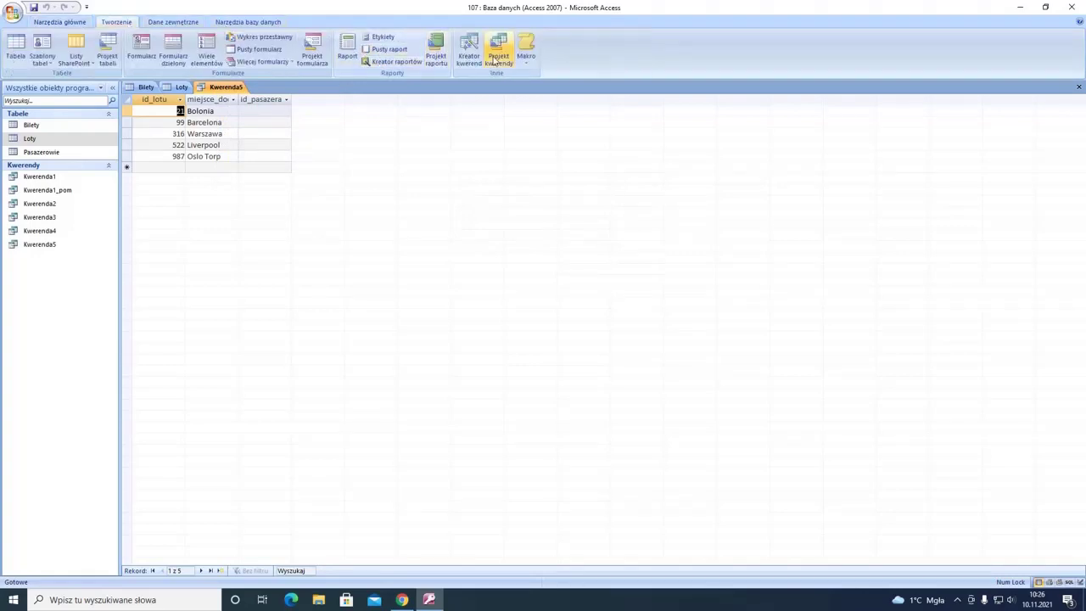
left_click(468, 53)
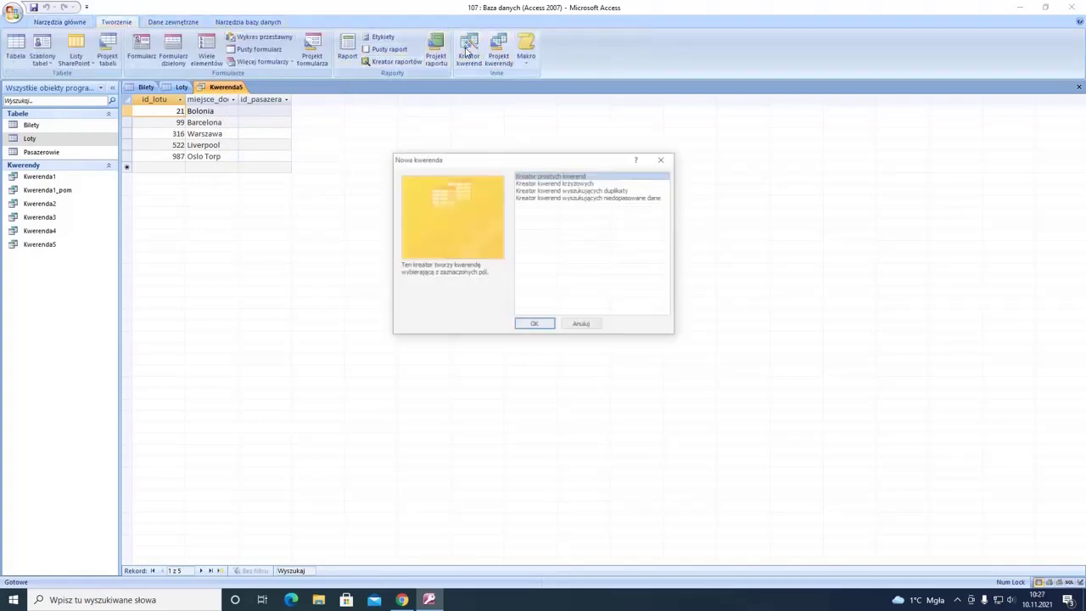
left_click(588, 198)
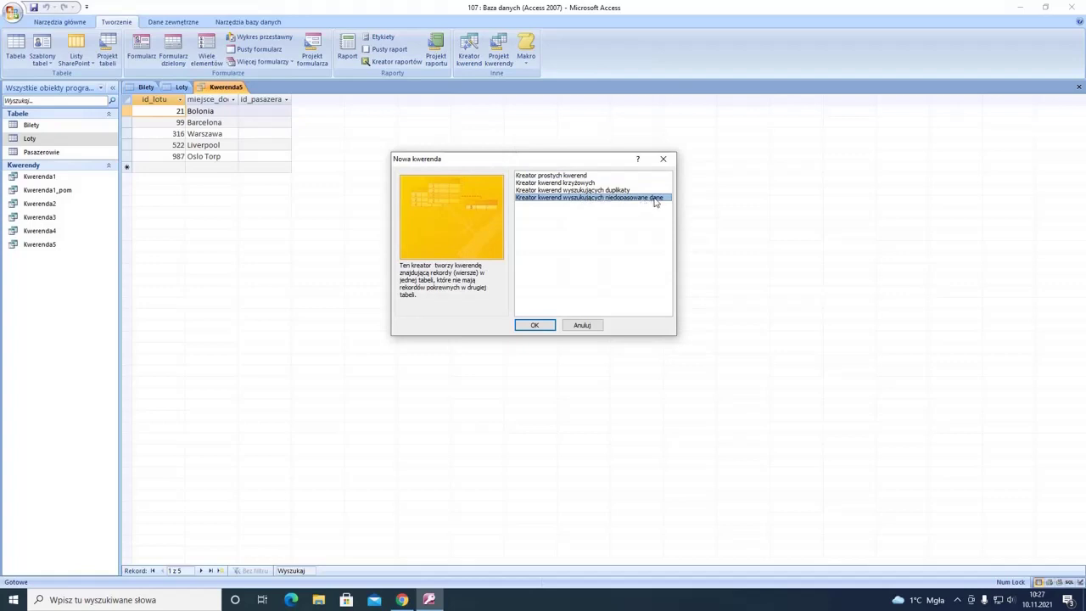
left_click(544, 329)
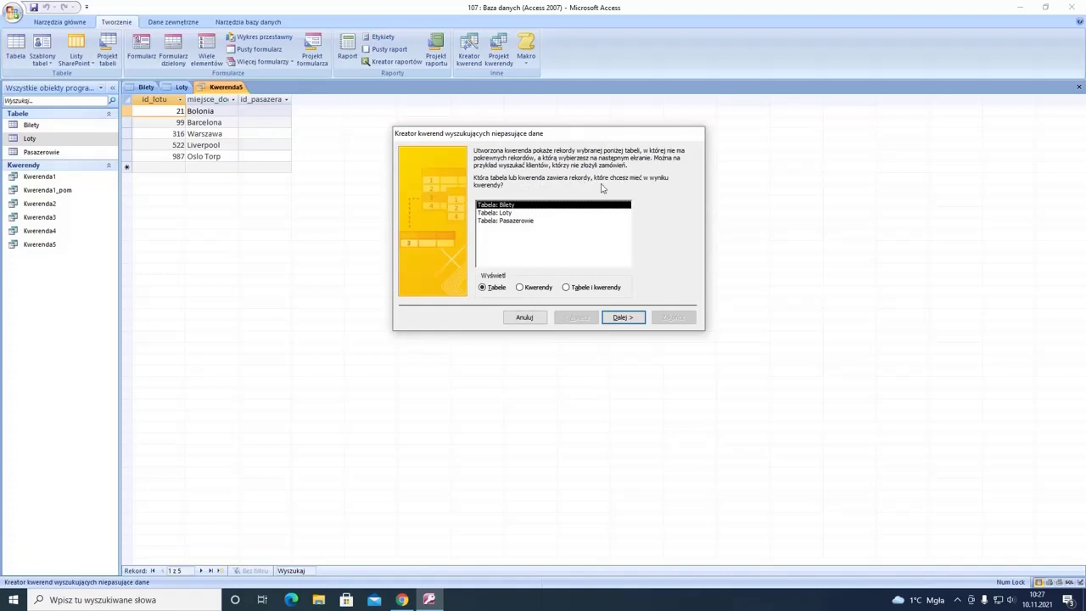
left_click(514, 213)
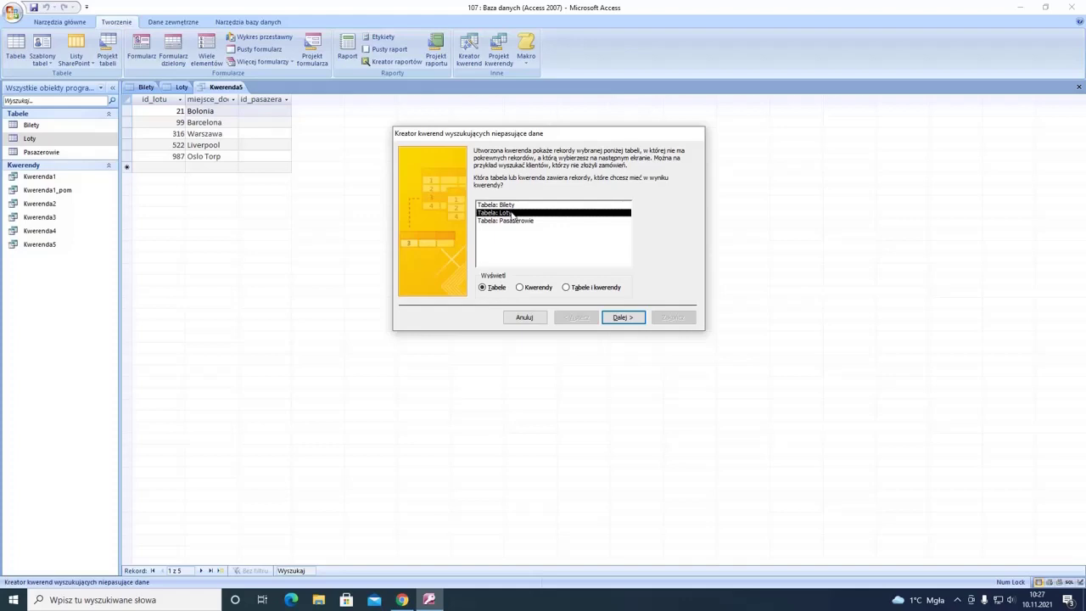
left_click(510, 206)
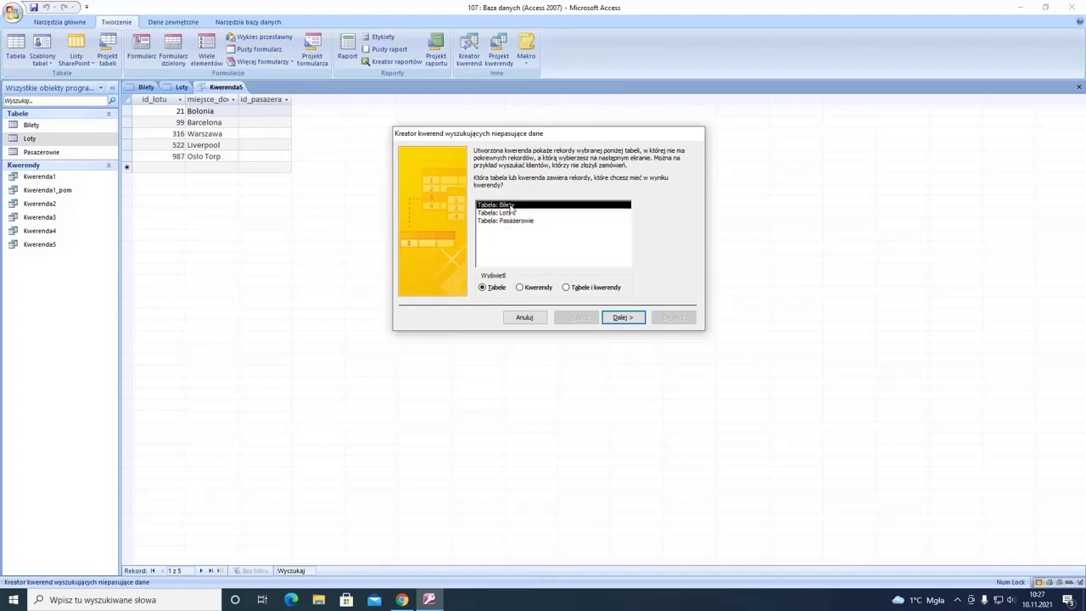
left_click(511, 222)
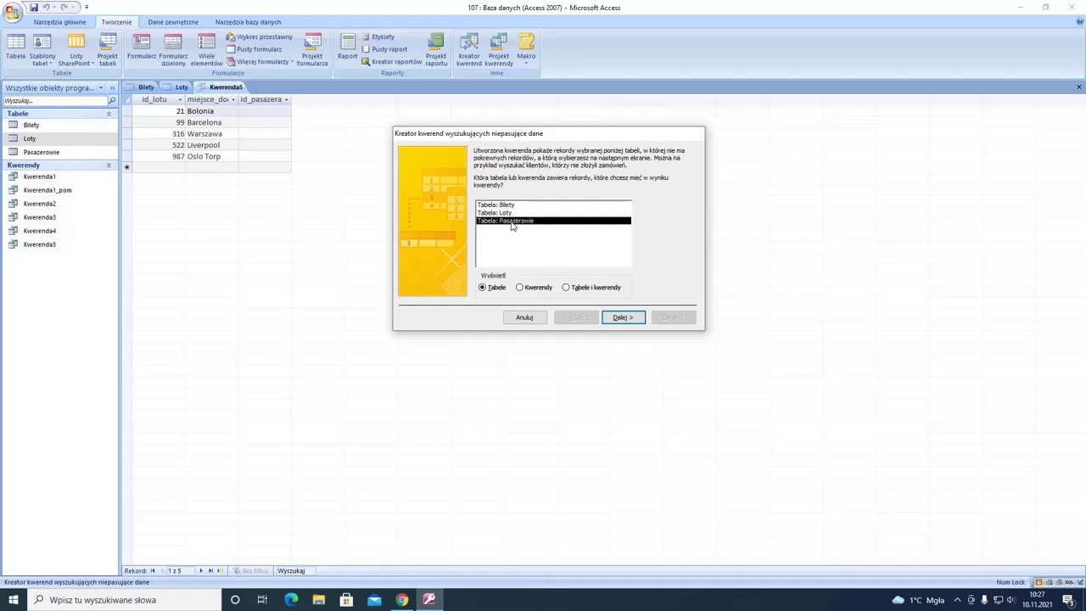
left_click(509, 213)
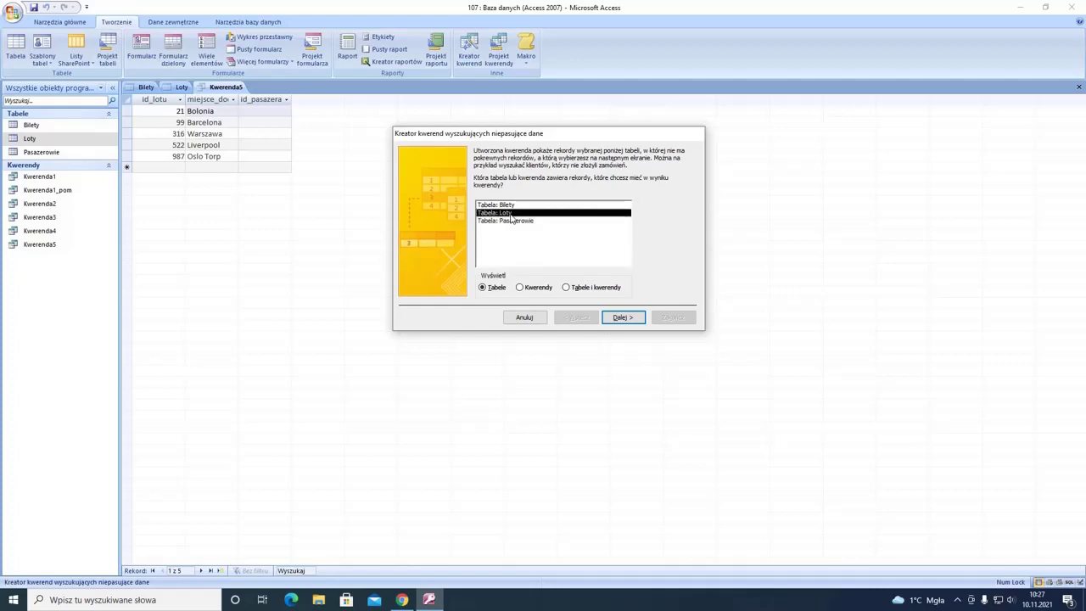
left_click(620, 317)
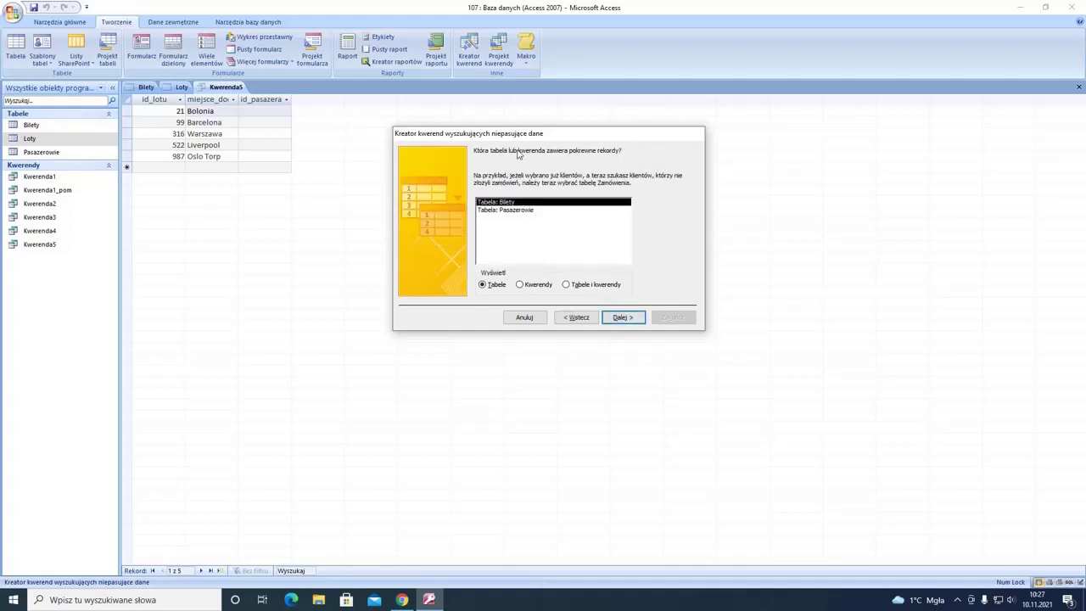
Step: Choose Bilety as the related table and match its id_lotu field with id_lotu in Loty
double_click(514, 203)
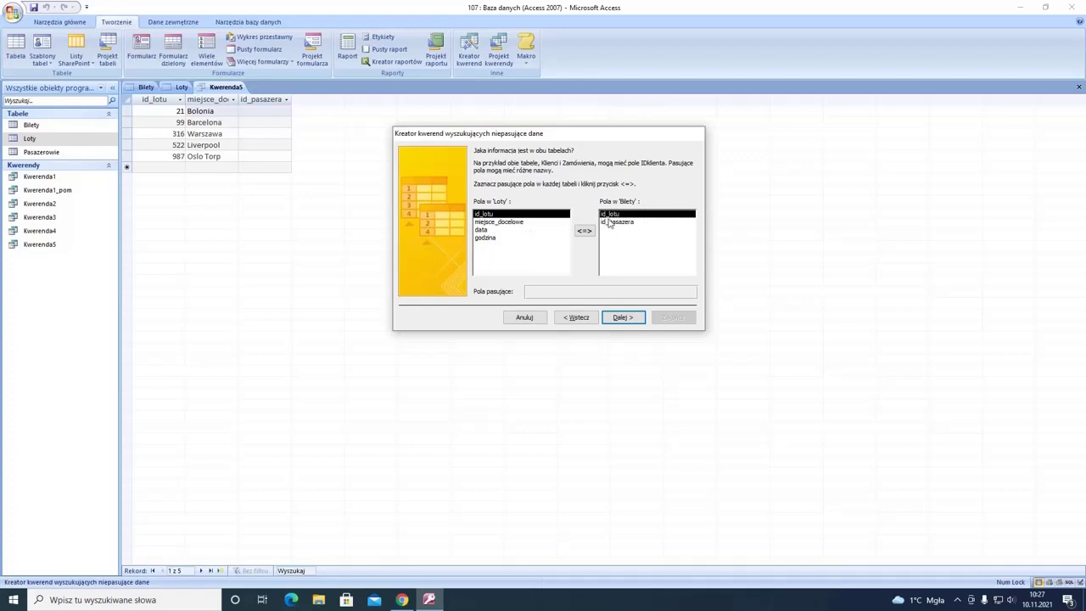
left_click(503, 231)
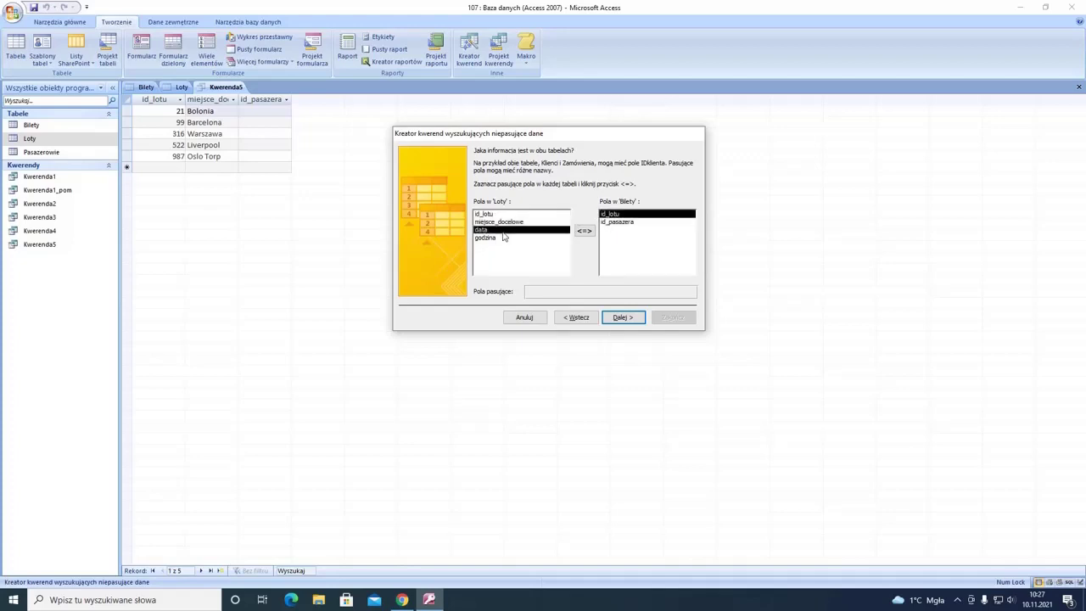
left_click(508, 215)
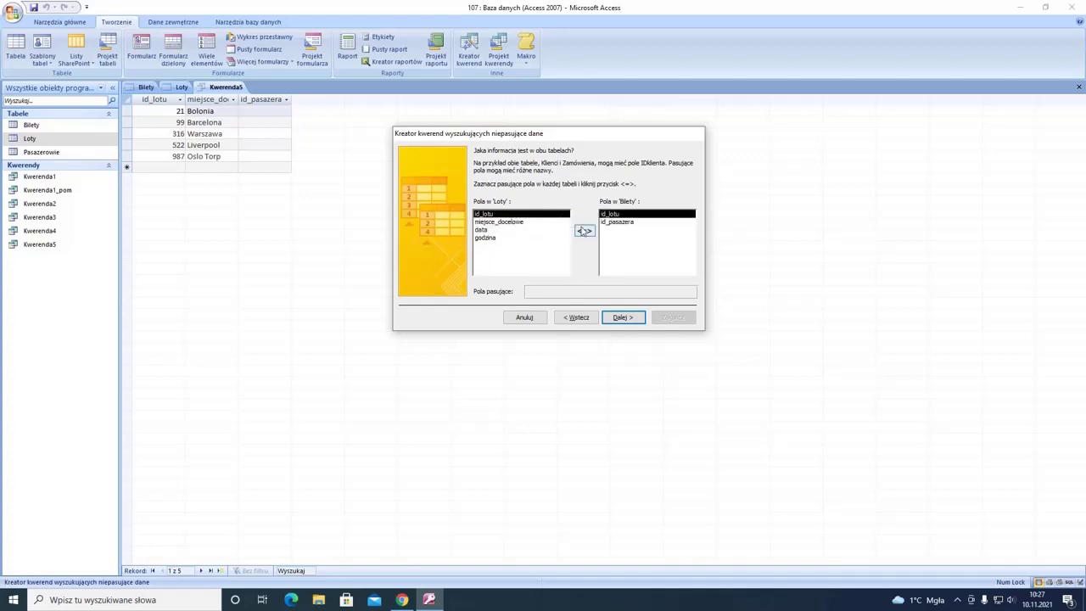
left_click(583, 231)
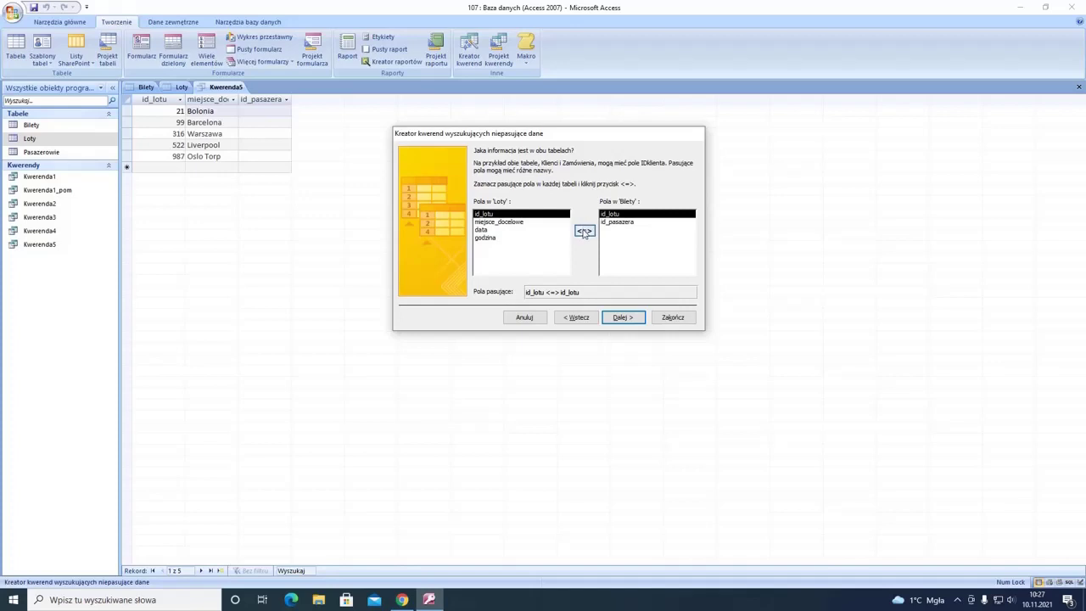
left_click(623, 317)
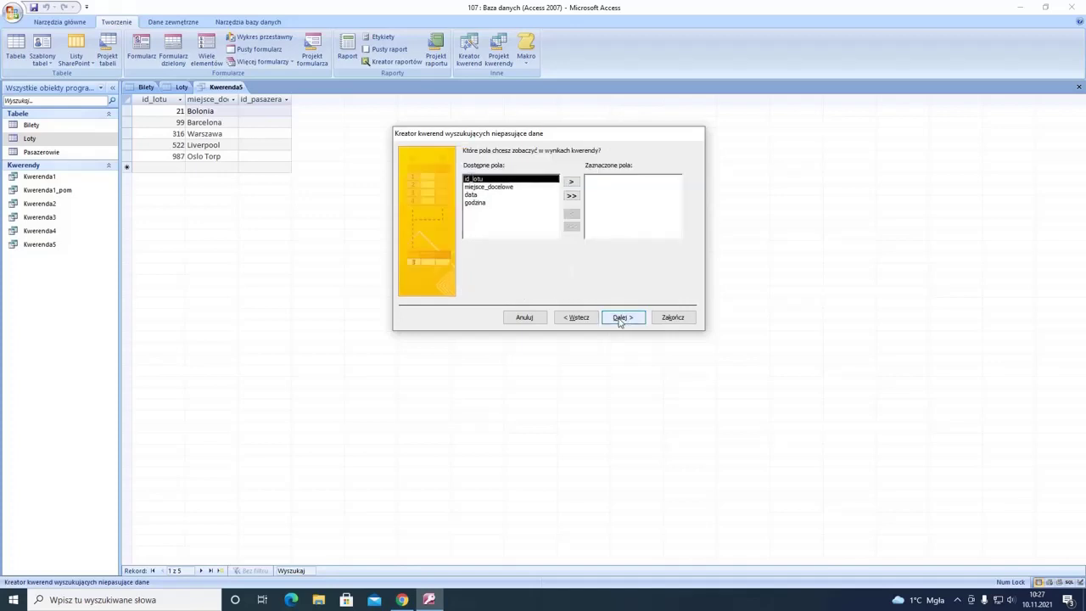
Step: Include id_lotu and miejsce_docelowe in the results and finish the wizard with the suggested query name, displaying the results
double_click(489, 179)
double_click(494, 180)
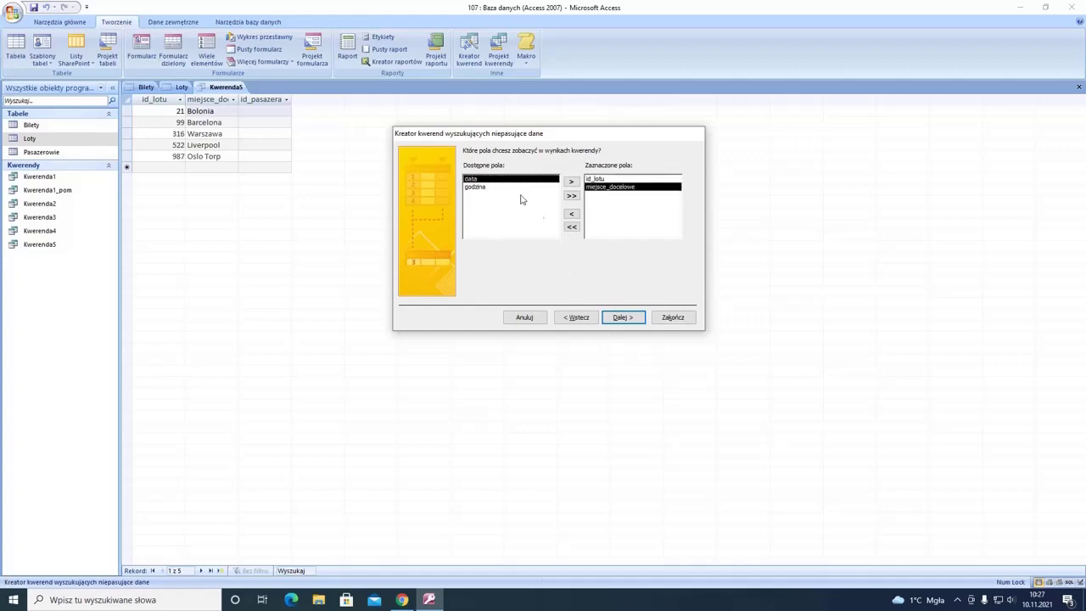
left_click(624, 317)
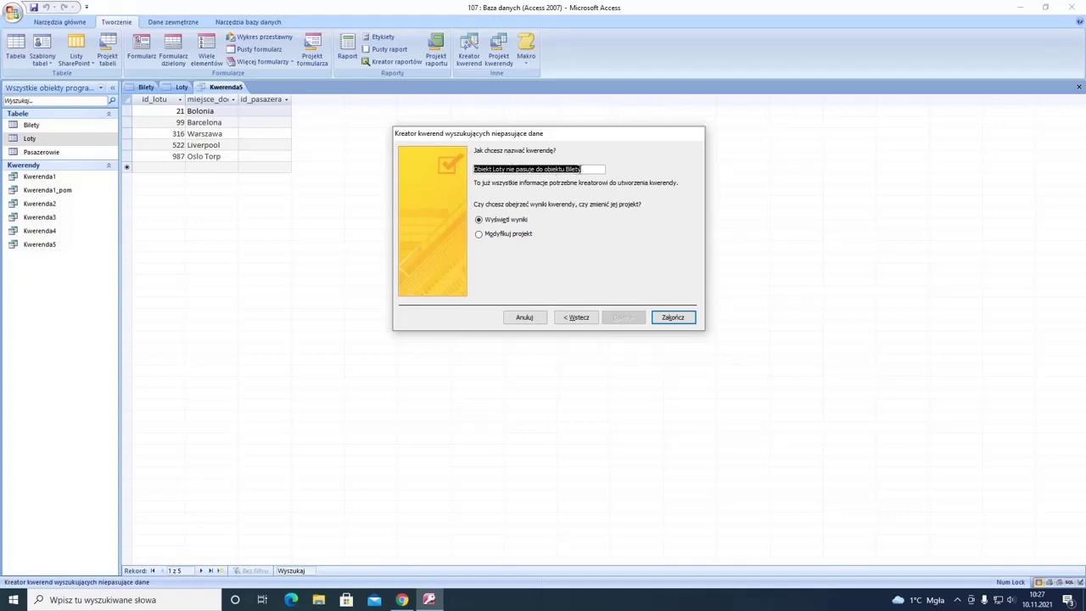
left_click(681, 319)
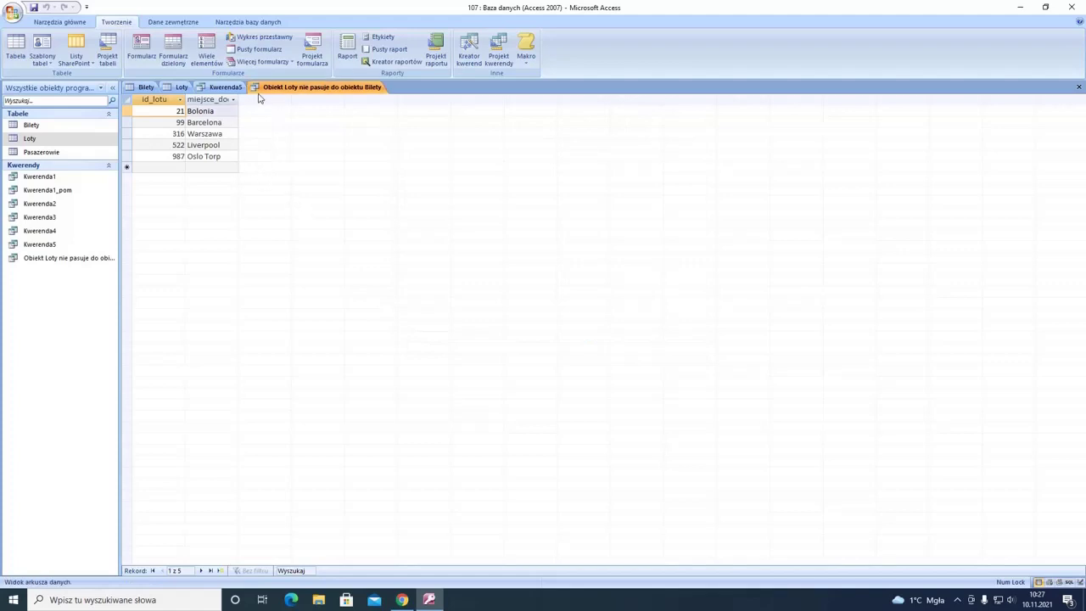
Step: Compare the results and designs of the wizard-made unmatched query and Kwerenda5, examining their table joins and criteria
left_click(223, 87)
left_click(301, 87)
right_click(285, 88)
left_click(327, 131)
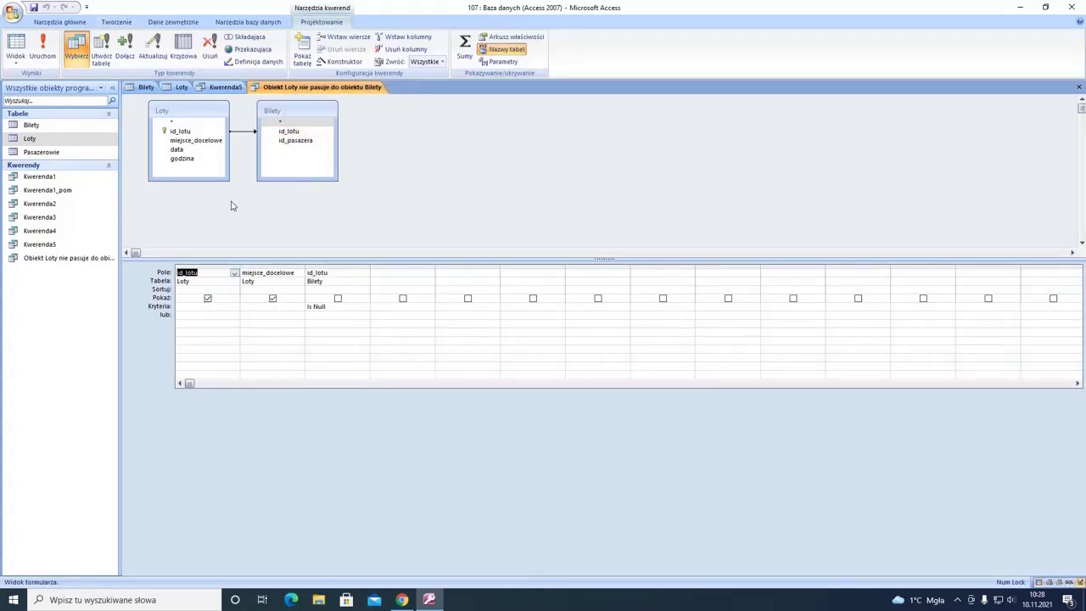
left_click(221, 112)
left_click(281, 115)
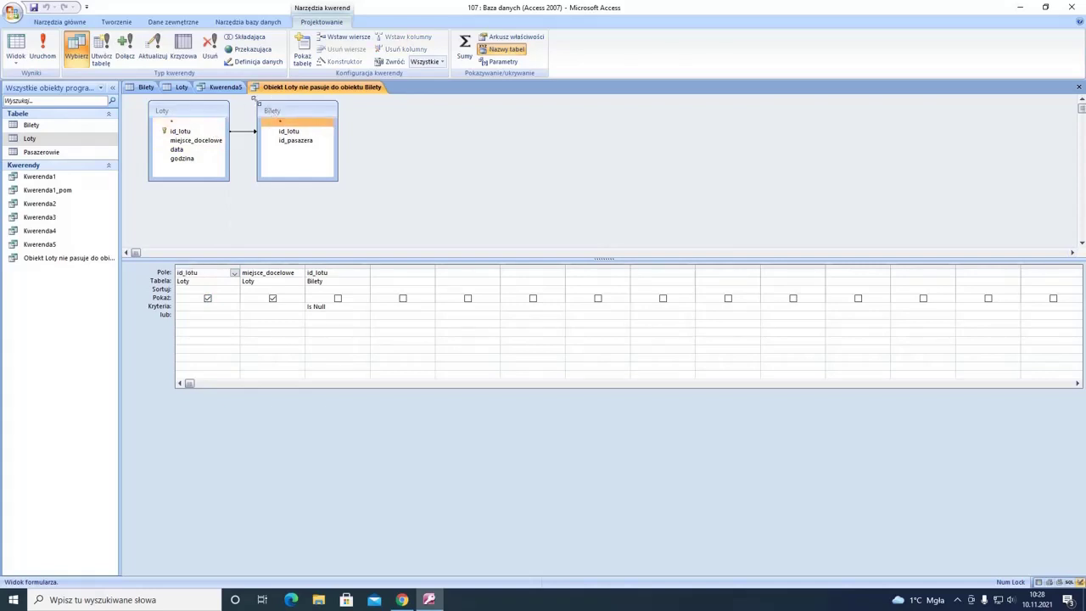
left_click(226, 87)
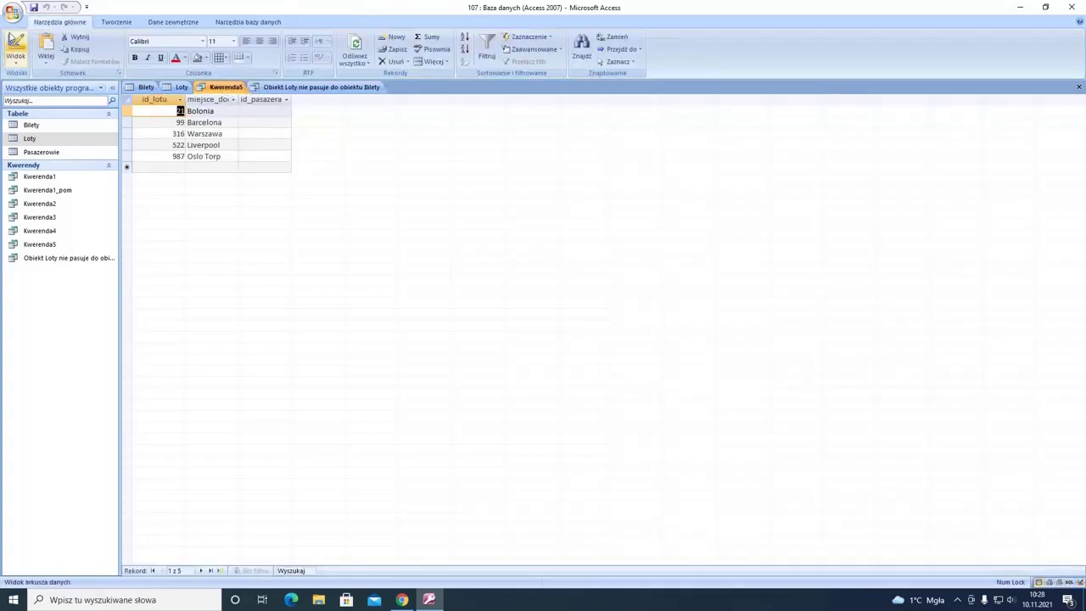
left_click(15, 44)
left_click(290, 87)
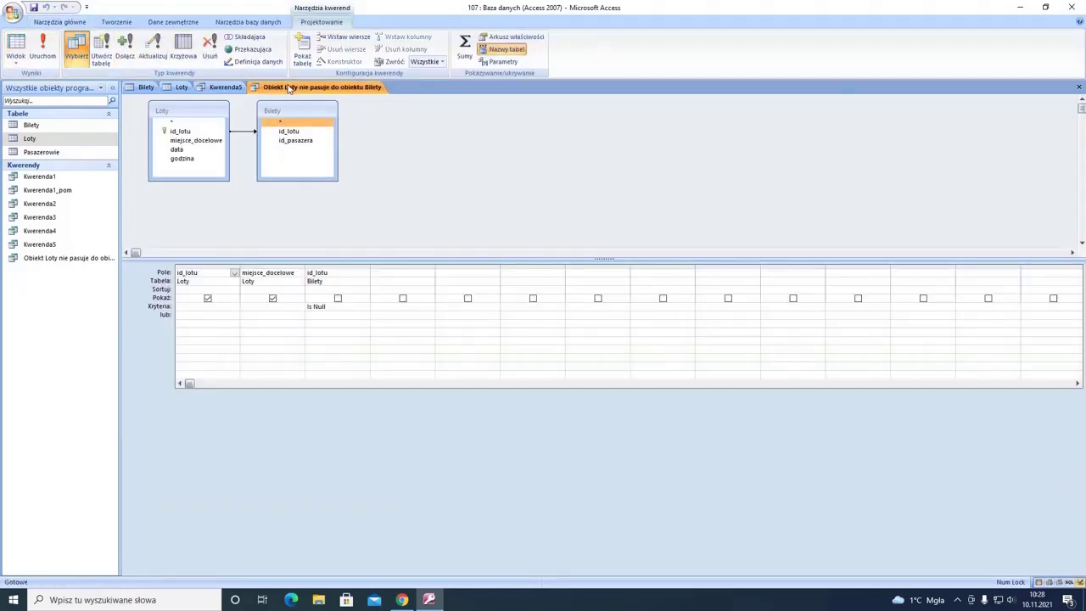
left_click(218, 88)
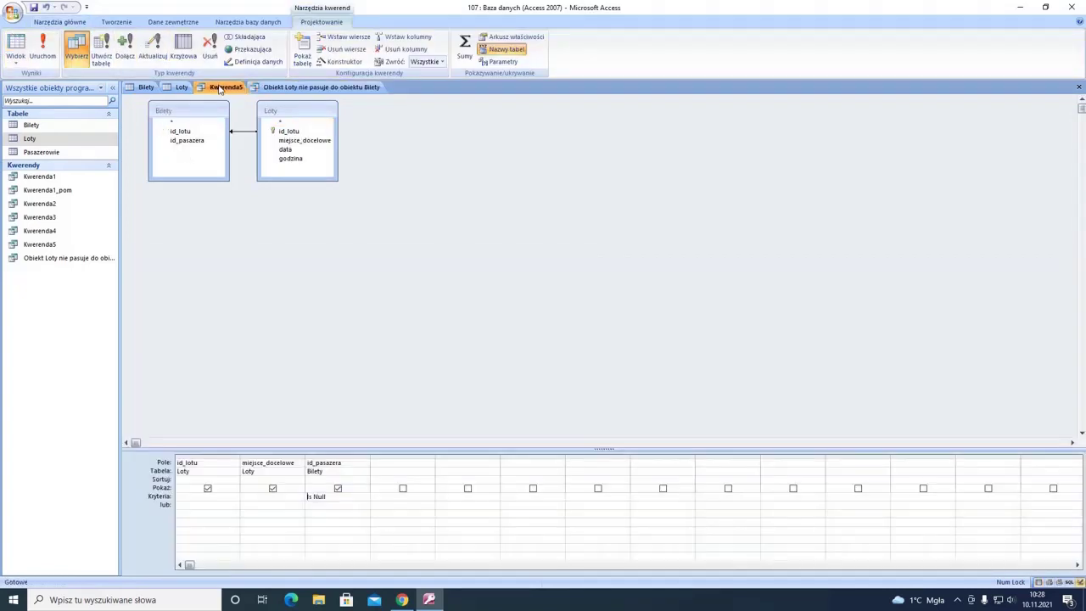